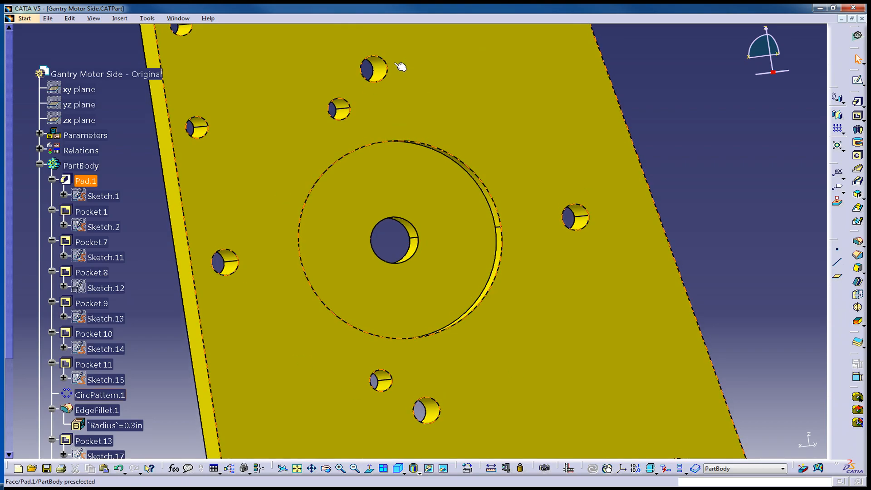
{"action": "middle_click_drag", "start_coordinate": [385, 139], "coordinate": [394, 157]}
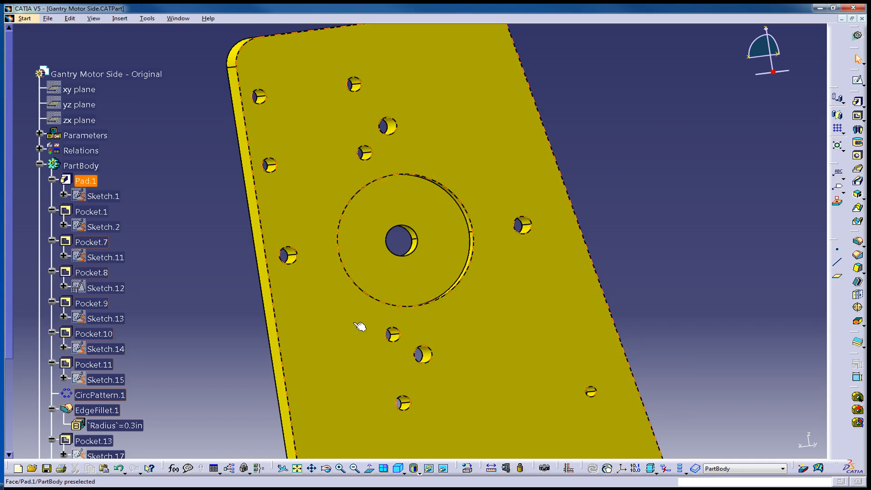
{"action": "left_click", "coordinate": [454, 227]}
{"action": "middle_click_drag", "start_coordinate": [522, 381], "coordinate": [411, 234]}
{"action": "middle_click_drag", "start_coordinate": [404, 166], "coordinate": [448, 264]}
{"action": "left_click", "coordinate": [442, 276]}
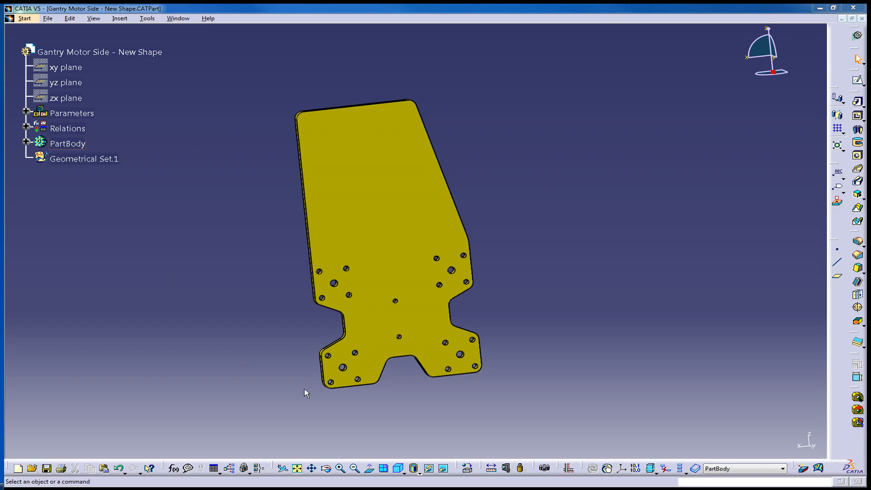
{"action": "mouse_move", "coordinate": [552, 241]}
{"action": "middle_mouse_down"}
{"action": "mouse_move", "coordinate": [486, 265]}
{"action": "mouse_move", "coordinate": [539, 229]}
{"action": "mouse_move", "coordinate": [562, 235]}
{"action": "middle_mouse_up"}
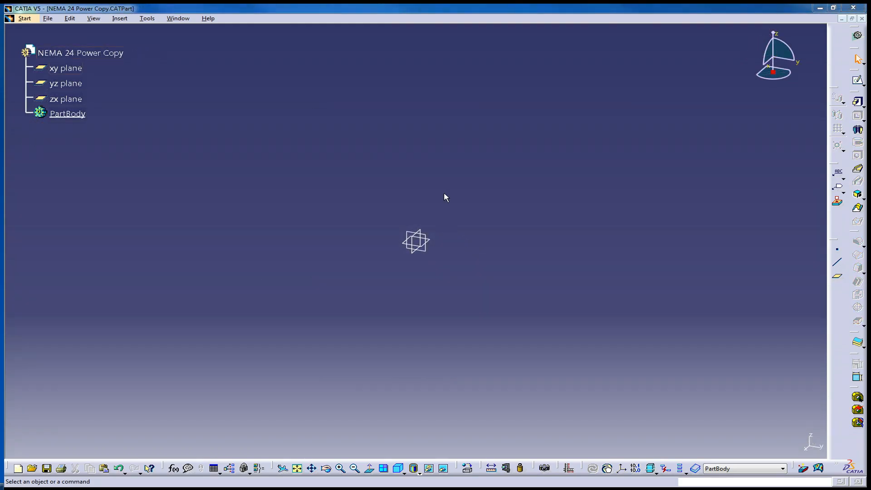
Sketch a centered rectangle about 158 mm wide on the xy plane, centered on the origin
{"action": "left_click", "coordinate": [433, 239]}
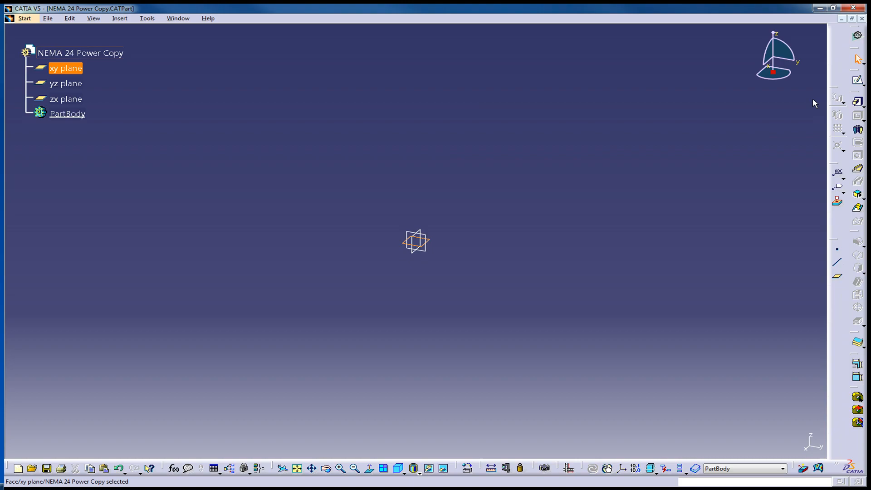
{"action": "left_click", "coordinate": [857, 80]}
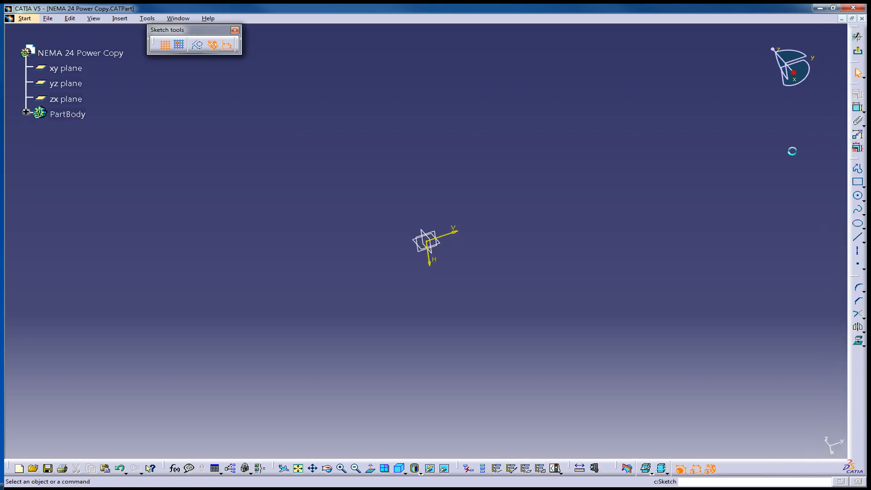
{"action": "left_click", "coordinate": [863, 186]}
{"action": "left_click", "coordinate": [857, 193]}
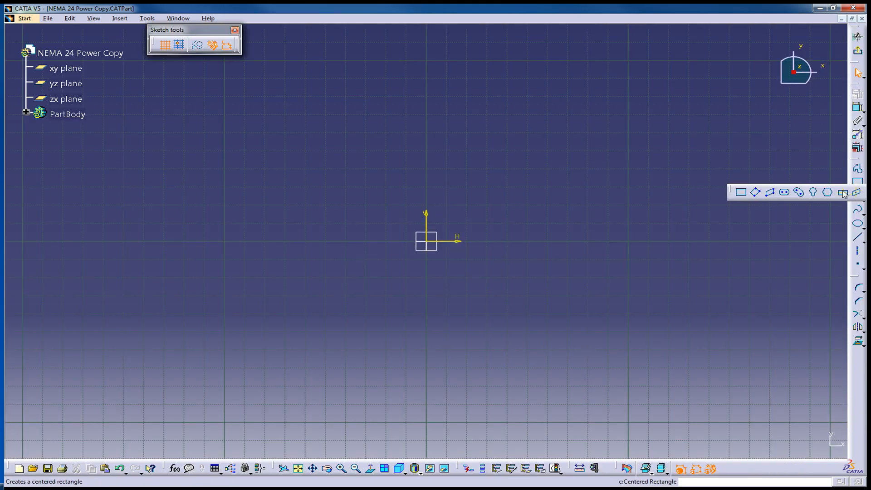
{"action": "left_click", "coordinate": [427, 242]}
{"action": "left_click", "coordinate": [586, 124]}
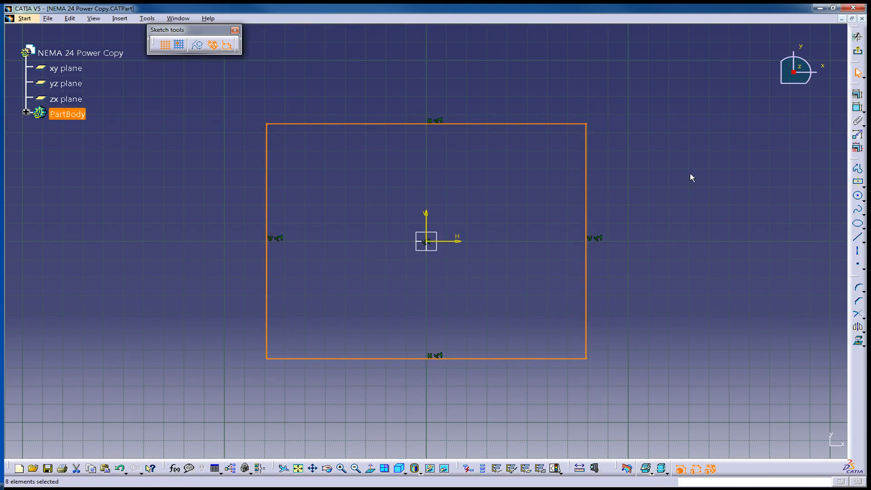
Dimension the rectangle's width and set it to 100 mm
{"action": "left_click", "coordinate": [858, 107]}
{"action": "left_click", "coordinate": [537, 123]}
{"action": "left_click", "coordinate": [497, 91]}
{"action": "double_click", "coordinate": [500, 88]}
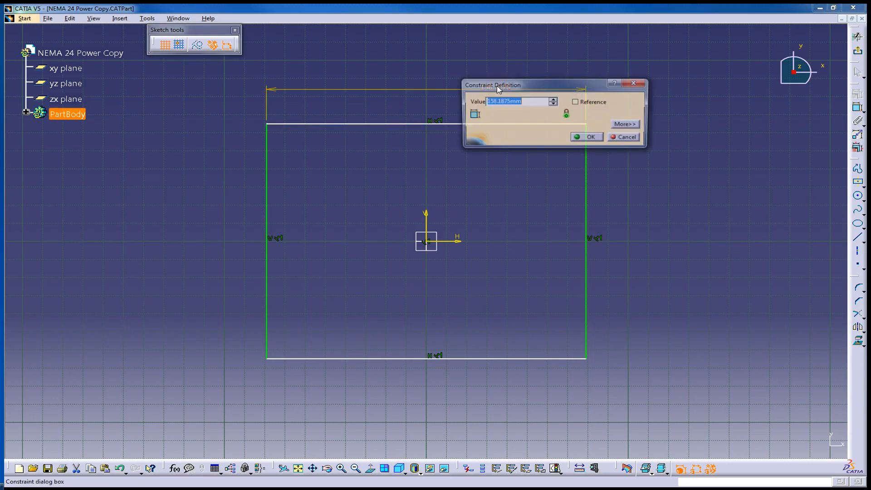
{"action": "type", "text": "100"}
{"action": "key", "text": "Return"}
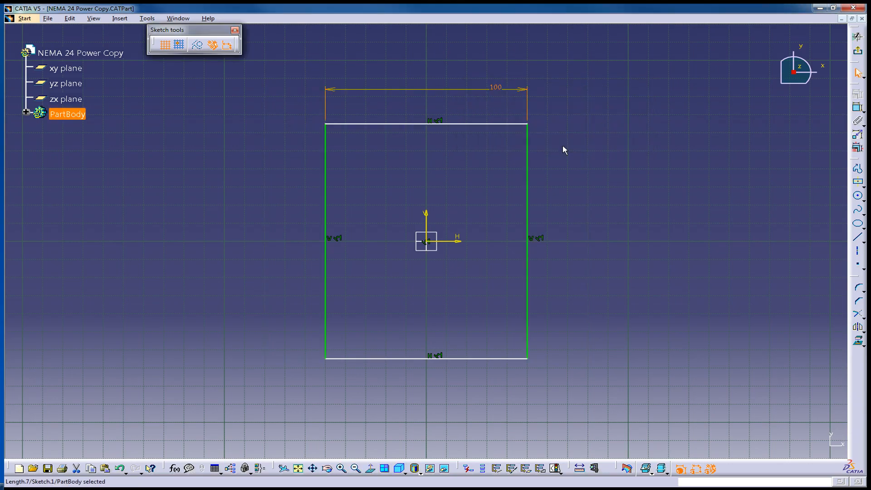
Dimension the rectangle's height and set it to 100 mm
{"action": "left_click", "coordinate": [531, 169]}
{"action": "left_click", "coordinate": [858, 108]}
{"action": "left_click", "coordinate": [665, 207]}
{"action": "double_click", "coordinate": [663, 206]}
{"action": "type", "text": "100mm"}
{"action": "key", "text": "Return"}
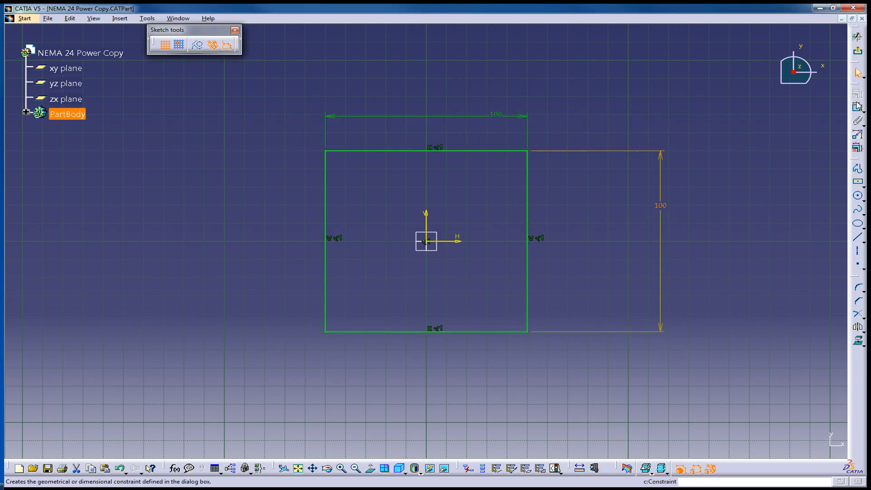
Exit the sketch and pad the square profile into a thin flat plate
{"action": "left_click", "coordinate": [859, 52]}
{"action": "left_click", "coordinate": [858, 103]}
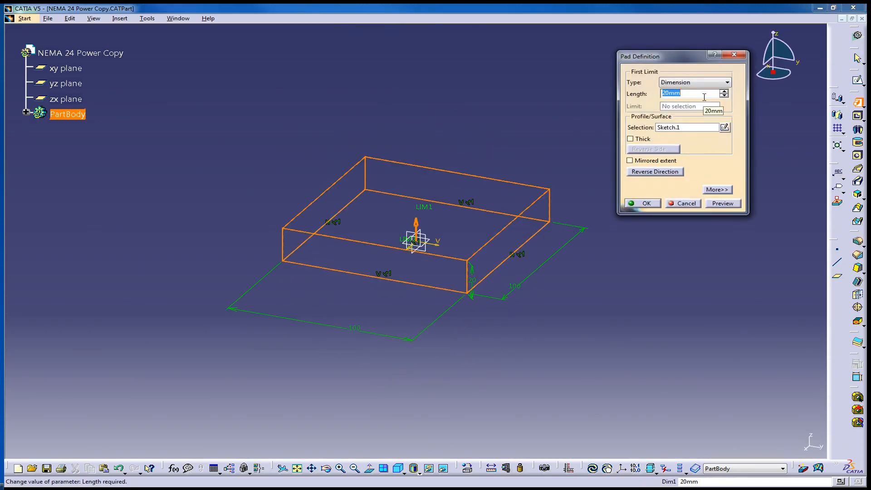
{"action": "type", "text": "."}
{"action": "key", "text": "Return"}
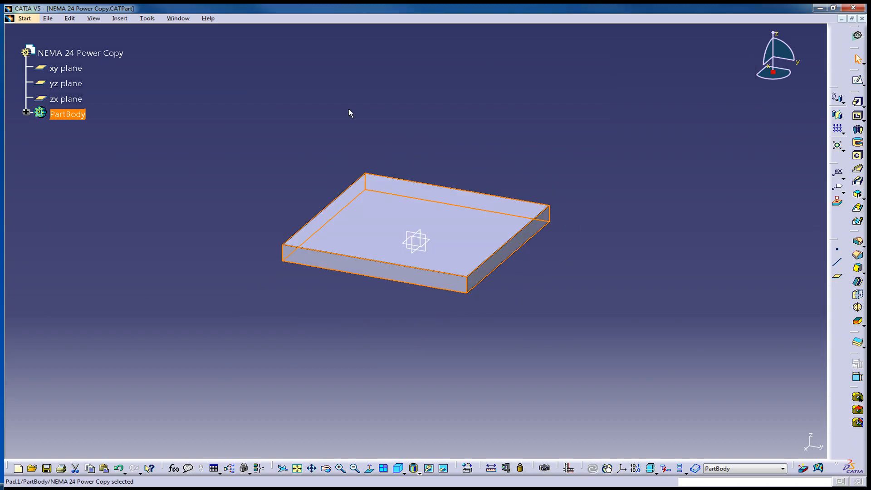
{"action": "middle_click_drag", "start_coordinate": [235, 204], "coordinate": [277, 380]}
{"action": "mouse_move", "coordinate": [558, 369]}
{"action": "middle_mouse_down"}
{"action": "mouse_move", "coordinate": [288, 379]}
{"action": "mouse_move", "coordinate": [552, 101]}
{"action": "mouse_move", "coordinate": [505, 202]}
{"action": "mouse_move", "coordinate": [612, 267]}
{"action": "mouse_move", "coordinate": [591, 196]}
{"action": "mouse_move", "coordinate": [564, 256]}
{"action": "middle_mouse_up"}
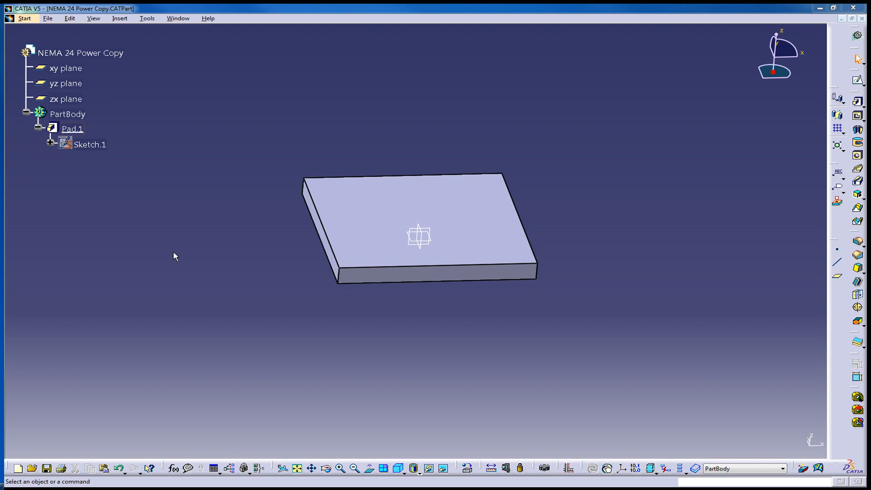
Open a sketch on the plate's top face and draw a circle about 20 mm in diameter centered on the origin
{"action": "left_click", "coordinate": [467, 209]}
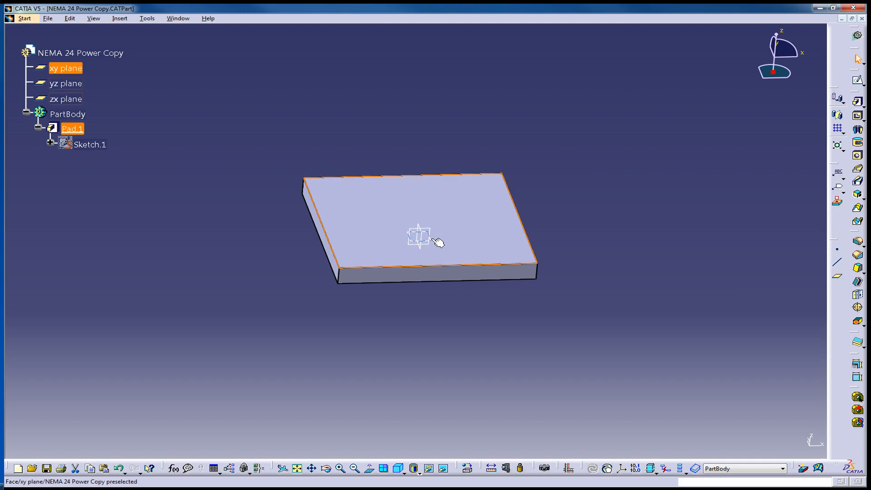
{"action": "left_click", "coordinate": [511, 186]}
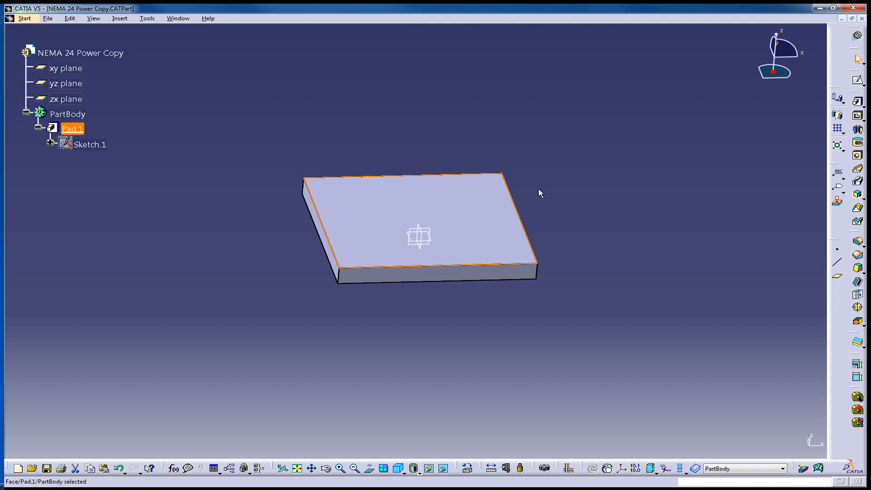
{"action": "left_click", "coordinate": [857, 79]}
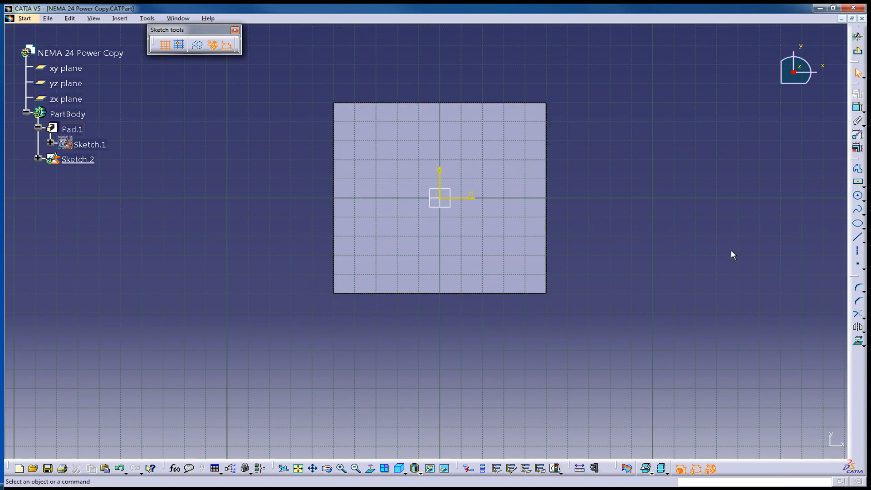
{"action": "left_click", "coordinate": [859, 198]}
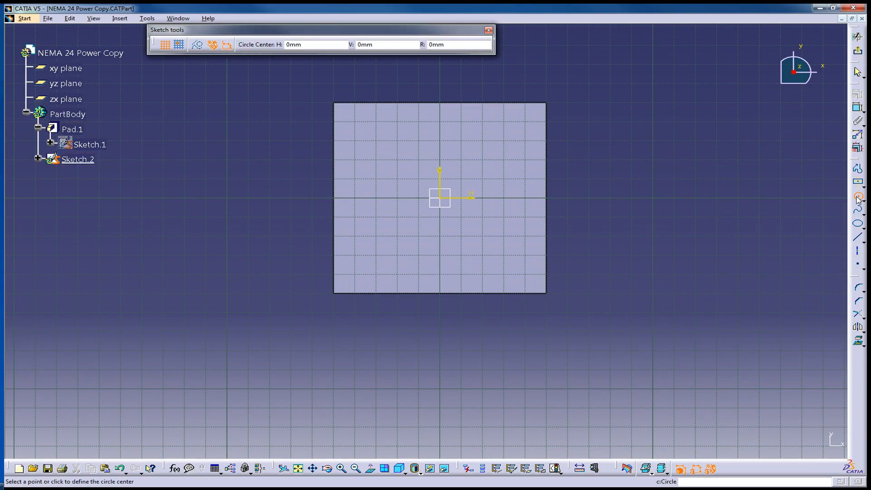
{"action": "left_click", "coordinate": [441, 199]}
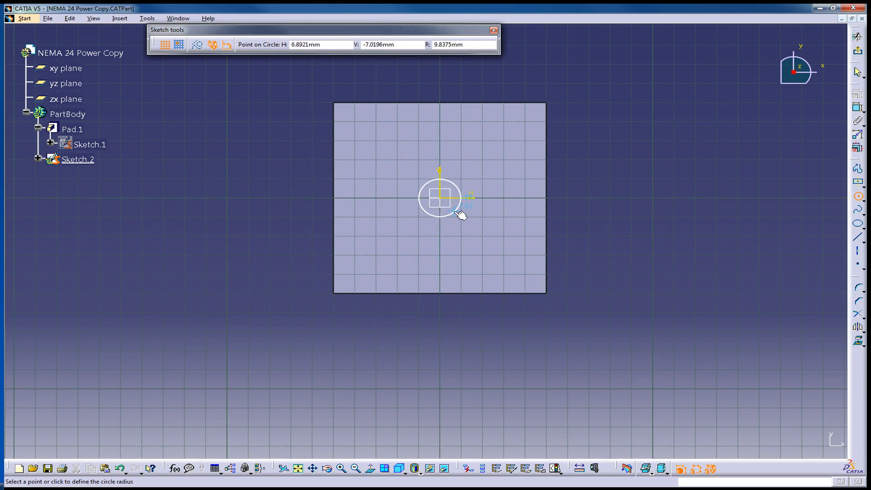
{"action": "left_click", "coordinate": [461, 214]}
Dimension the circle's diameter and set it to 9 mm
{"action": "left_click", "coordinate": [857, 108]}
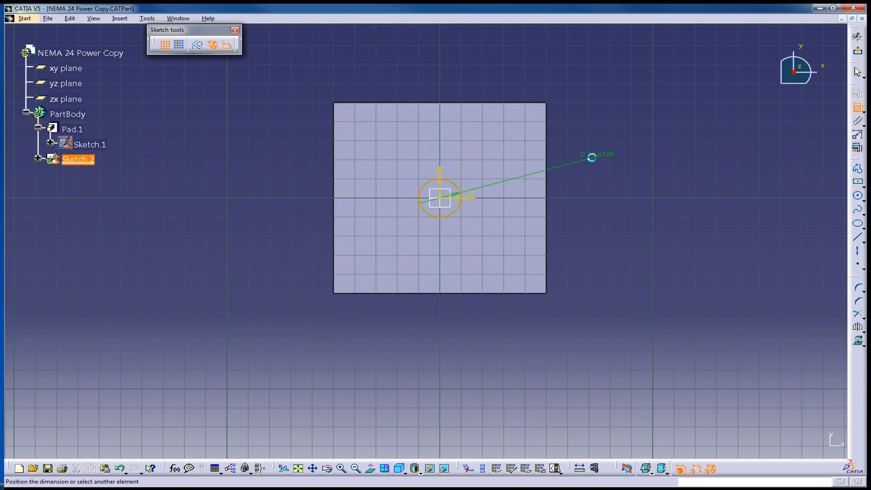
{"action": "left_click", "coordinate": [608, 143]}
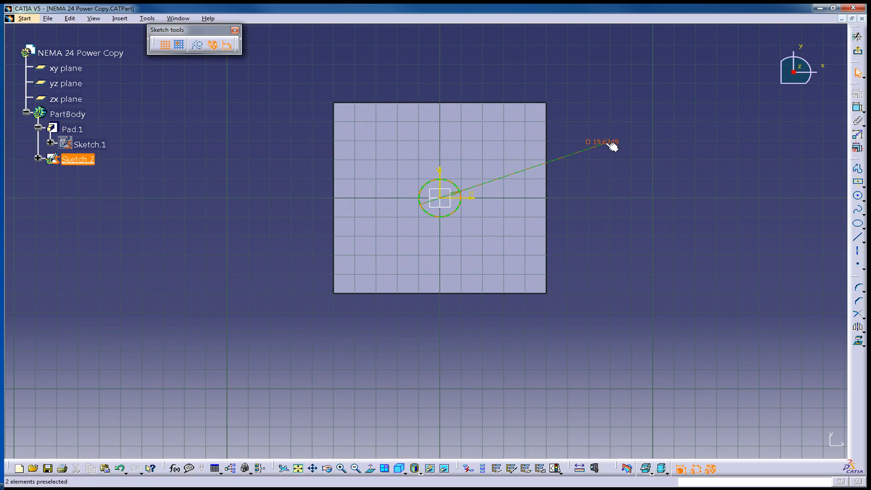
{"action": "double_click", "coordinate": [607, 144]}
{"action": "type", "text": "9"}
{"action": "left_click", "coordinate": [604, 148]}
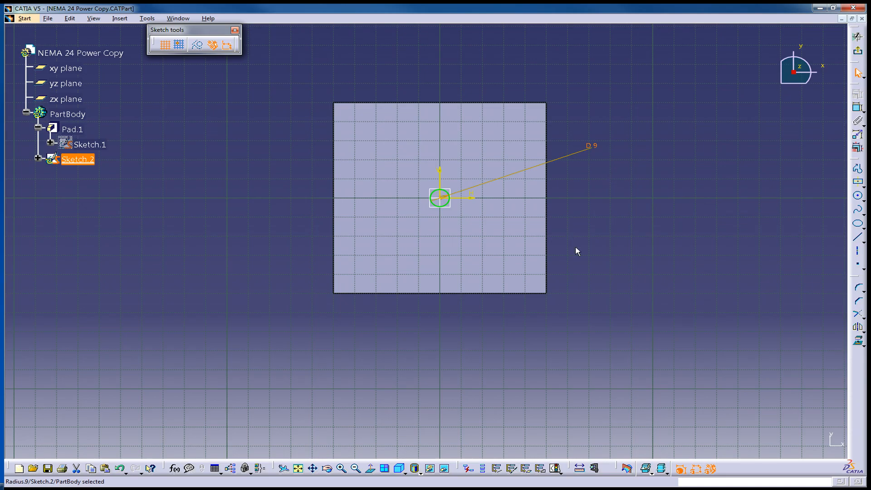
Exit the circle sketch and delete it from the part body
{"action": "middle_click_drag", "start_coordinate": [530, 241], "coordinate": [484, 107]}
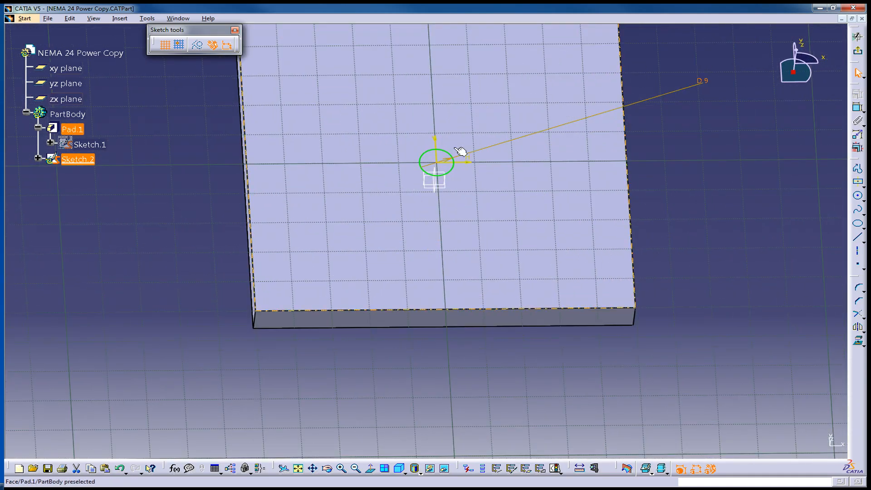
{"action": "left_click", "coordinate": [701, 82]}
{"action": "left_click", "coordinate": [446, 166]}
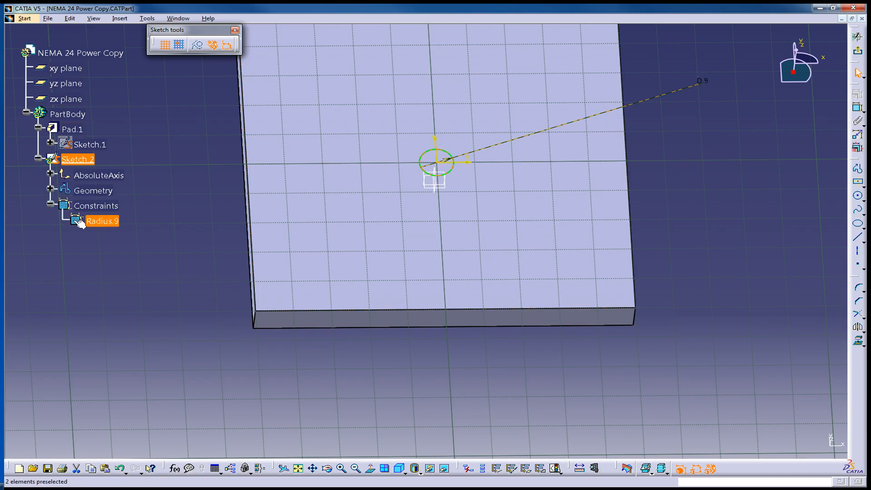
{"action": "middle_click_drag", "start_coordinate": [173, 241], "coordinate": [393, 247]}
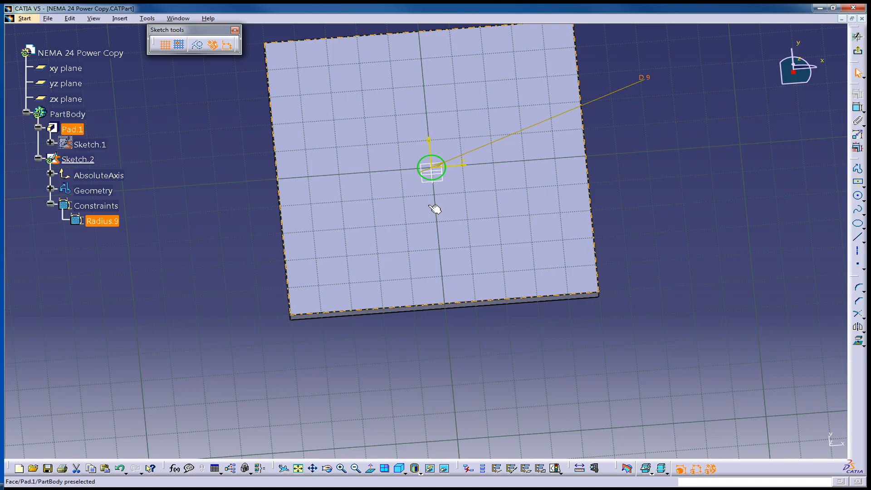
{"action": "left_click", "coordinate": [859, 53]}
{"action": "right_click", "coordinate": [78, 160]}
{"action": "left_click", "coordinate": [136, 287]}
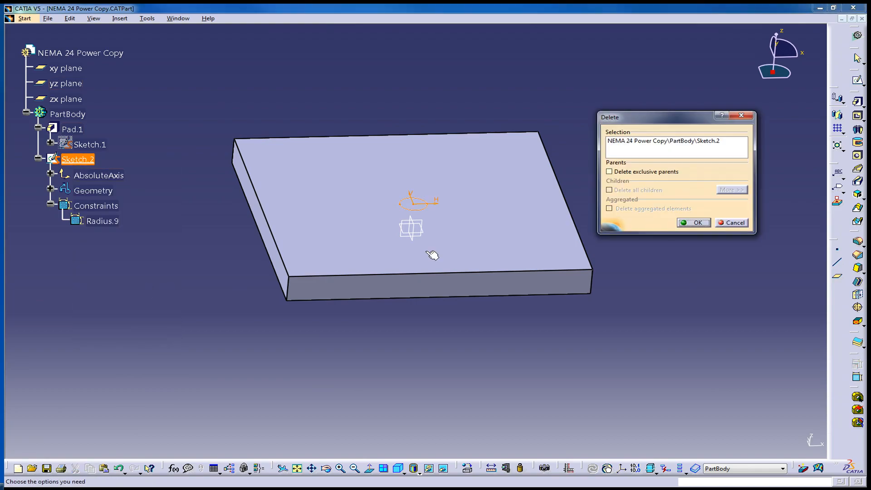
{"action": "left_click", "coordinate": [697, 222]}
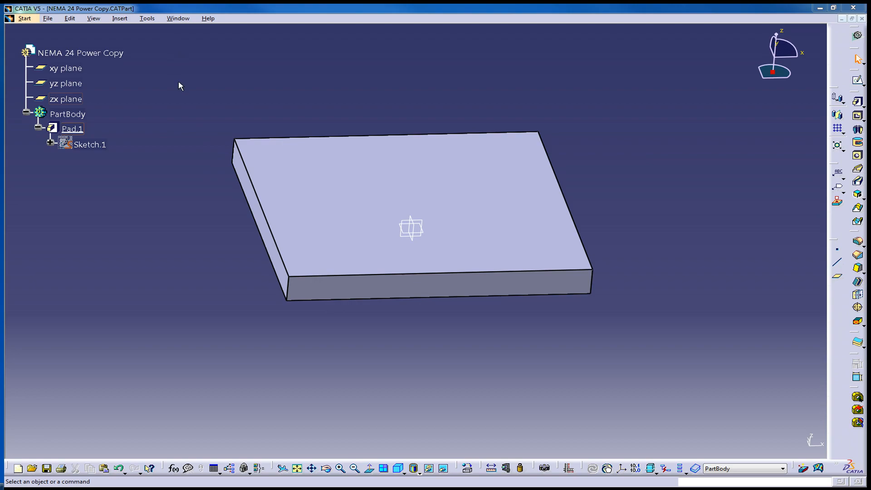
Open a new sketch on the plate's top face and place a point about 17 mm above the horizontal axis
{"action": "left_click", "coordinate": [501, 195]}
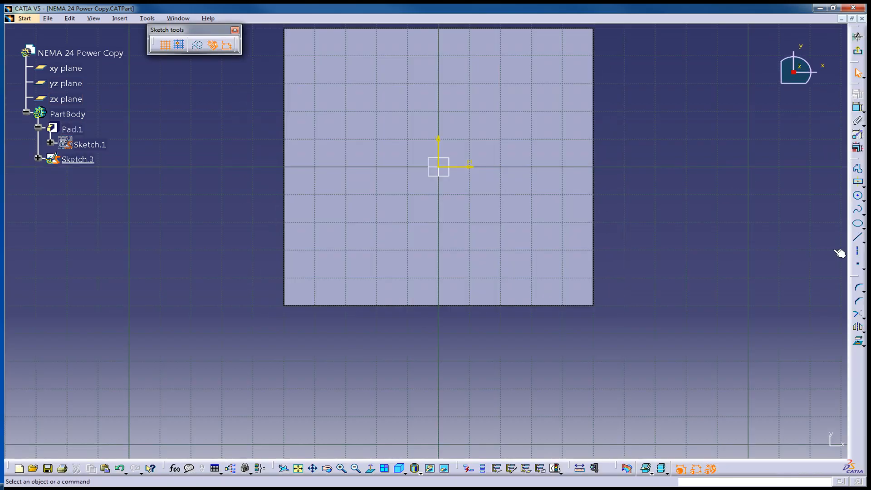
{"action": "left_click", "coordinate": [858, 264]}
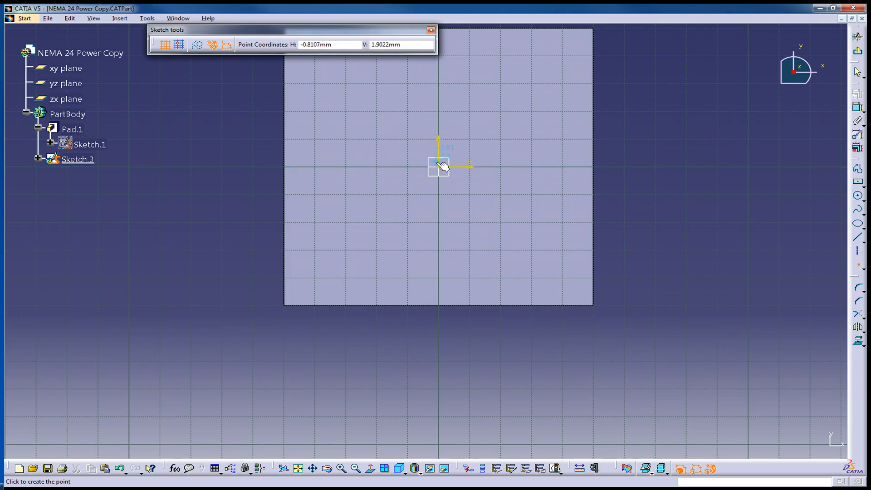
{"action": "left_click", "coordinate": [504, 119]}
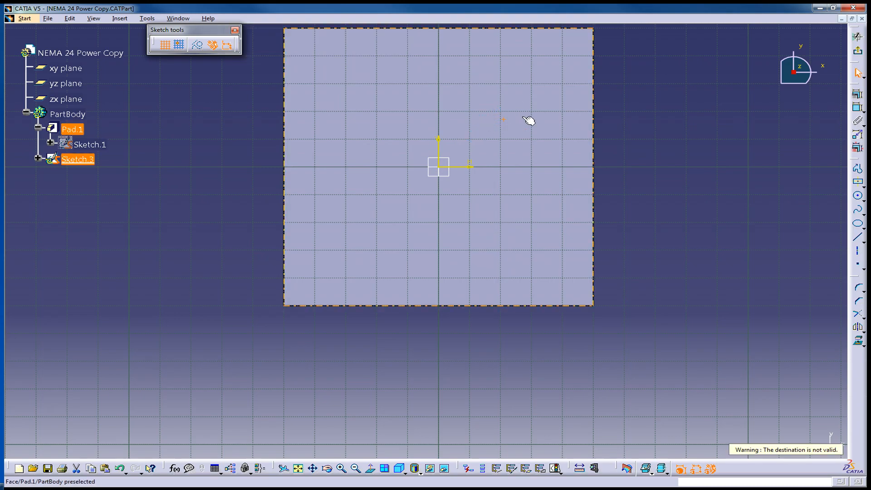
Dimension the point's vertical distance from the sketch's horizontal axis
{"action": "left_click", "coordinate": [858, 108]}
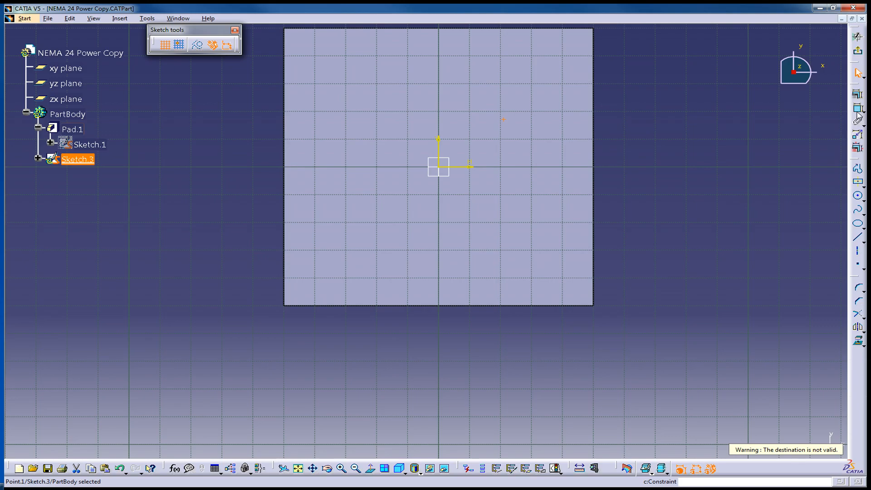
{"action": "left_click", "coordinate": [470, 167]}
{"action": "left_click", "coordinate": [683, 115]}
{"action": "left_click", "coordinate": [680, 236]}
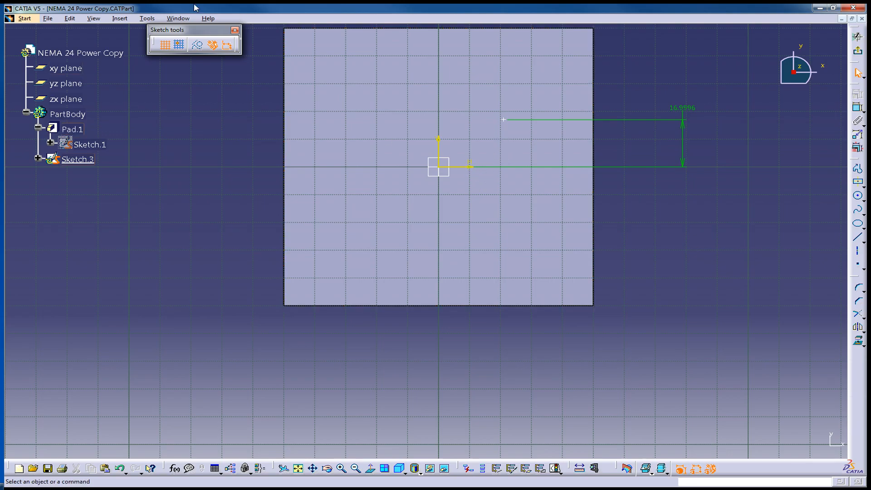
Switch to the Gantry Motor Side - New Shape part and examine the plate's motor mounting area
{"action": "left_click", "coordinate": [184, 20]}
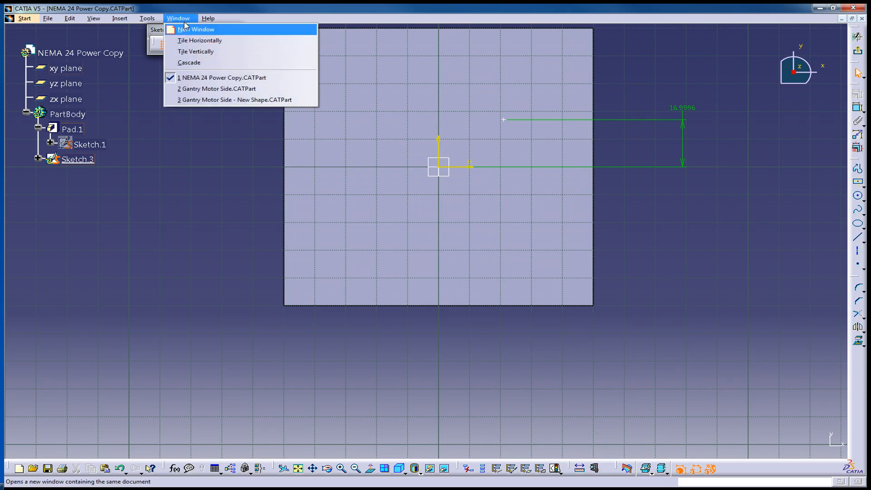
{"action": "left_click", "coordinate": [240, 99]}
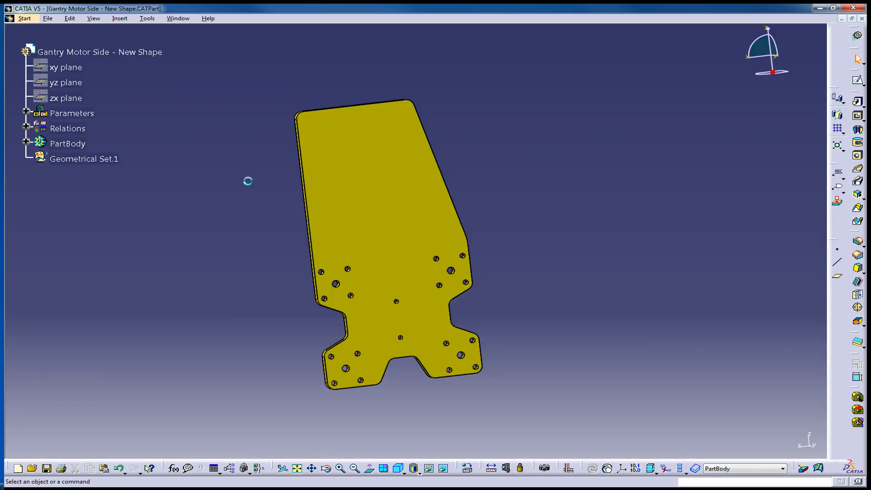
{"action": "middle_click_drag", "start_coordinate": [462, 216], "coordinate": [371, 228]}
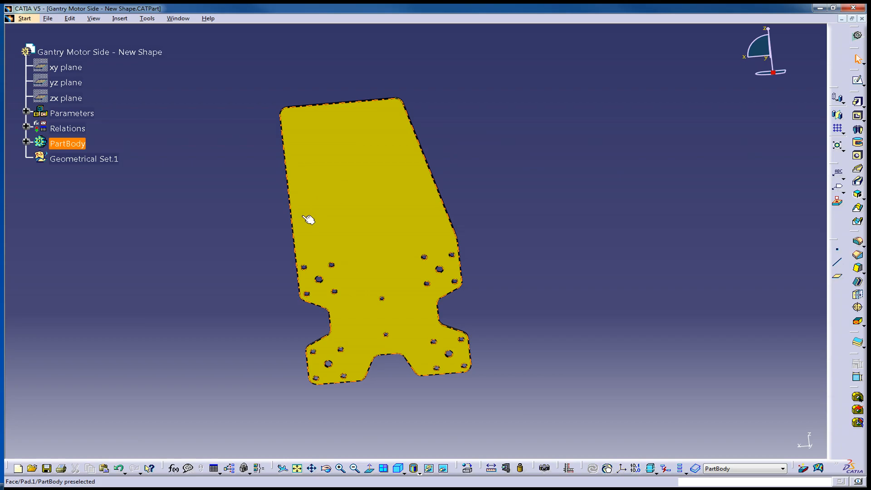
{"action": "middle_click_drag", "start_coordinate": [358, 169], "coordinate": [383, 142]}
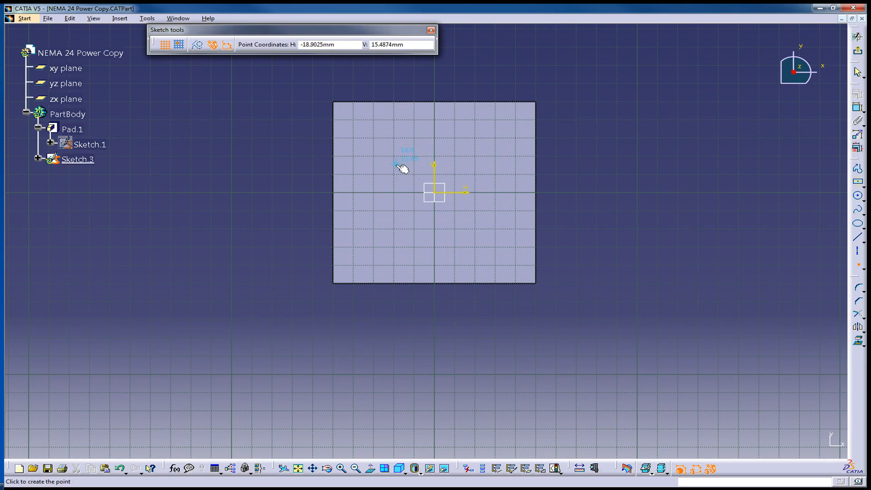
Place a point in the plate's upper-left area and set its distance from the plate's upper edge to 50 mm
{"action": "left_click", "coordinate": [393, 149]}
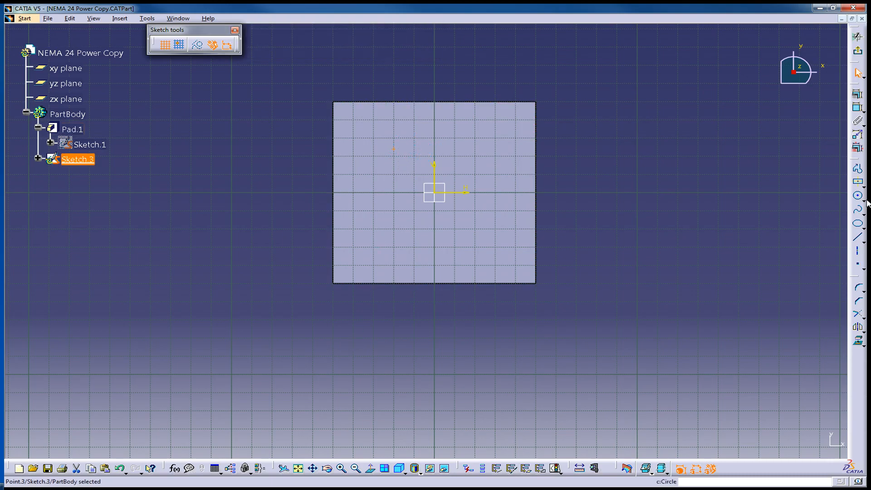
{"action": "left_click", "coordinate": [858, 108]}
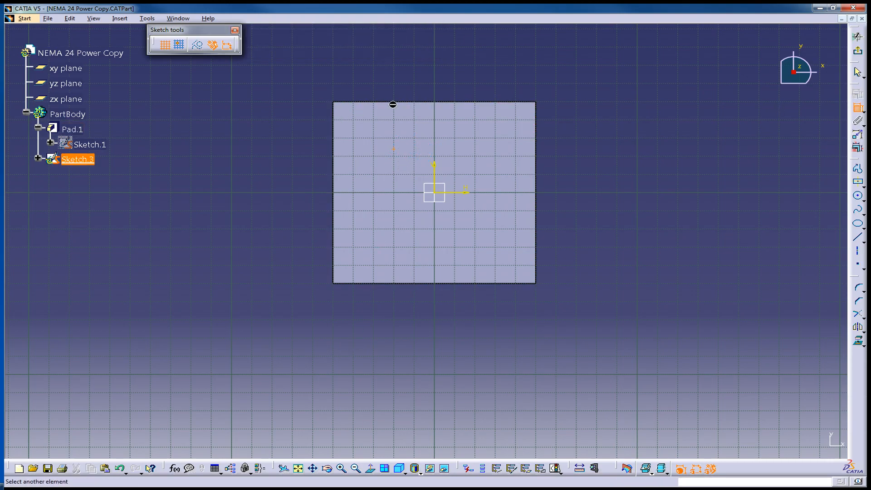
{"action": "left_click", "coordinate": [424, 104]}
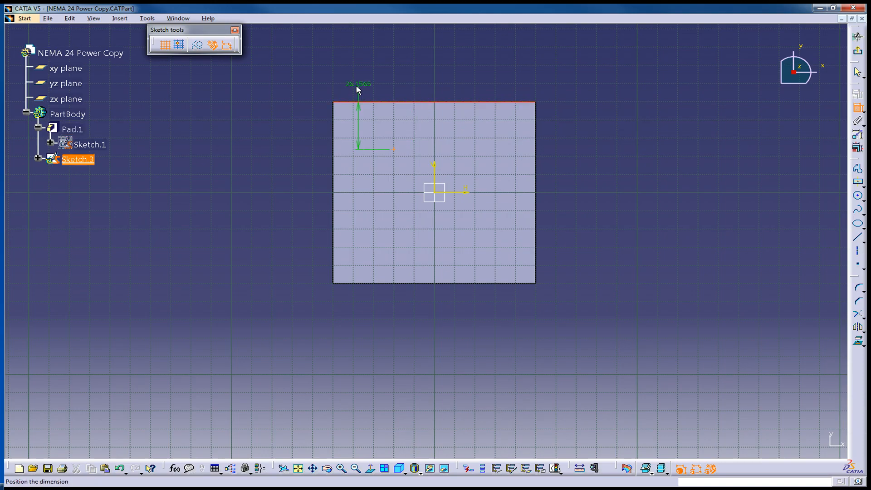
{"action": "left_click", "coordinate": [263, 84]}
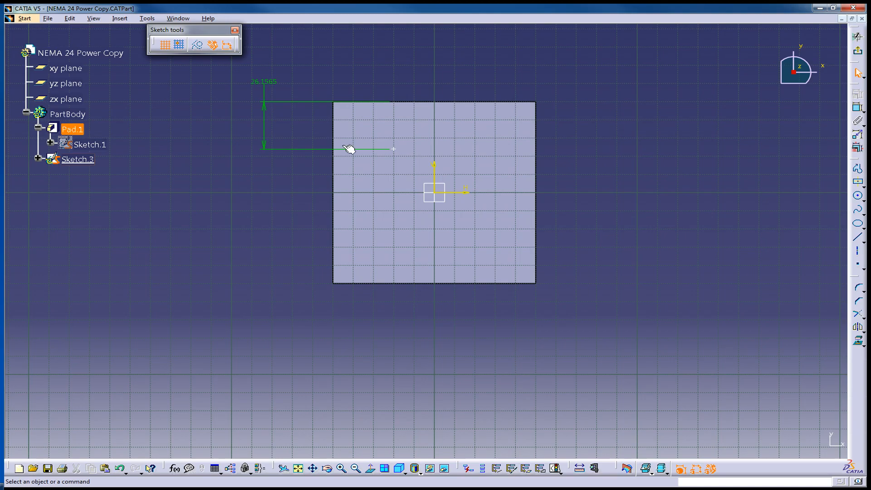
{"action": "double_click", "coordinate": [271, 85]}
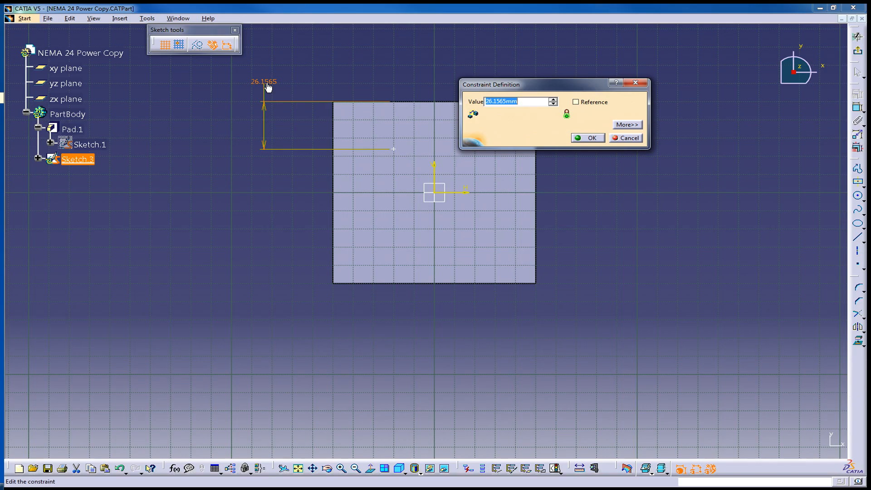
{"action": "type", "text": "50"}
{"action": "key", "text": "Return"}
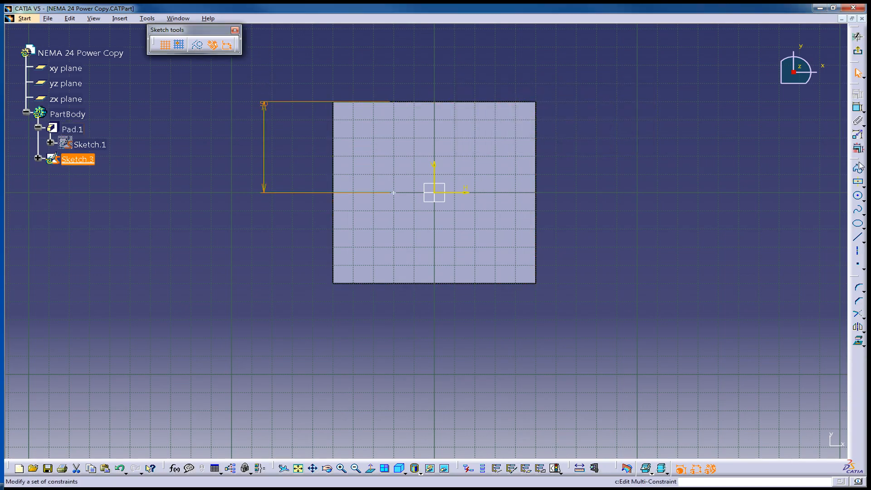
Dimension the point from the plate's left edge at 50 mm and exit the sketch
{"action": "left_click", "coordinate": [858, 107]}
{"action": "left_click", "coordinate": [393, 193]}
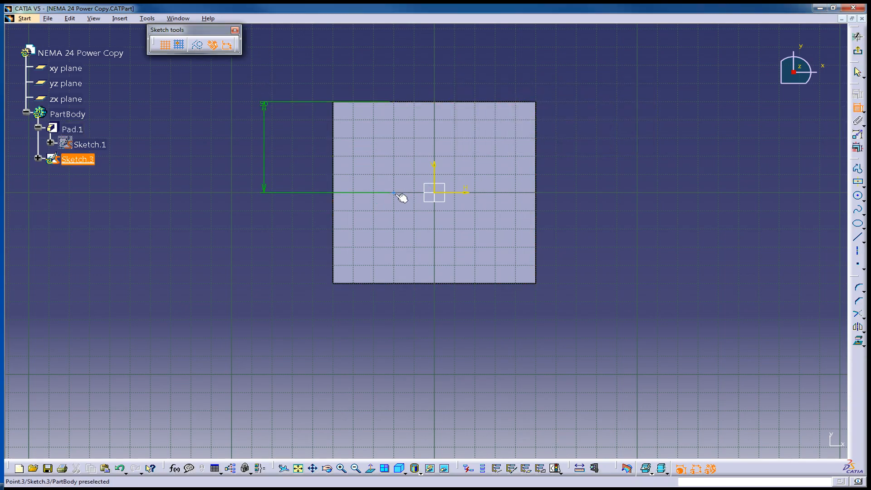
{"action": "left_click", "coordinate": [334, 165]}
{"action": "left_click", "coordinate": [276, 54]}
{"action": "double_click", "coordinate": [276, 54]}
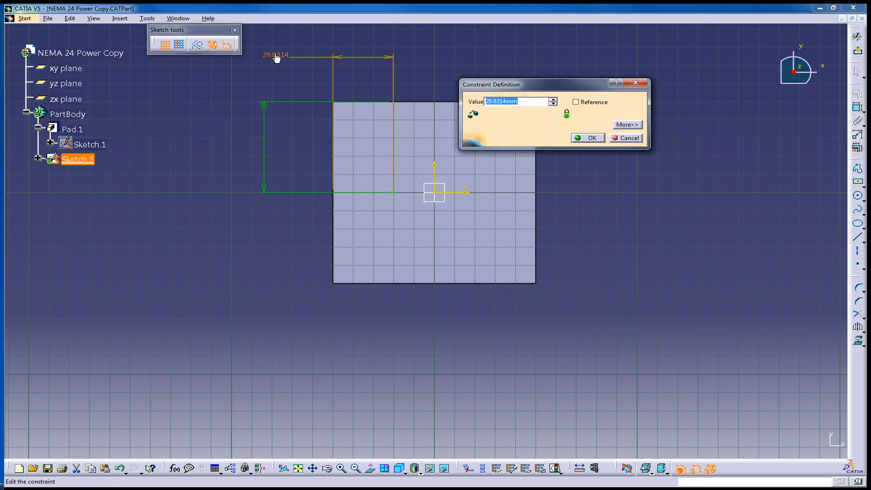
{"action": "type", "text": "50"}
{"action": "key", "text": "Return"}
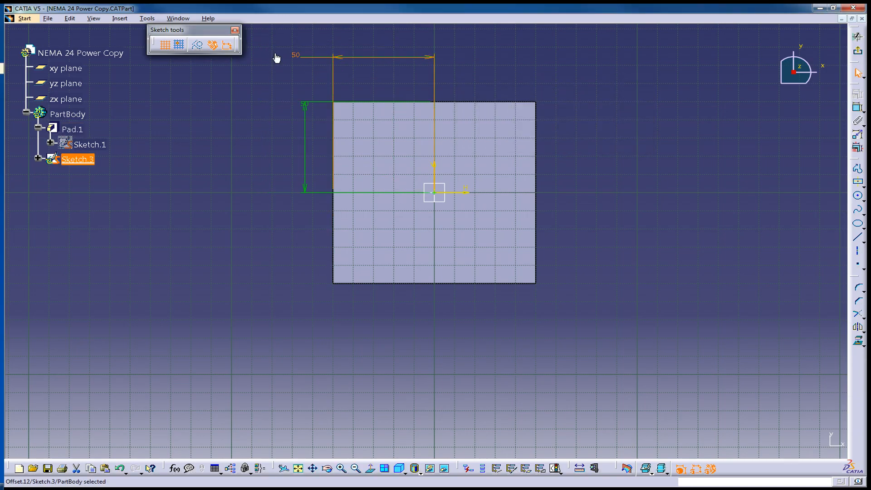
{"action": "left_click", "coordinate": [859, 53]}
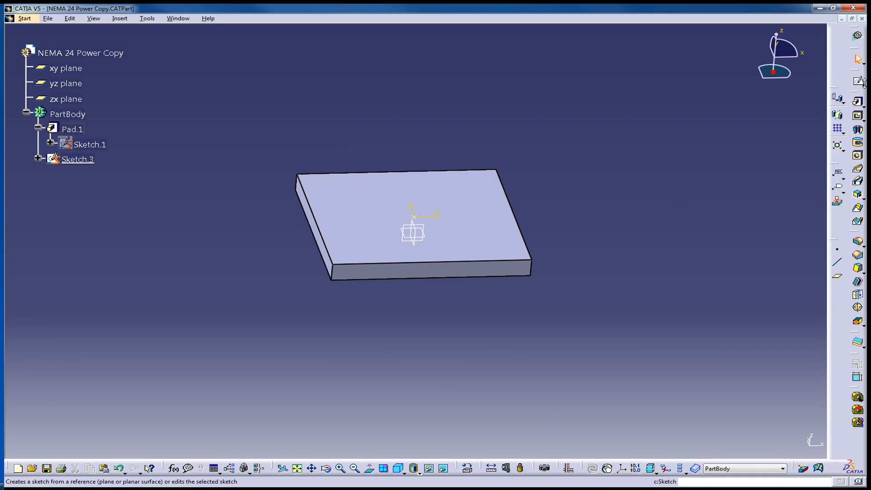
Open a new sketch on the plate's top face and draw a circle about 28 mm in diameter beyond its upper-right corner
{"action": "left_click", "coordinate": [858, 82]}
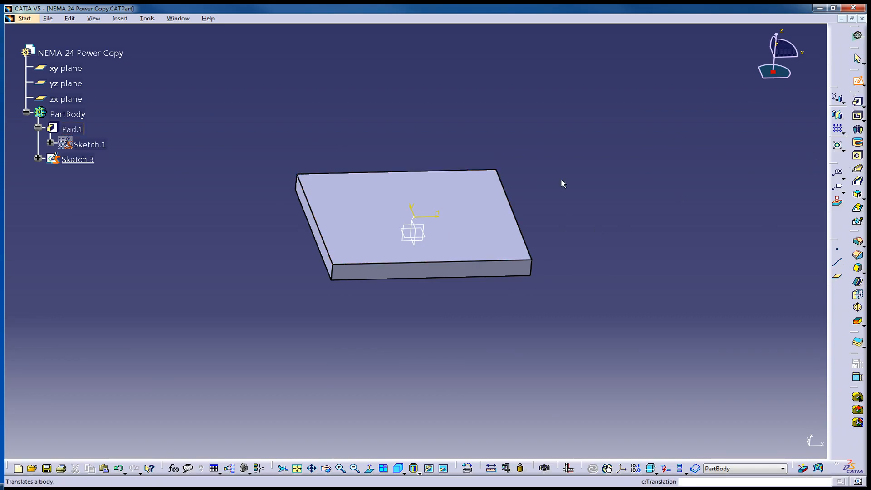
{"action": "left_click", "coordinate": [492, 216]}
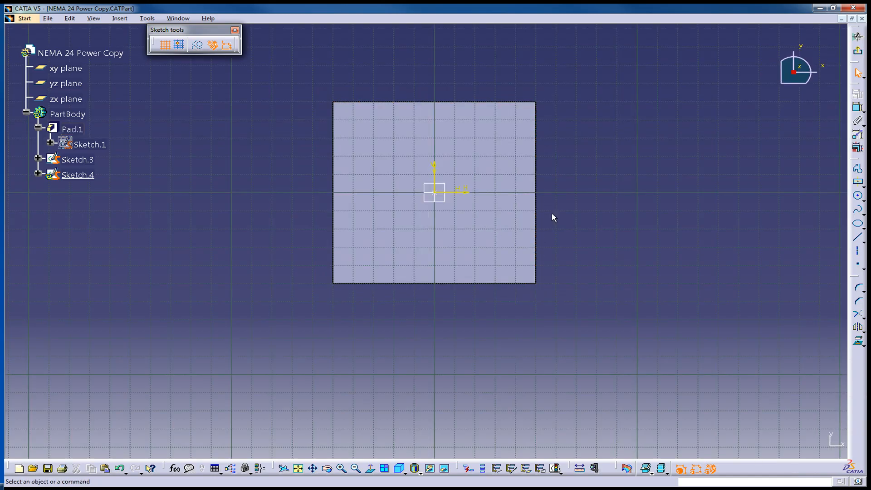
{"action": "left_click", "coordinate": [859, 197]}
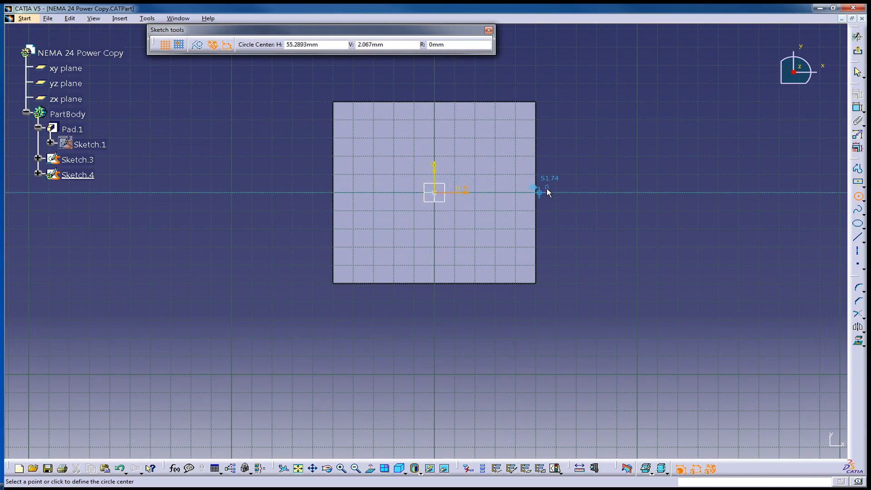
{"action": "left_click", "coordinate": [708, 118]}
{"action": "left_click", "coordinate": [721, 144]}
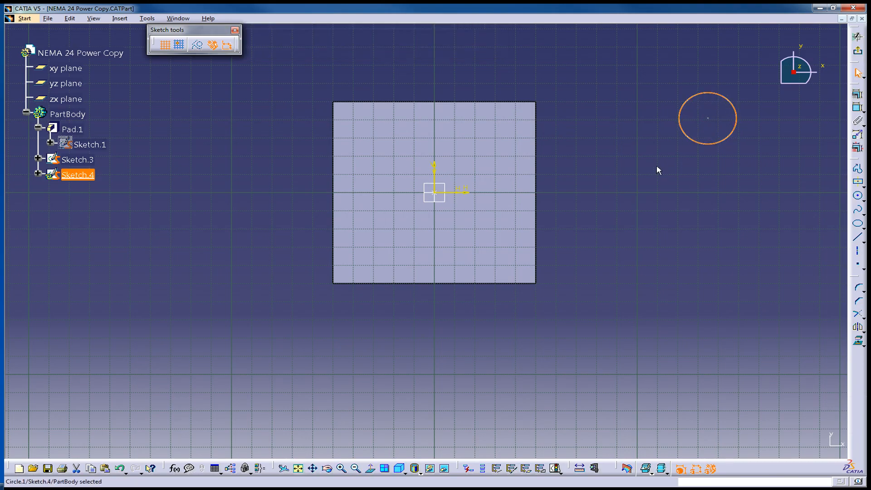
Make the circle's centre coincident with the locating point, Point.3, of Sketch.3
{"action": "middle_click_drag", "start_coordinate": [321, 256], "coordinate": [498, 306]}
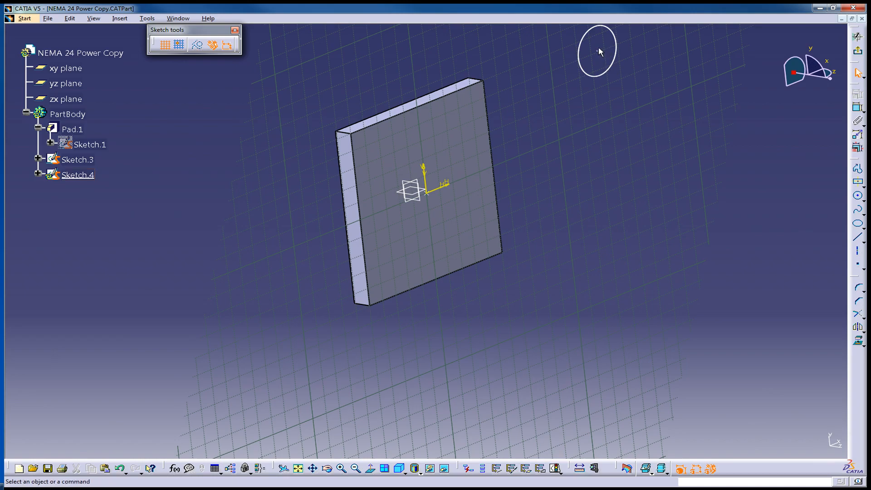
{"action": "left_click", "coordinate": [597, 51]}
{"action": "left_click", "coordinate": [857, 108]}
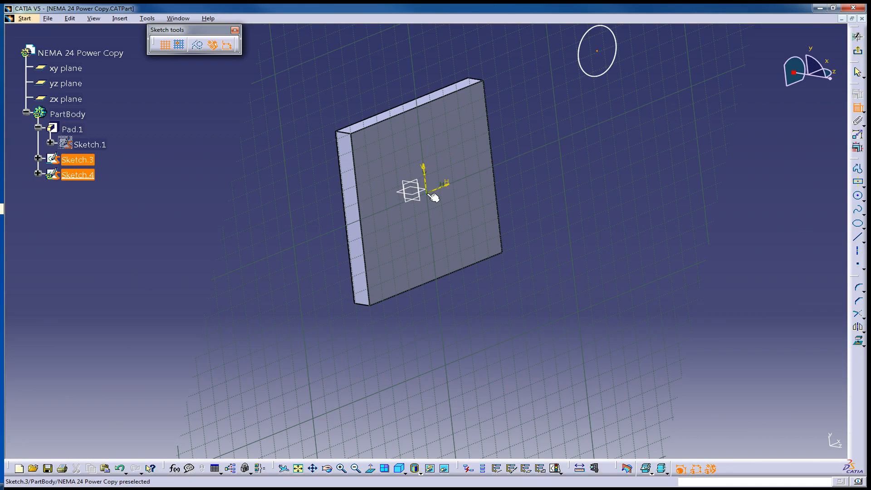
{"action": "left_click", "coordinate": [38, 173]}
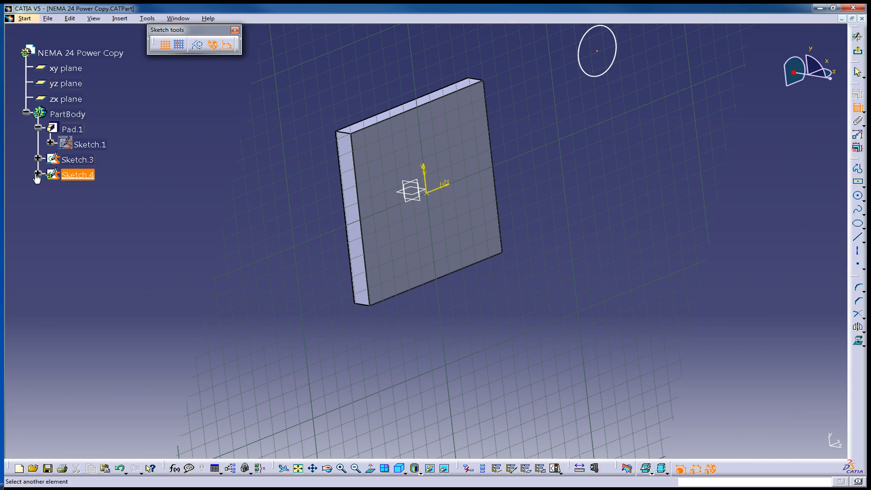
{"action": "left_click", "coordinate": [50, 204]}
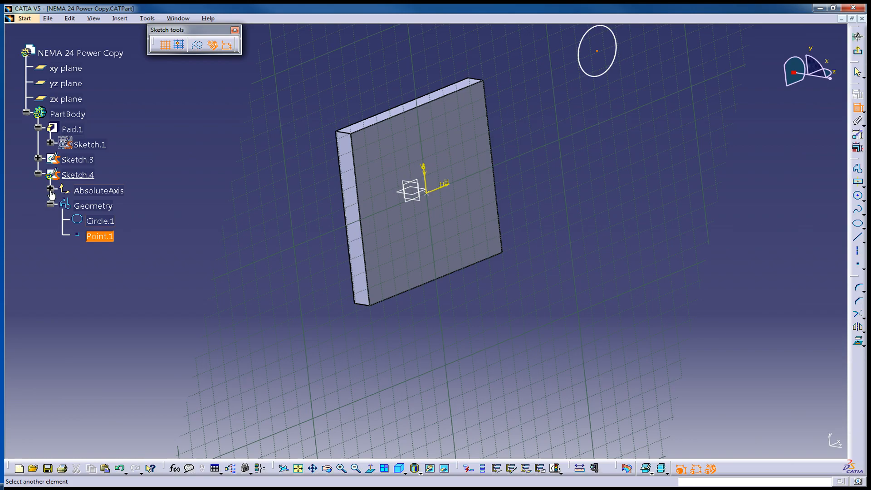
{"action": "left_click", "coordinate": [38, 158]}
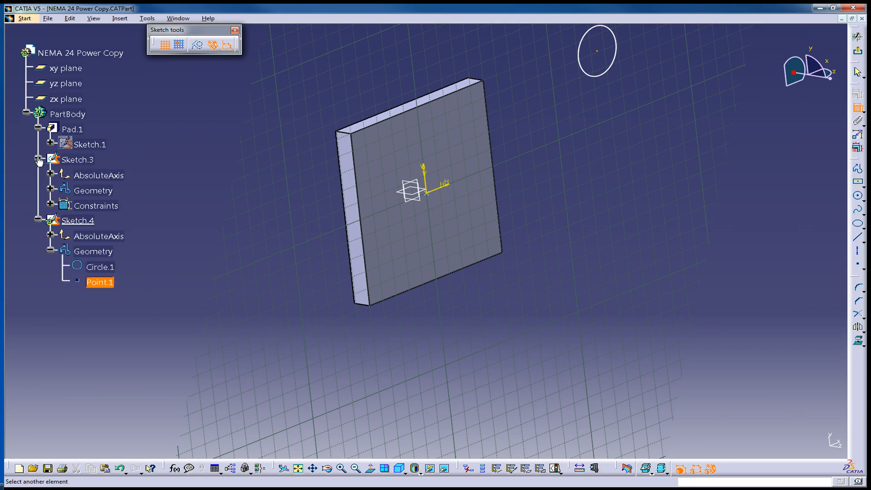
{"action": "left_click", "coordinate": [50, 188]}
{"action": "left_click", "coordinate": [99, 206]}
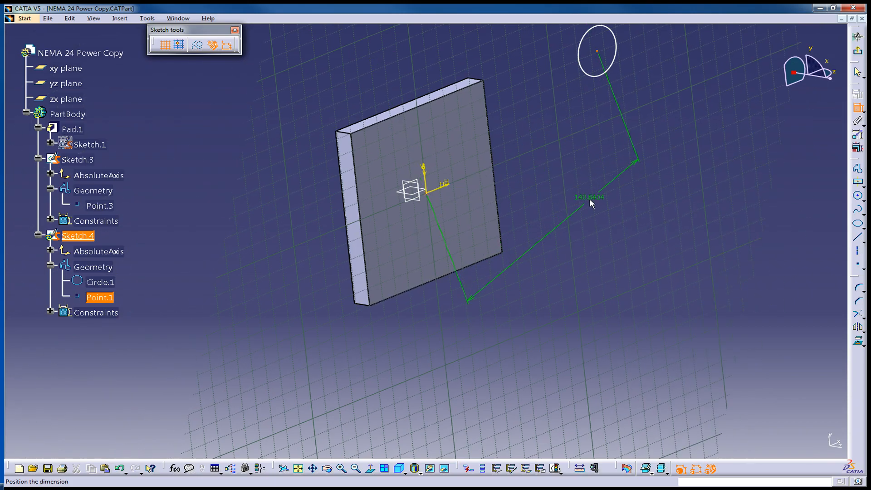
{"action": "right_click", "coordinate": [586, 199]}
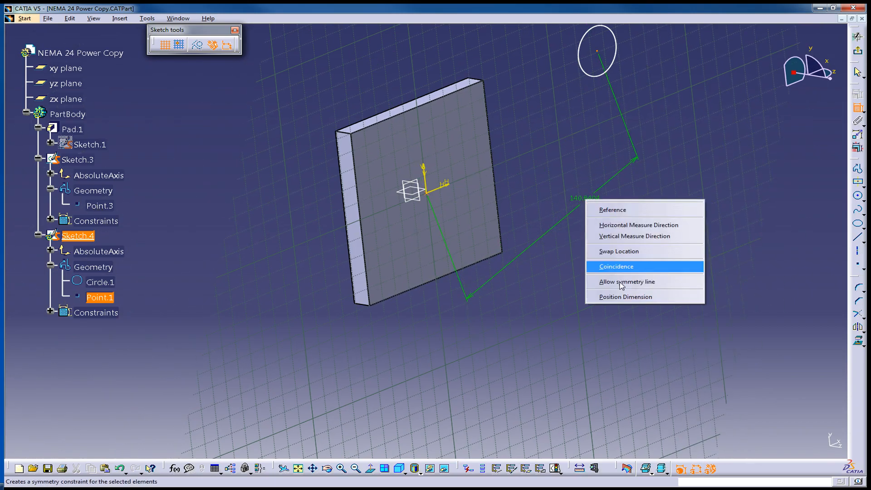
{"action": "left_click", "coordinate": [617, 266]}
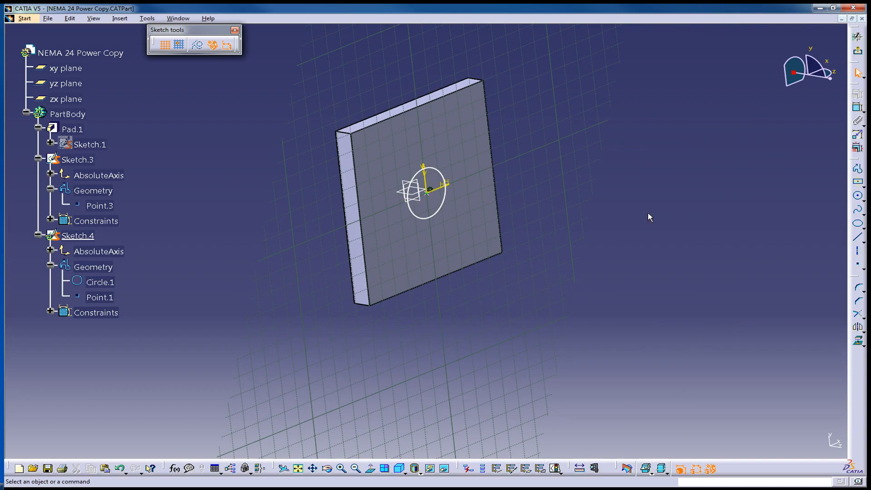
Dimension the circle with a diameter of 9 mm and exit the sketch
{"action": "left_click", "coordinate": [857, 107]}
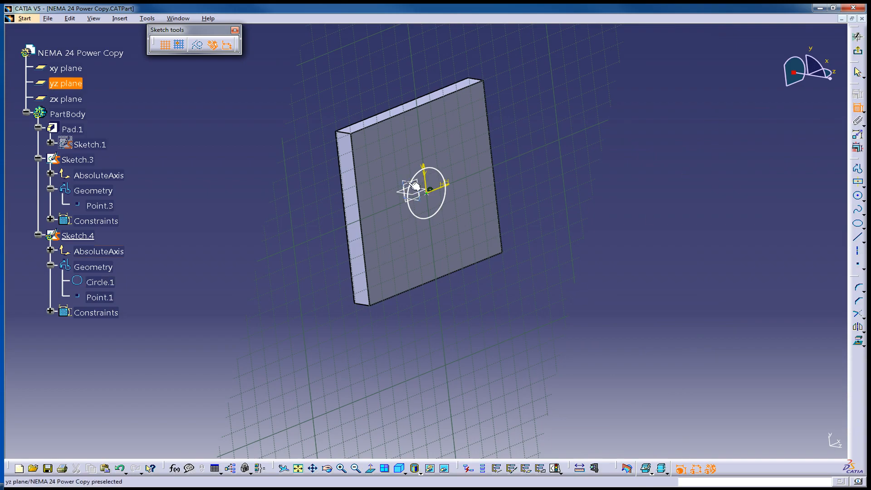
{"action": "left_click", "coordinate": [445, 173]}
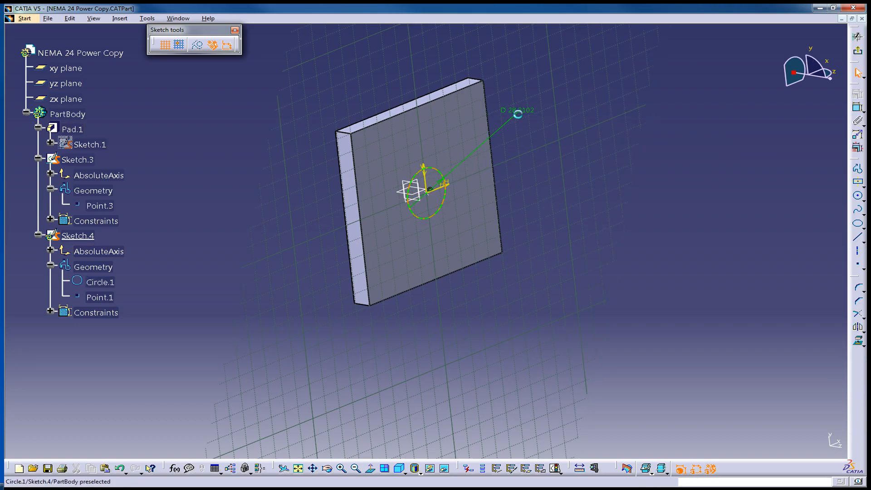
{"action": "double_click", "coordinate": [527, 117]}
{"action": "type", "text": "9"}
{"action": "key", "text": "Return"}
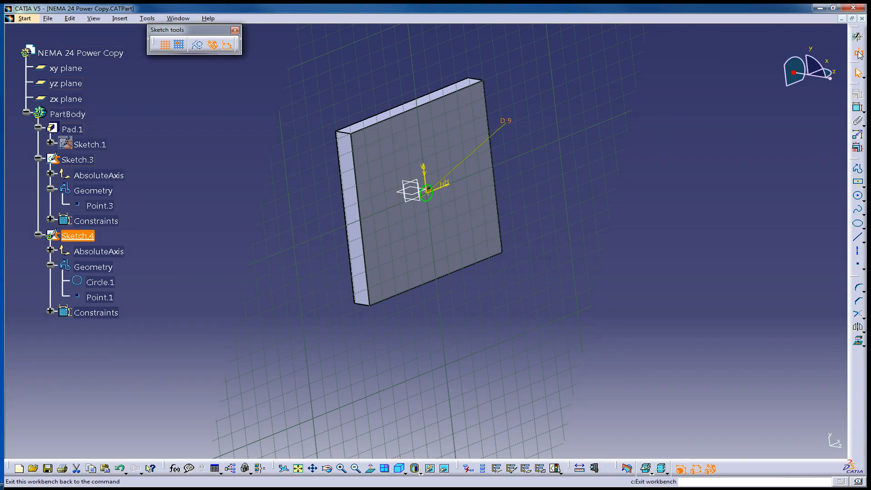
{"action": "left_click", "coordinate": [857, 50]}
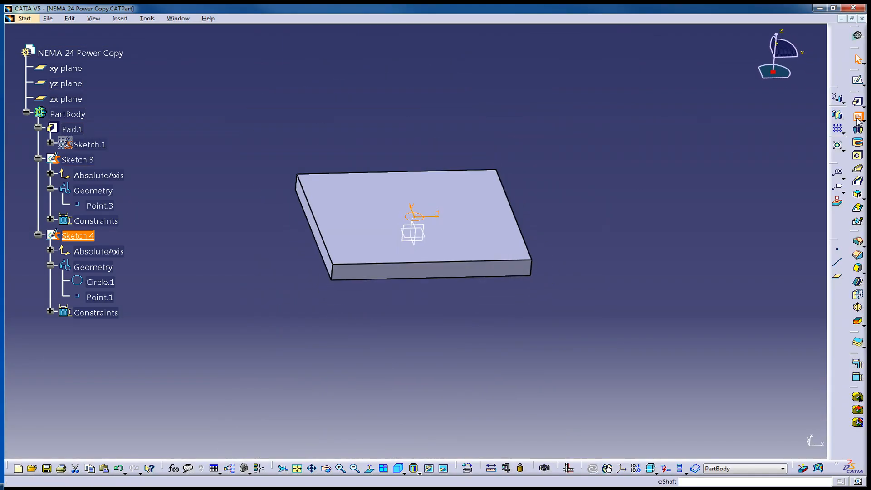
Cut a pocket through the plate from the circle sketch with the limit type Up to last
{"action": "left_click", "coordinate": [857, 117]}
{"action": "left_click", "coordinate": [699, 84]}
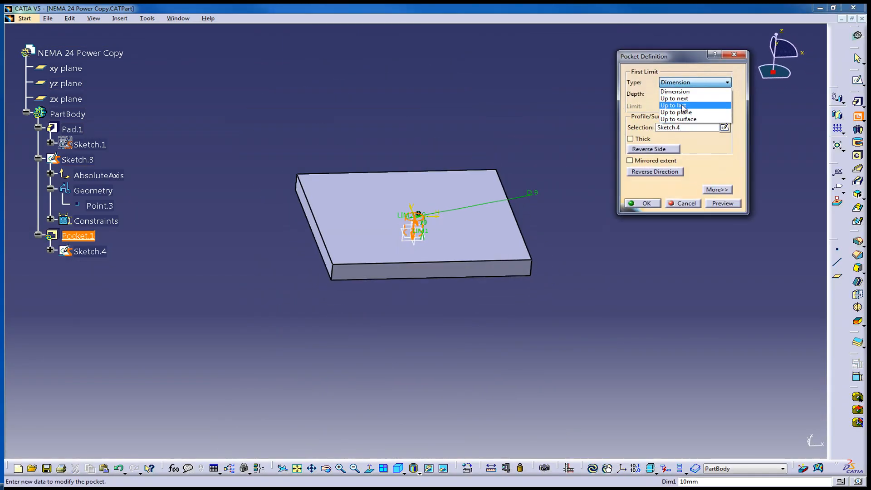
{"action": "left_click", "coordinate": [683, 106]}
{"action": "left_click", "coordinate": [643, 203]}
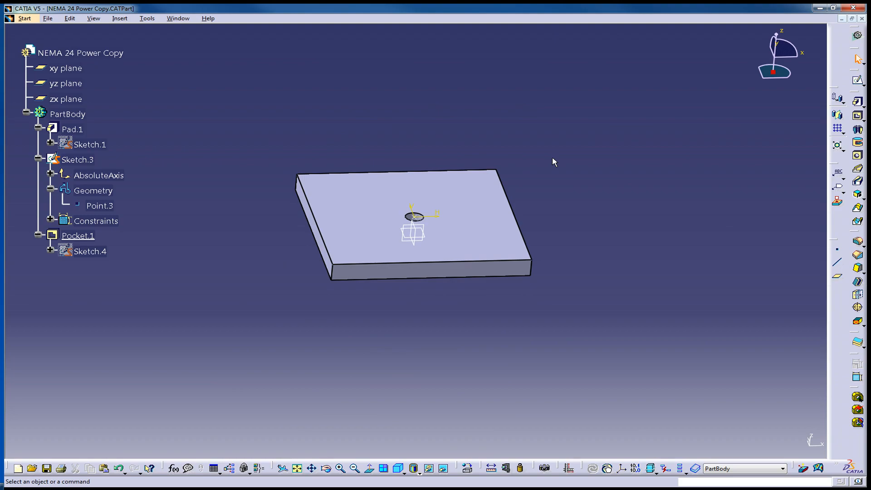
Open another sketch on the plate's top face and draw a circle about 51 mm in diameter off the plate's upper right
{"action": "middle_click_drag", "start_coordinate": [389, 302], "coordinate": [392, 320]}
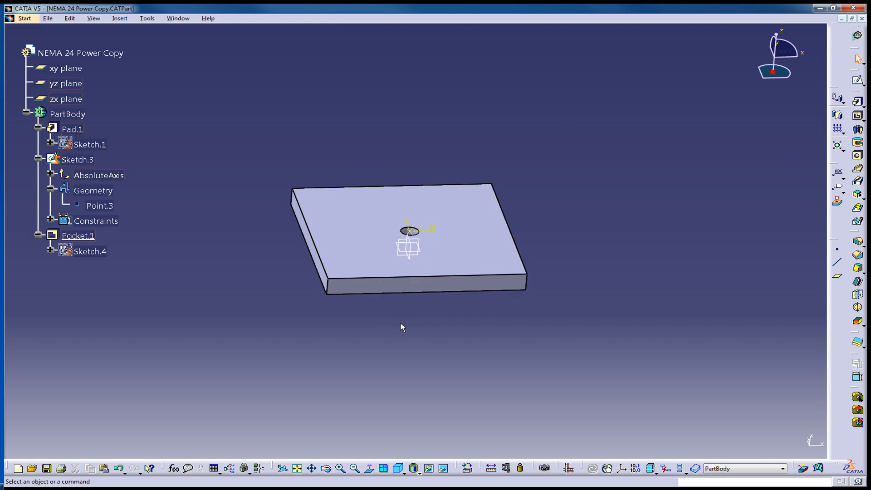
{"action": "middle_click_drag", "start_coordinate": [401, 324], "coordinate": [389, 379]}
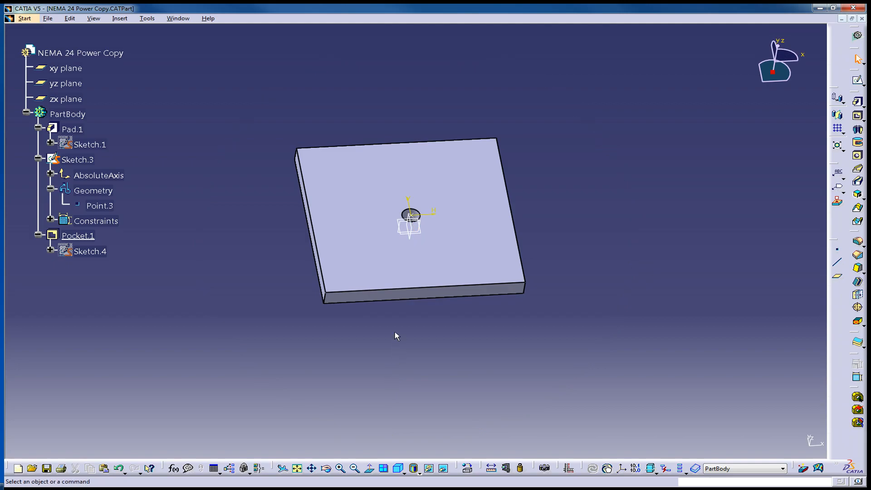
{"action": "left_click", "coordinate": [428, 241]}
{"action": "left_click", "coordinate": [858, 81]}
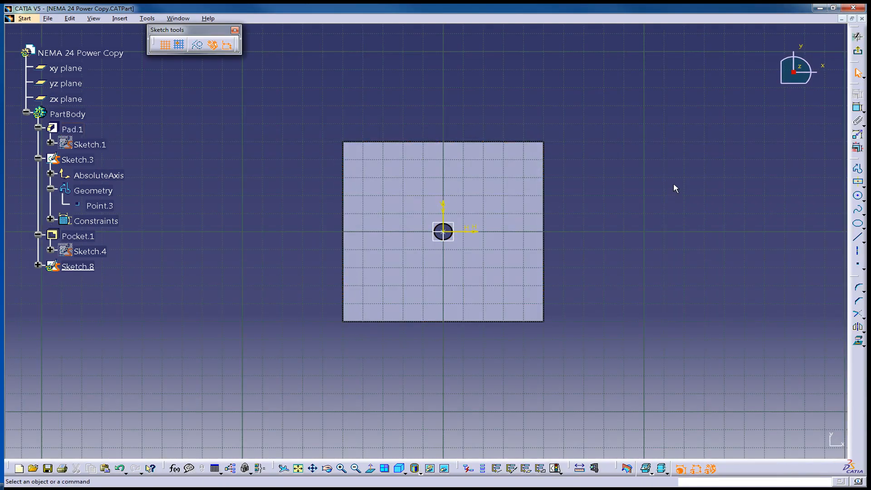
{"action": "left_click", "coordinate": [857, 195]}
{"action": "left_click", "coordinate": [698, 138]}
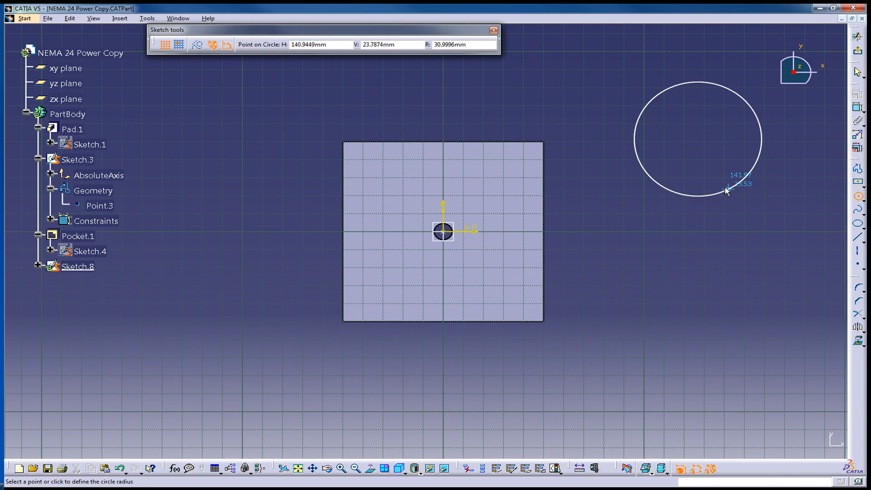
{"action": "left_click", "coordinate": [728, 186]}
Dimension the new circle with a diameter of 39 mm
{"action": "left_click", "coordinate": [857, 108]}
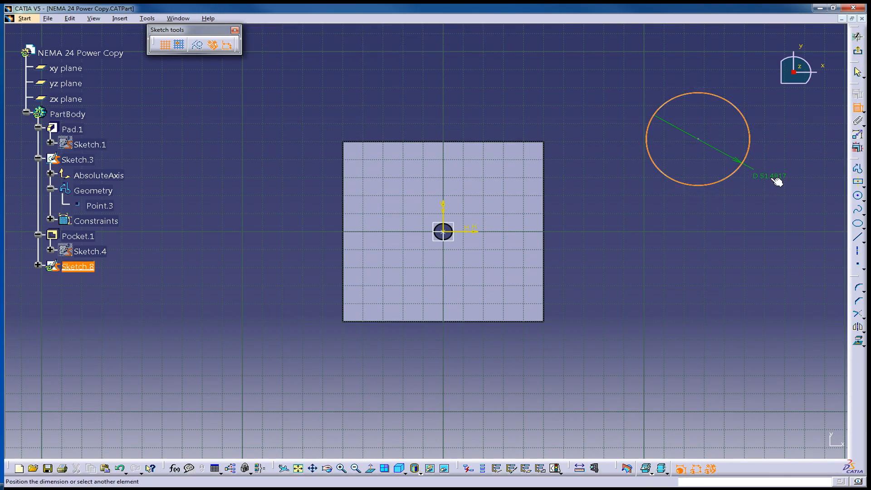
{"action": "left_click", "coordinate": [778, 178]}
{"action": "double_click", "coordinate": [772, 173]}
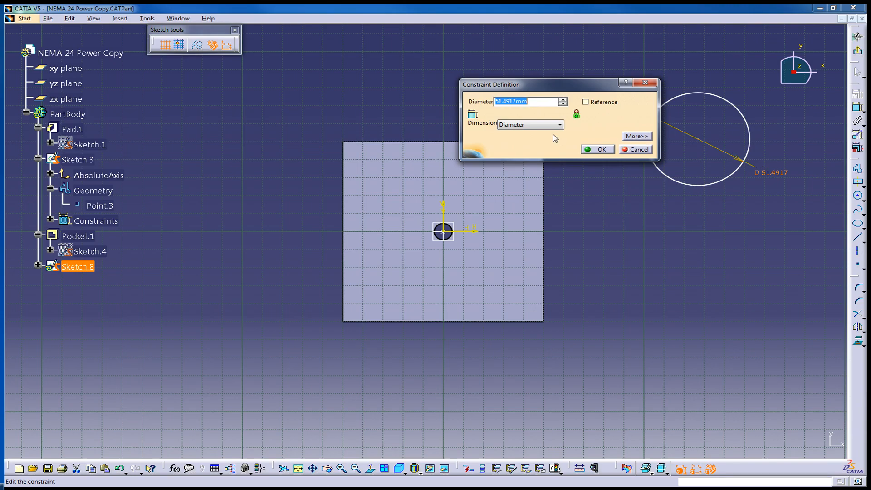
{"action": "left_click", "coordinate": [543, 101]}
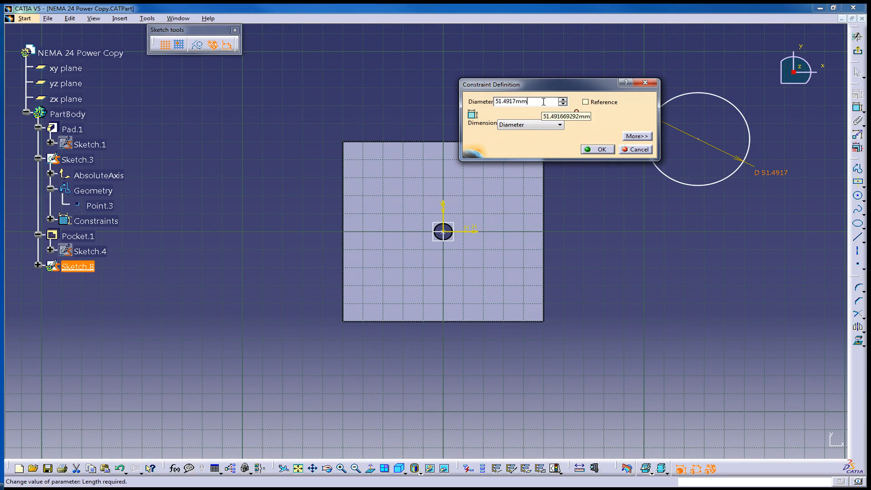
{"action": "double_click", "coordinate": [544, 102]}
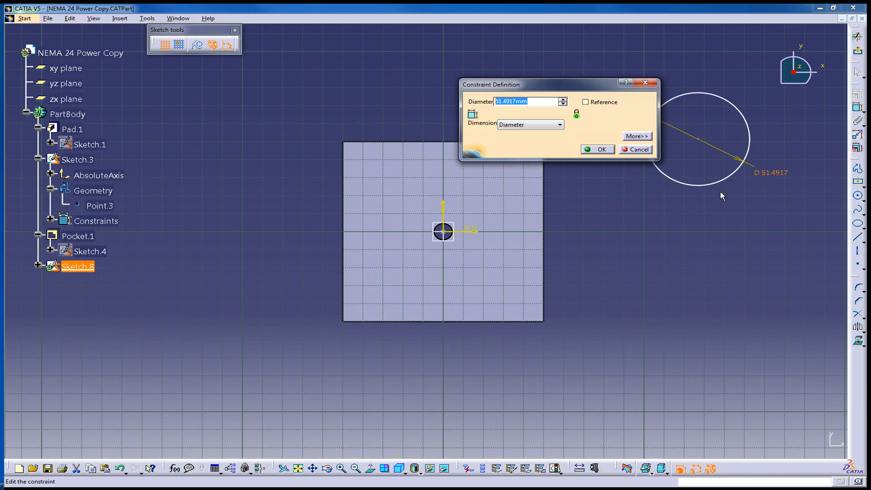
{"action": "type", "text": "39"}
{"action": "key", "text": "Return"}
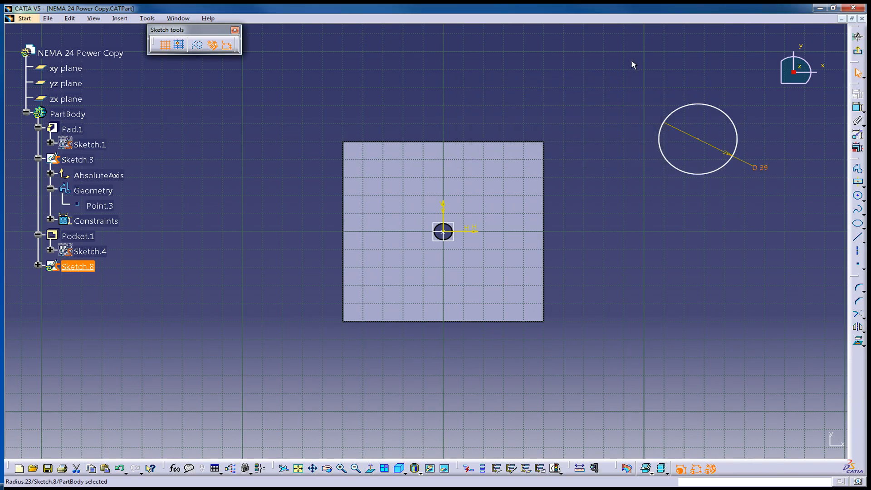
Make the 39 mm circle's centre coincident with the locating point, Point.3, of Sketch.3 and exit the sketch
{"action": "left_click", "coordinate": [698, 138]}
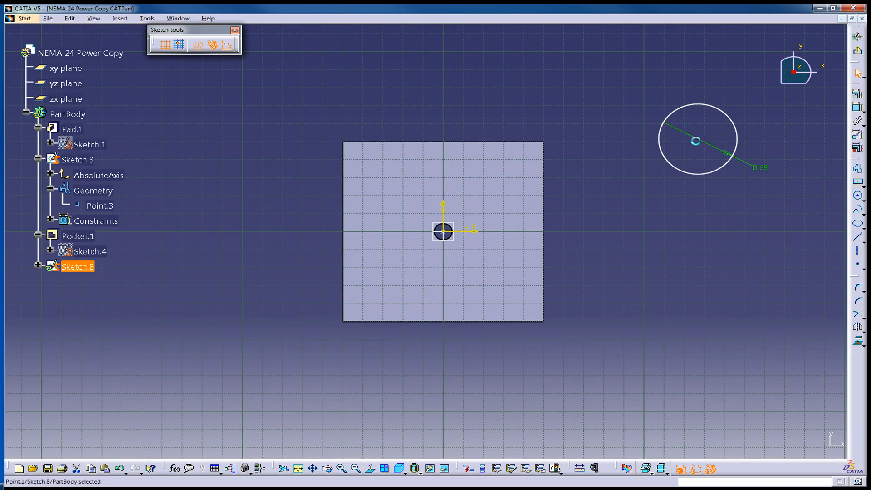
{"action": "left_click", "coordinate": [858, 108]}
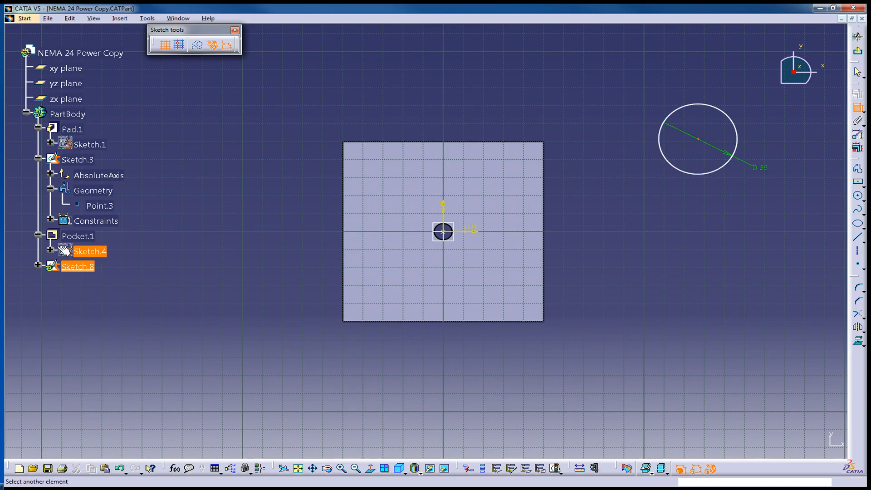
{"action": "left_click", "coordinate": [108, 209]}
{"action": "right_click", "coordinate": [671, 210]}
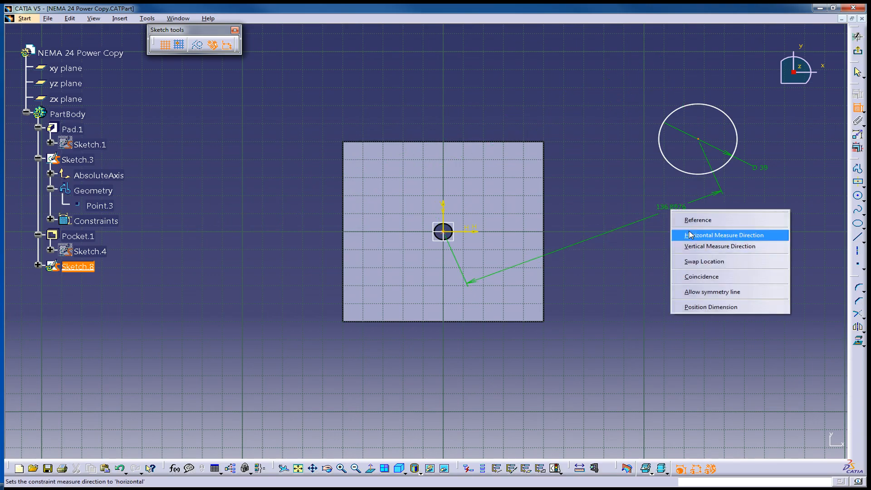
{"action": "left_click", "coordinate": [720, 280]}
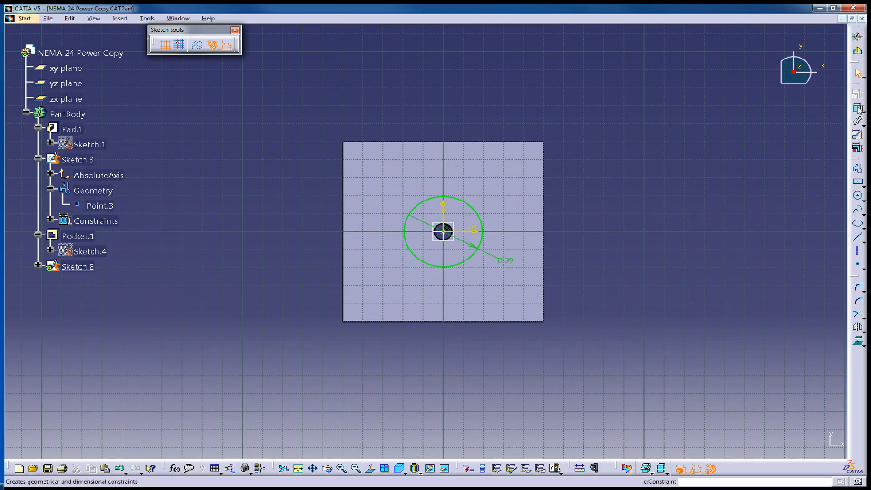
{"action": "left_click", "coordinate": [857, 37]}
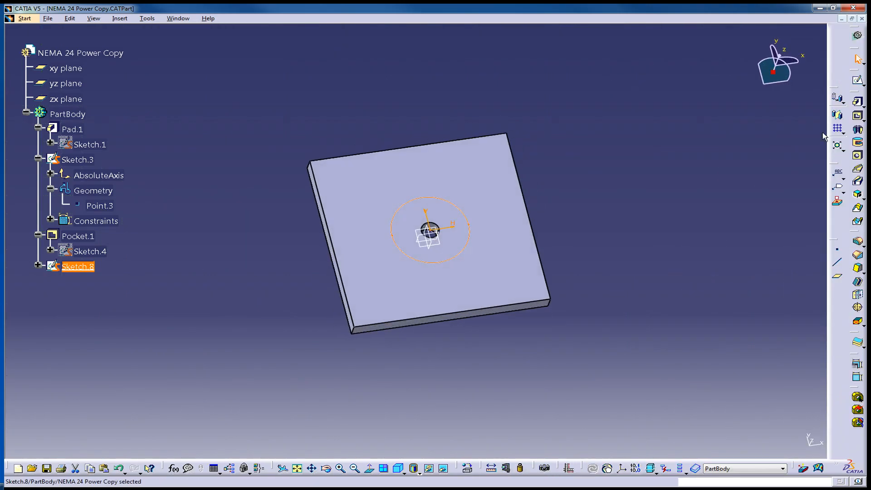
Cut a pocket from the 39 mm circle sketch with the limit type Dimension and a depth of 3 mm
{"action": "left_click", "coordinate": [858, 116]}
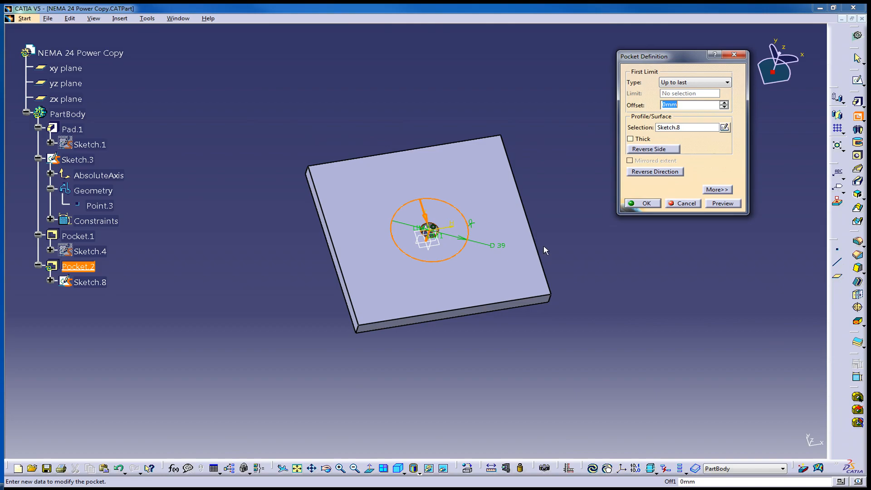
{"action": "left_click", "coordinate": [714, 82]}
{"action": "left_click", "coordinate": [680, 94]}
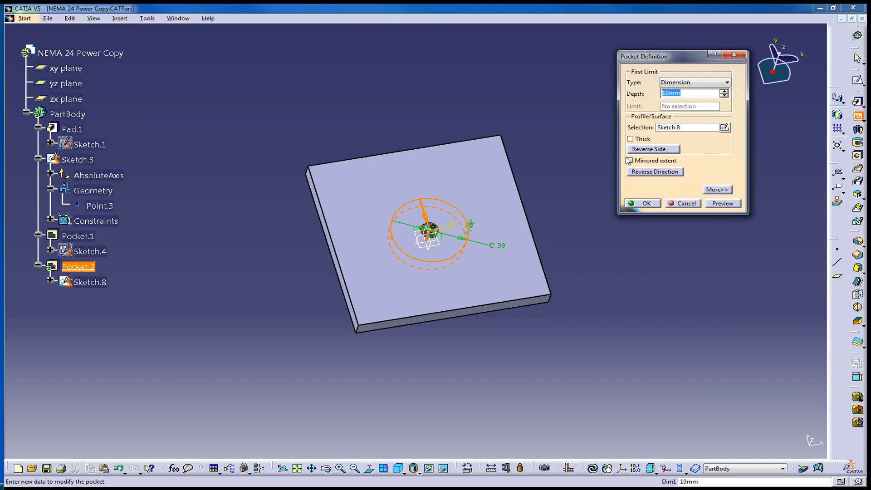
{"action": "type", "text": "3"}
{"action": "left_click", "coordinate": [649, 205]}
Open a sketch on the plate's recessed face and draw a small circle about 41 mm from the locating point, towards the upper-left corner
{"action": "middle_click_drag", "start_coordinate": [577, 188], "coordinate": [210, 295]}
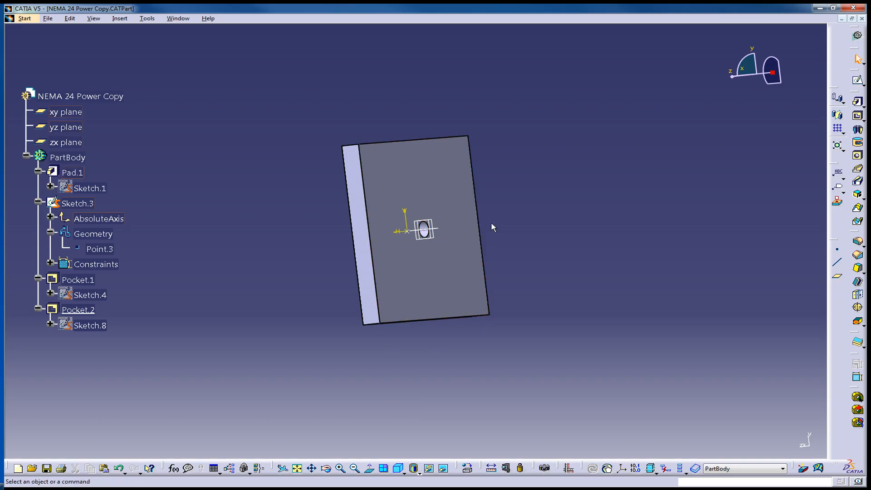
{"action": "middle_click_drag", "start_coordinate": [346, 222], "coordinate": [660, 246]}
{"action": "middle_click_drag", "start_coordinate": [398, 273], "coordinate": [567, 273]}
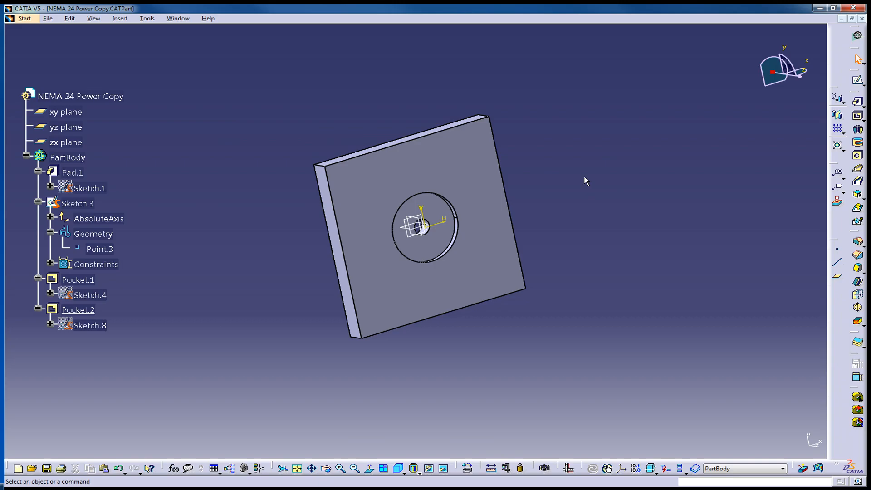
{"action": "middle_click_drag", "start_coordinate": [586, 193], "coordinate": [212, 288]}
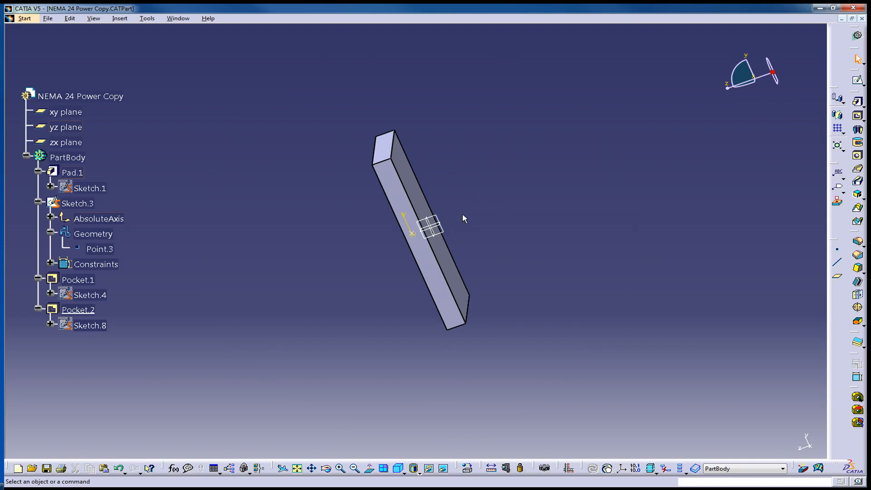
{"action": "mouse_move", "coordinate": [354, 247]}
{"action": "middle_mouse_down"}
{"action": "mouse_move", "coordinate": [649, 152]}
{"action": "mouse_move", "coordinate": [716, 153]}
{"action": "middle_mouse_up"}
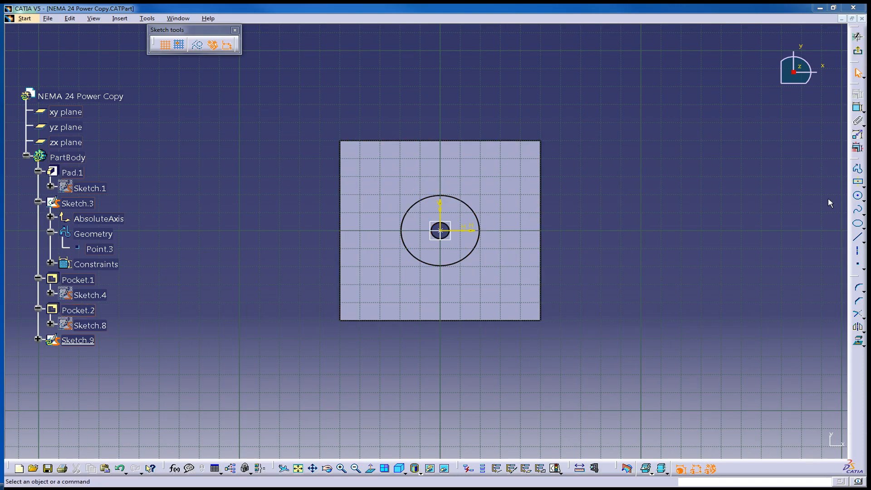
{"action": "left_click", "coordinate": [858, 195]}
{"action": "left_click", "coordinate": [379, 181]}
{"action": "left_click", "coordinate": [388, 183]}
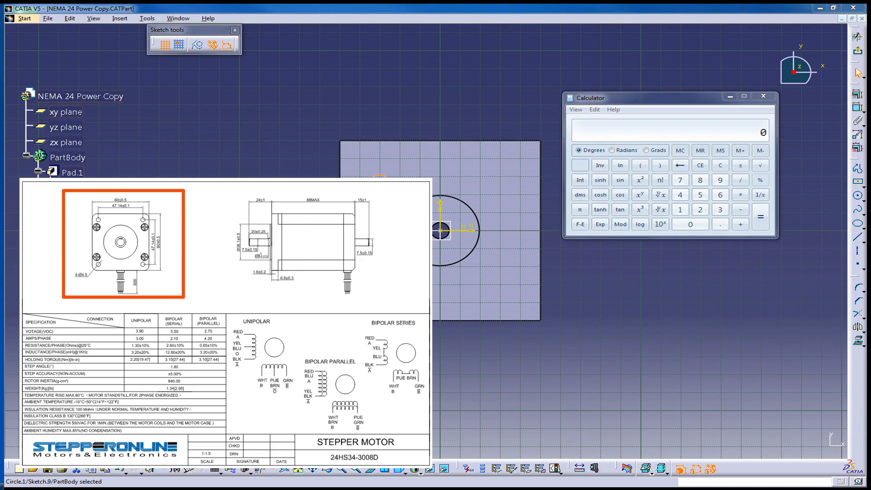
Multiply the 47.14 mm motor hole spacing by itself in the calculator
{"action": "left_click", "coordinate": [681, 196]}
{"action": "left_click", "coordinate": [681, 180]}
{"action": "left_click", "coordinate": [721, 224]}
{"action": "left_click", "coordinate": [680, 210]}
{"action": "left_click", "coordinate": [681, 199]}
{"action": "left_click", "coordinate": [741, 197]}
{"action": "left_click", "coordinate": [680, 195]}
{"action": "left_click", "coordinate": [680, 181]}
{"action": "left_click", "coordinate": [721, 225]}
{"action": "left_click", "coordinate": [685, 210]}
{"action": "left_click", "coordinate": [680, 195]}
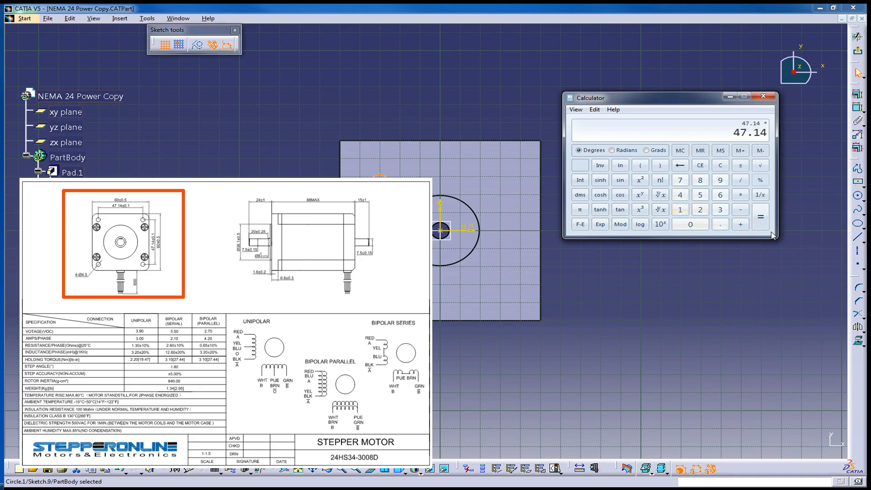
{"action": "left_click", "coordinate": [761, 218]}
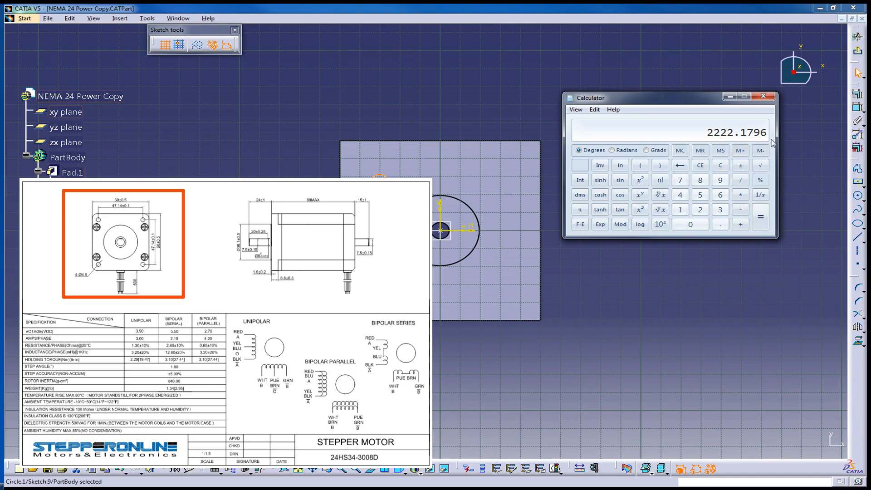
Multiply the squared spacing by 2 and take the square root to get the diagonal between opposite holes
{"action": "left_click", "coordinate": [740, 195]}
{"action": "left_click", "coordinate": [700, 210]}
{"action": "left_click", "coordinate": [760, 217]}
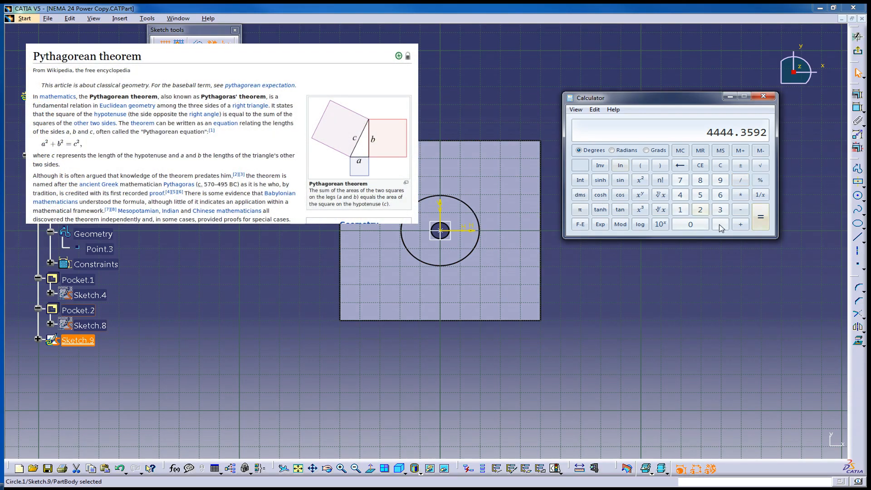
{"action": "left_click", "coordinate": [760, 166]}
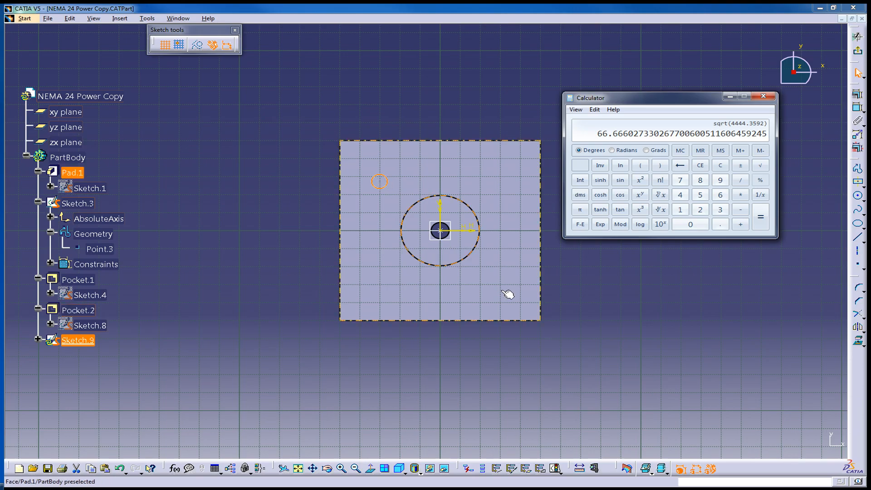
{"action": "left_click", "coordinate": [438, 198]}
{"action": "left_click_drag", "start_coordinate": [680, 102], "coordinate": [699, 134]}
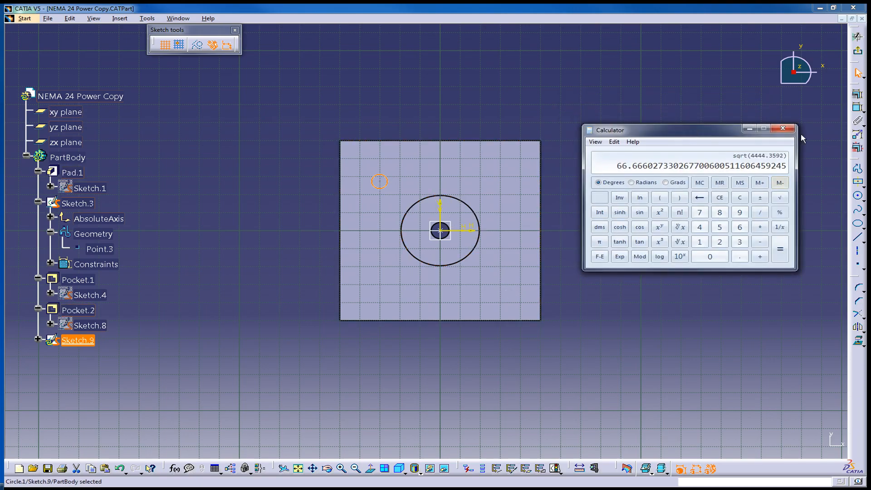
{"action": "left_click", "coordinate": [857, 109]}
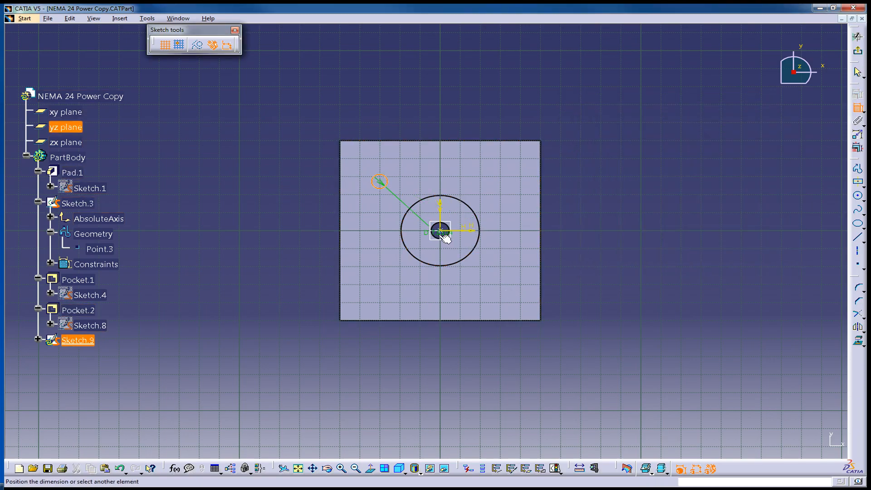
{"action": "key", "text": "Escape"}
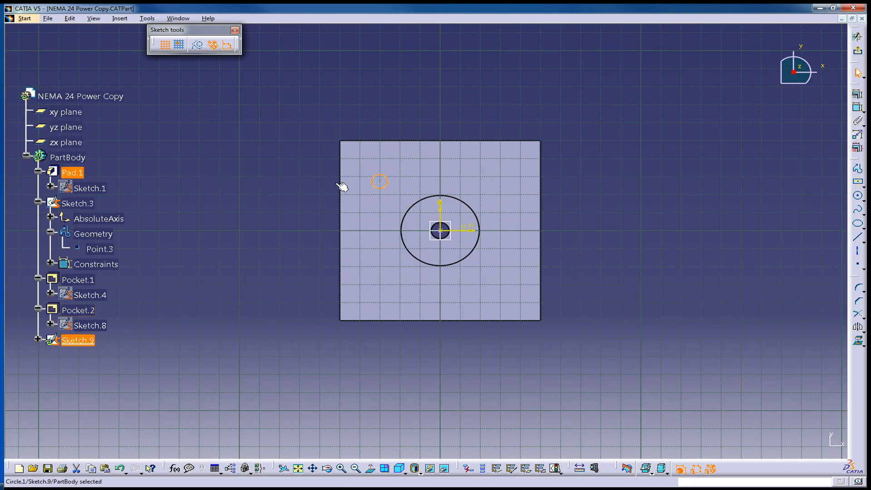
{"action": "left_click", "coordinate": [709, 180]}
Dimension the distance from the small circle's centre to the locating point, Point.3, as 33.3333 mm
{"action": "left_click", "coordinate": [859, 107]}
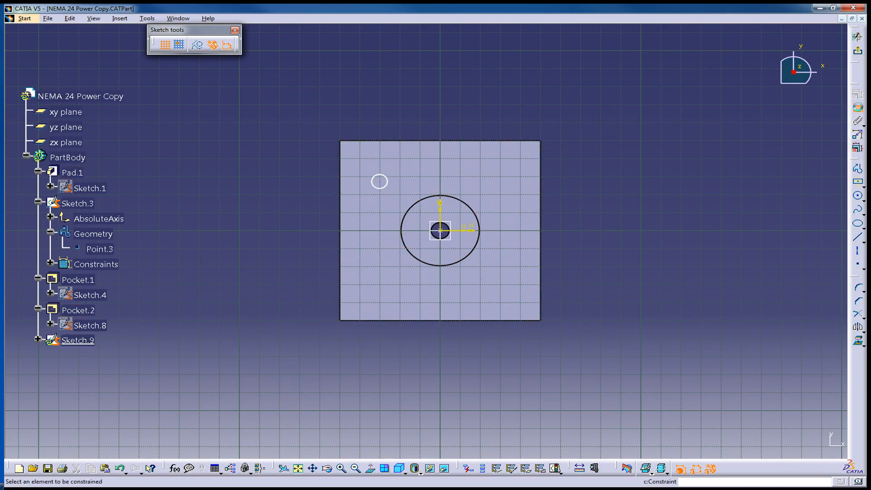
{"action": "left_click", "coordinate": [380, 182]}
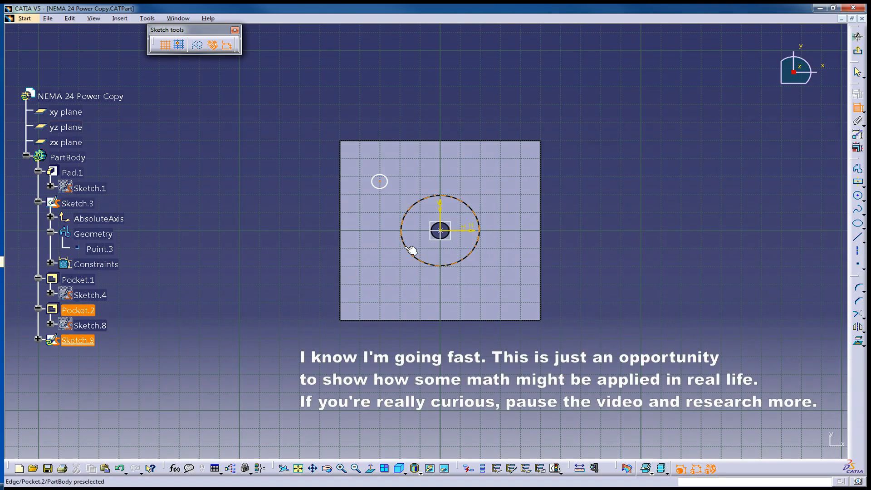
{"action": "mouse_move", "coordinate": [295, 228]}
{"action": "middle_mouse_down"}
{"action": "mouse_move", "coordinate": [286, 226]}
{"action": "mouse_move", "coordinate": [353, 267]}
{"action": "mouse_move", "coordinate": [395, 259]}
{"action": "mouse_move", "coordinate": [363, 247]}
{"action": "middle_mouse_up"}
{"action": "left_click", "coordinate": [99, 250]}
{"action": "left_click", "coordinate": [589, 137]}
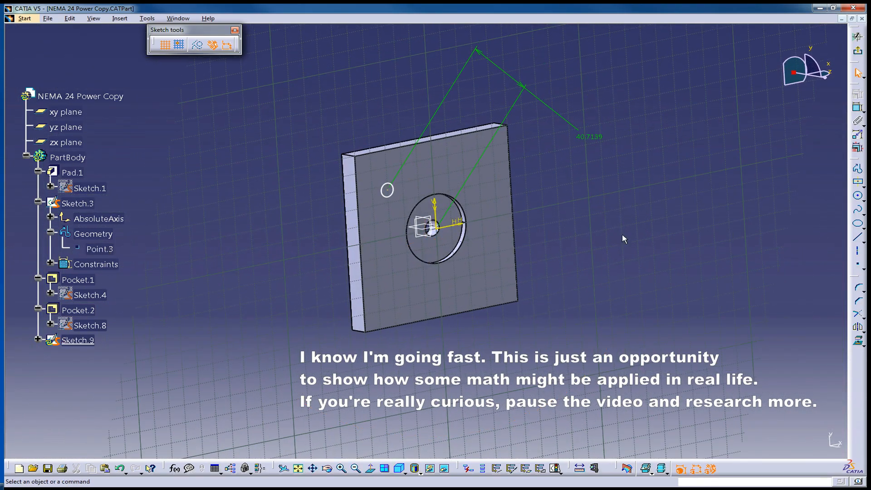
{"action": "double_click", "coordinate": [601, 143]}
{"action": "type", "text": "33.3333"}
{"action": "left_click", "coordinate": [590, 139]}
{"action": "middle_click_drag", "start_coordinate": [592, 123], "coordinate": [617, 143]}
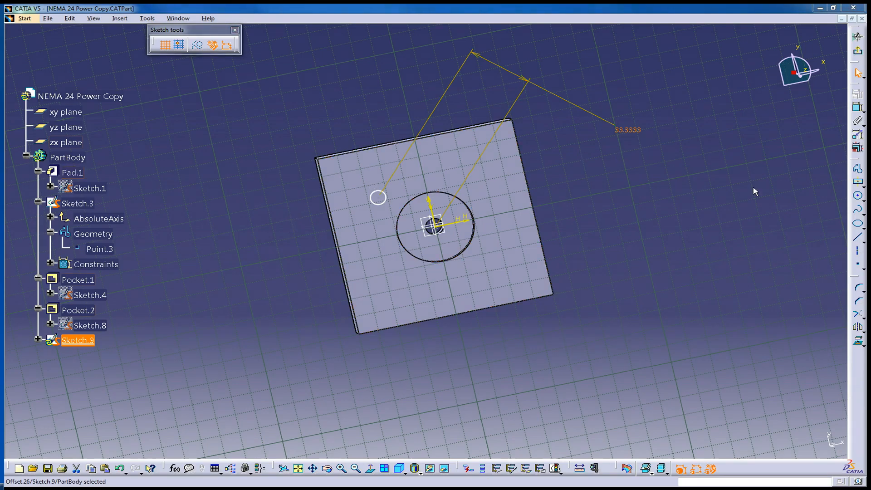
{"action": "left_click", "coordinate": [749, 210]}
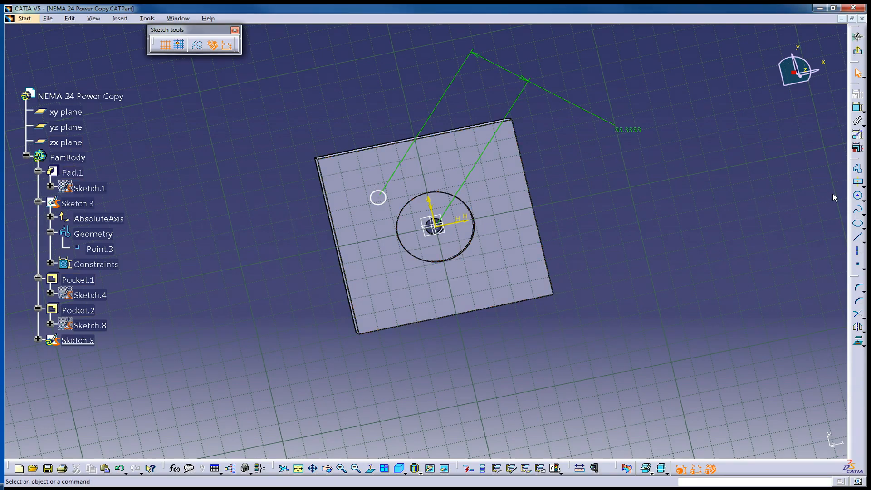
Draw a centered rectangle about 67 mm high around the small circle, centred on the plate's middle hole
{"action": "left_click", "coordinate": [859, 183]}
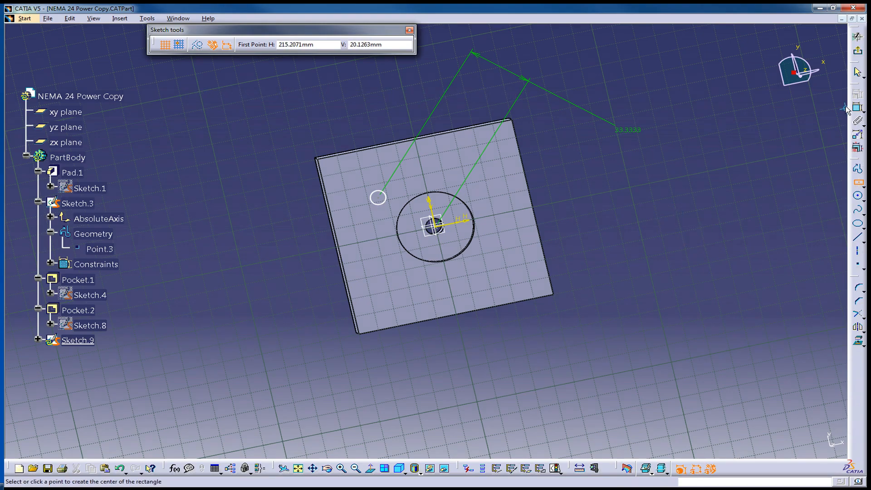
{"action": "left_click", "coordinate": [370, 470]}
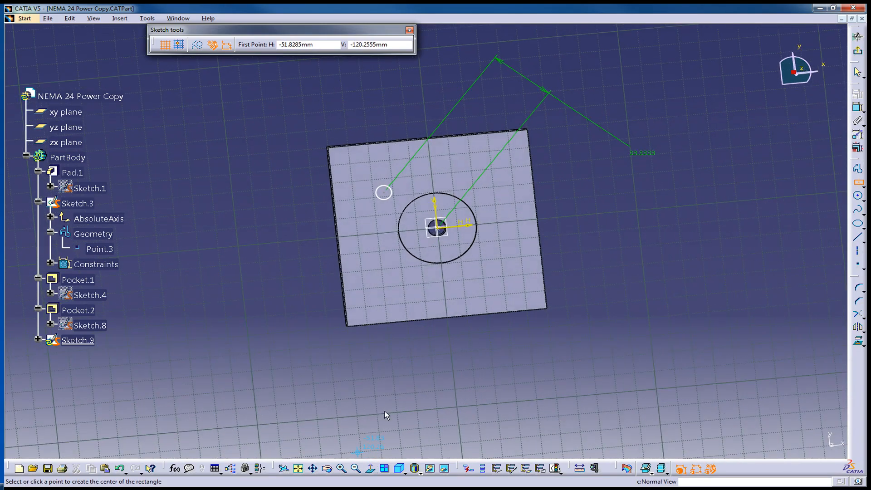
{"action": "left_click", "coordinate": [439, 229]}
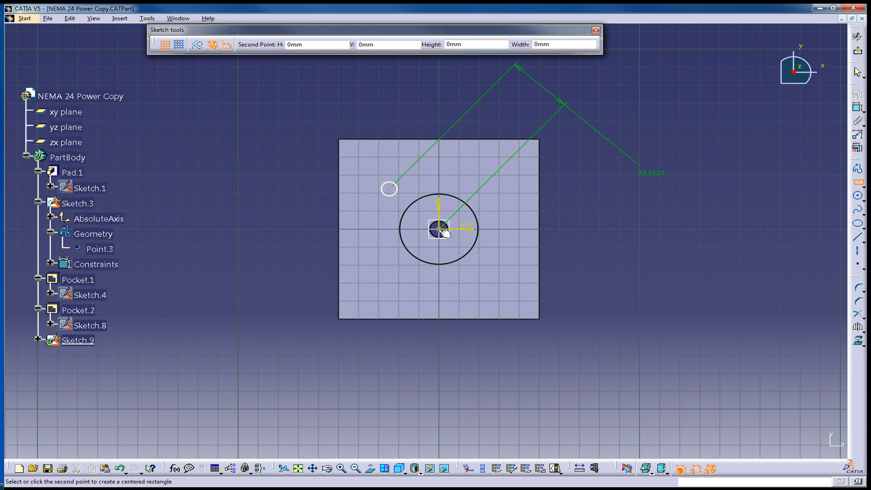
{"action": "left_click", "coordinate": [523, 291]}
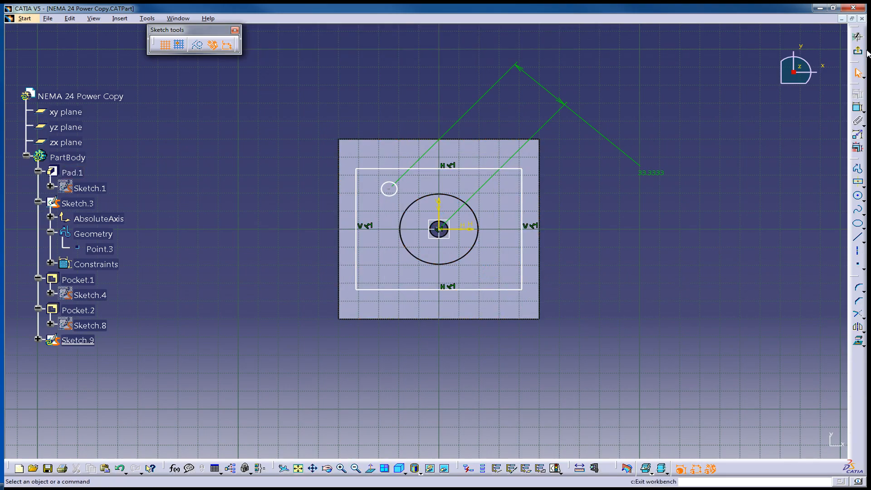
Dimension the height of the centered rectangle around the middle hole as 47.14 mm
{"action": "left_click", "coordinate": [521, 273]}
{"action": "left_click", "coordinate": [614, 233]}
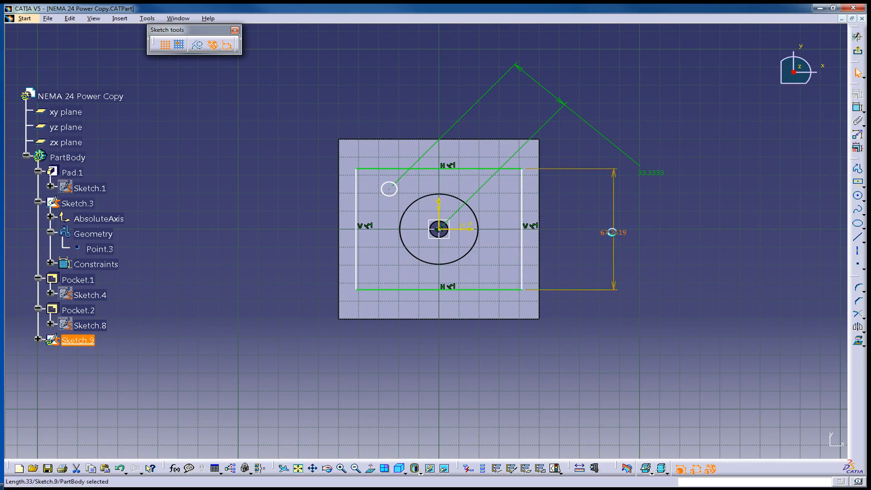
{"action": "double_click", "coordinate": [613, 233]}
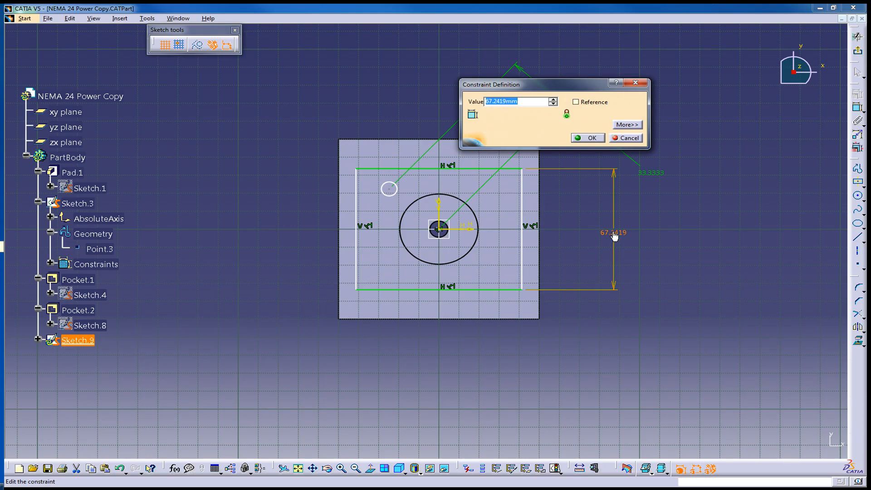
{"action": "type", "text": "47.14"}
{"action": "key", "text": "Return"}
Dimension the width of the centered rectangle as 47.14 mm
{"action": "left_click", "coordinate": [857, 108]}
{"action": "left_click", "coordinate": [509, 187]}
{"action": "left_click", "coordinate": [271, 101]}
{"action": "double_click", "coordinate": [273, 101]}
{"action": "type", "text": "47"}
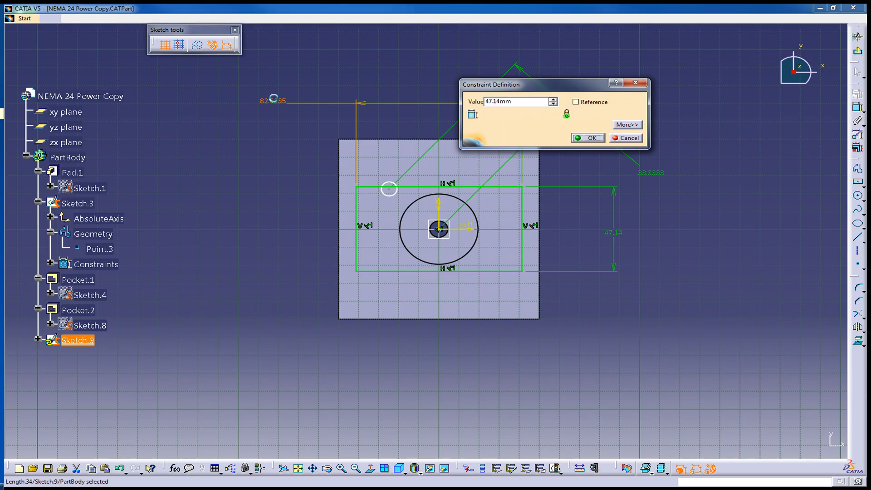
{"action": "key", "text": "Return"}
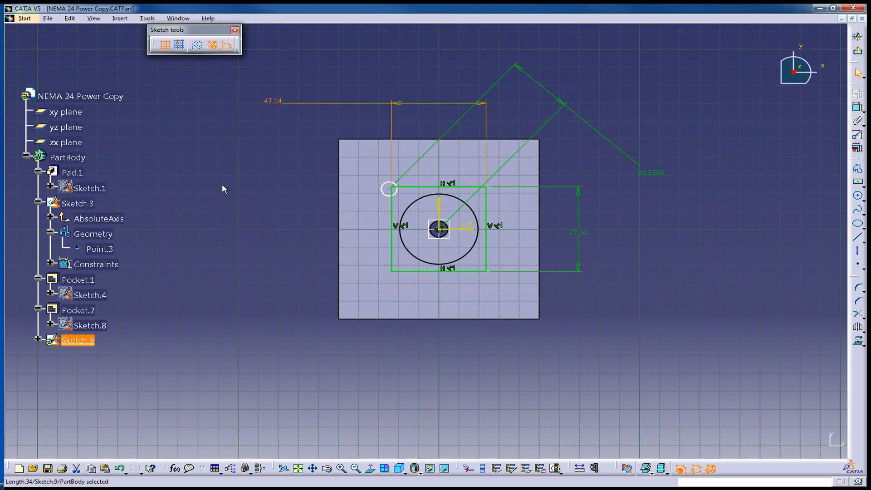
Convert the four sides of the 47.14 mm square to construction geometry
{"action": "middle_click_drag", "start_coordinate": [252, 182], "coordinate": [256, 143], "text": "ctrl"}
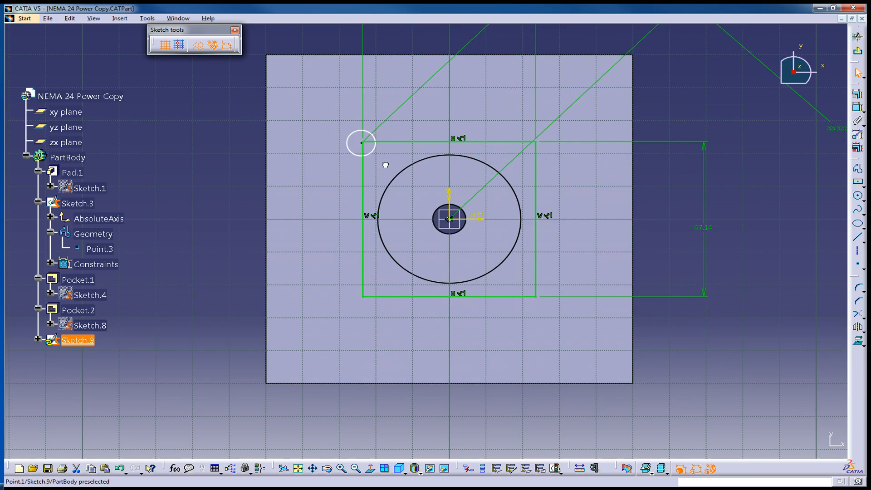
{"action": "left_click", "coordinate": [363, 185]}
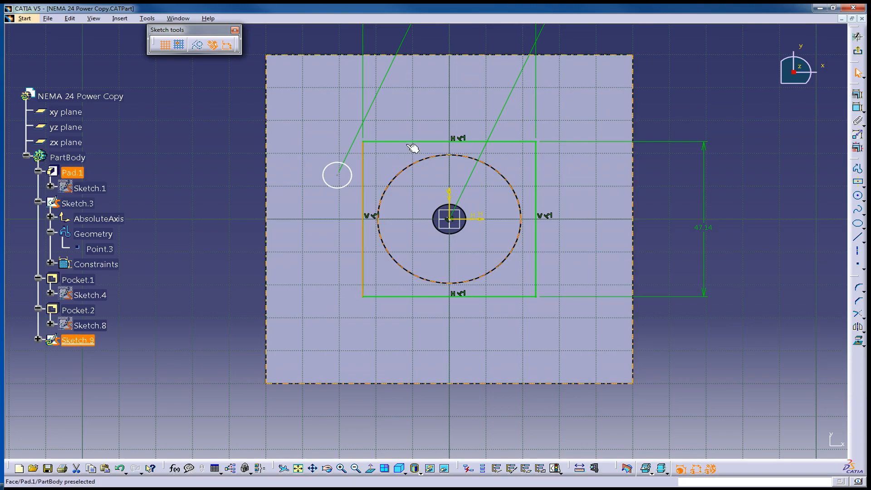
{"action": "left_click", "coordinate": [411, 144], "text": "ctrl"}
{"action": "left_click", "coordinate": [536, 184], "text": "ctrl"}
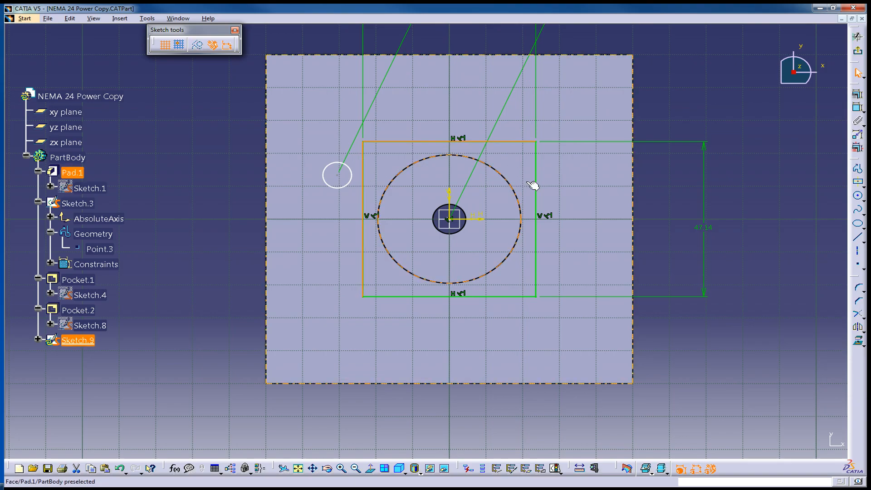
{"action": "left_click", "coordinate": [503, 297], "text": "ctrl"}
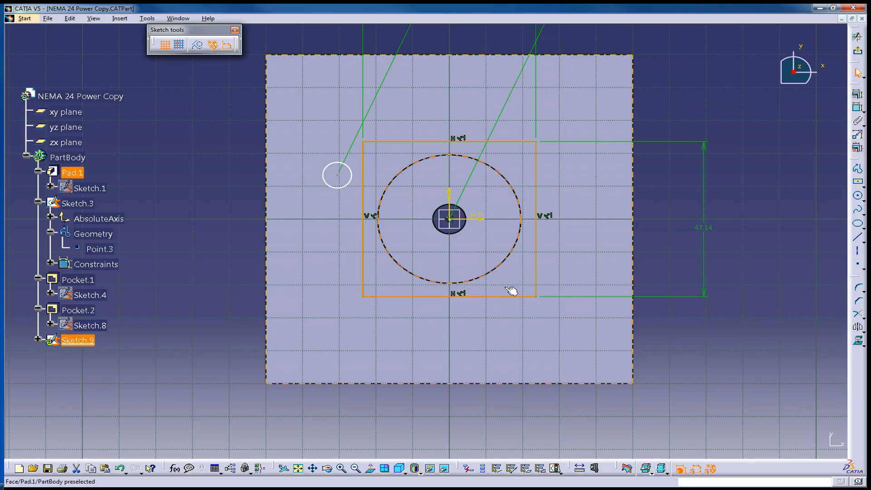
{"action": "left_click", "coordinate": [197, 44]}
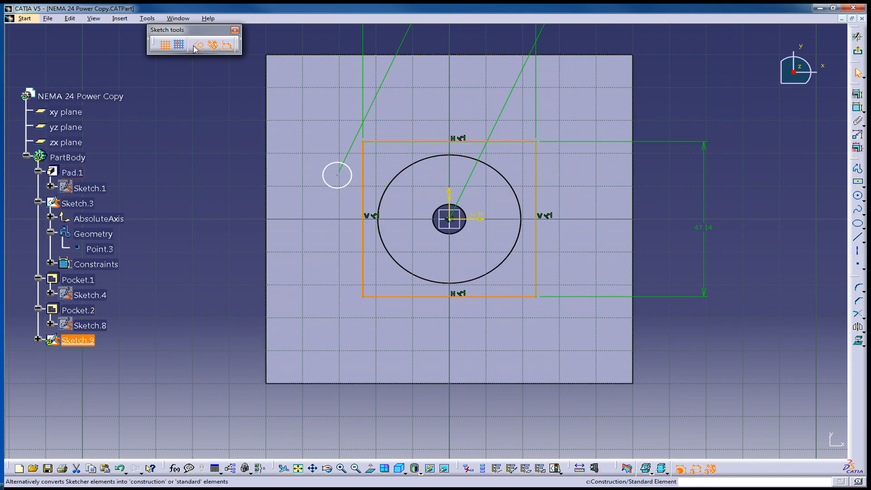
{"action": "left_click", "coordinate": [197, 119]}
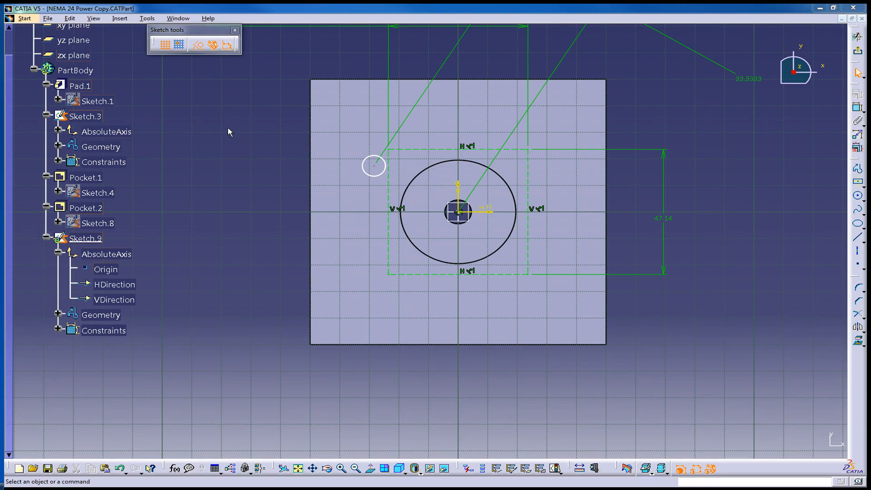
Project the locating point of Sketch.3 into the bolt-hole sketch
{"action": "left_click", "coordinate": [858, 240]}
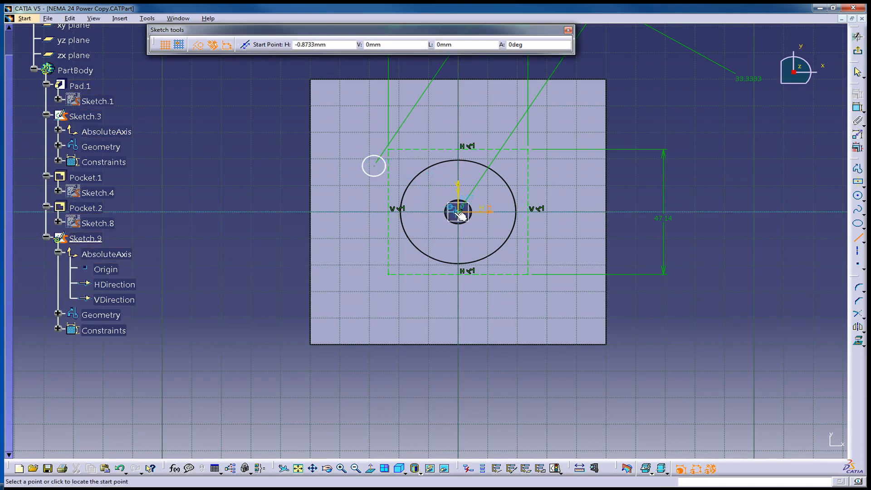
{"action": "key", "text": "Escape"}
{"action": "mouse_move", "coordinate": [435, 155]}
{"action": "middle_mouse_down"}
{"action": "mouse_move", "coordinate": [522, 237]}
{"action": "mouse_move", "coordinate": [478, 237]}
{"action": "mouse_move", "coordinate": [499, 227]}
{"action": "middle_mouse_up"}
{"action": "left_click", "coordinate": [85, 117]}
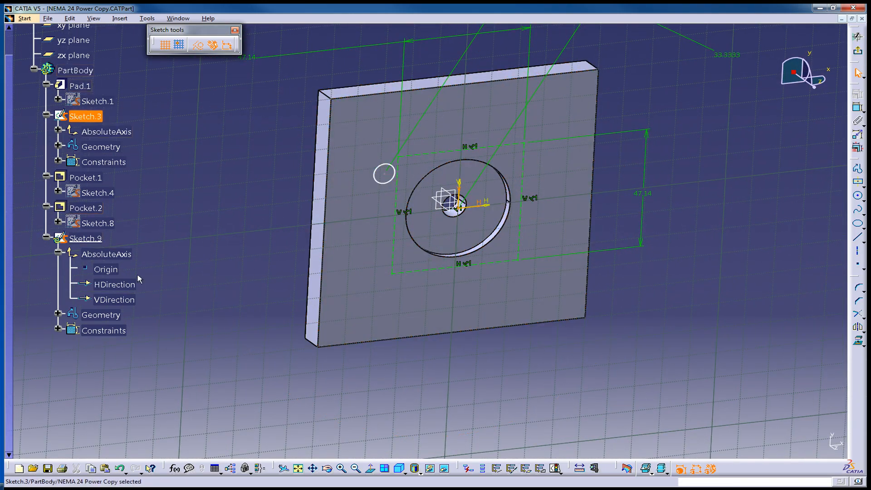
{"action": "left_click", "coordinate": [858, 341]}
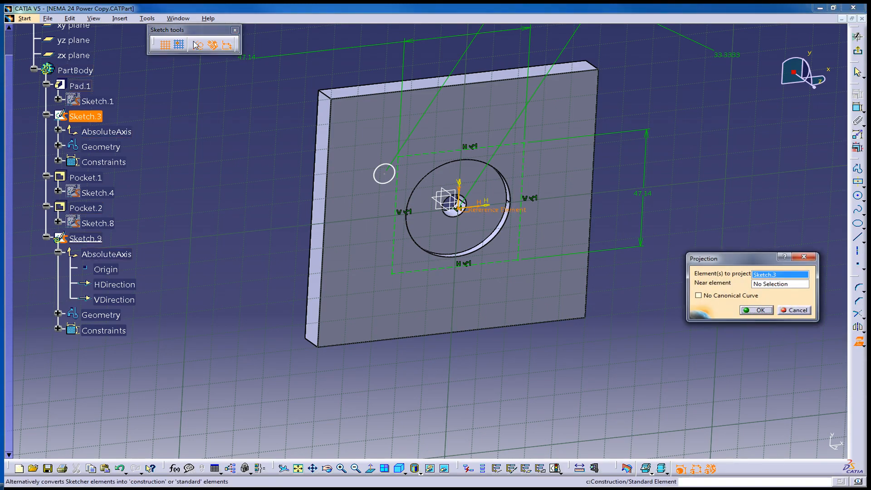
{"action": "left_click", "coordinate": [757, 311]}
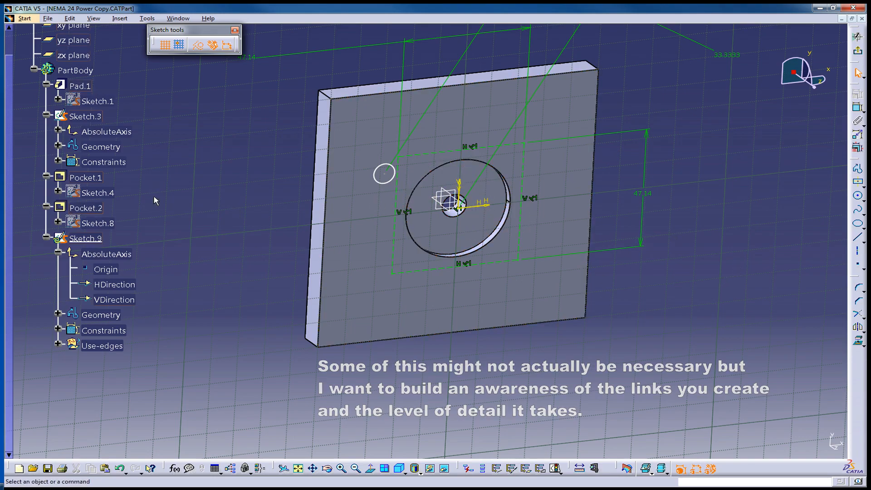
Hide the absolute axes of Sketch.3 and Sketch.9, plus the Origin, HDirection and VDirection of Sketch.9
{"action": "right_click", "coordinate": [119, 133]}
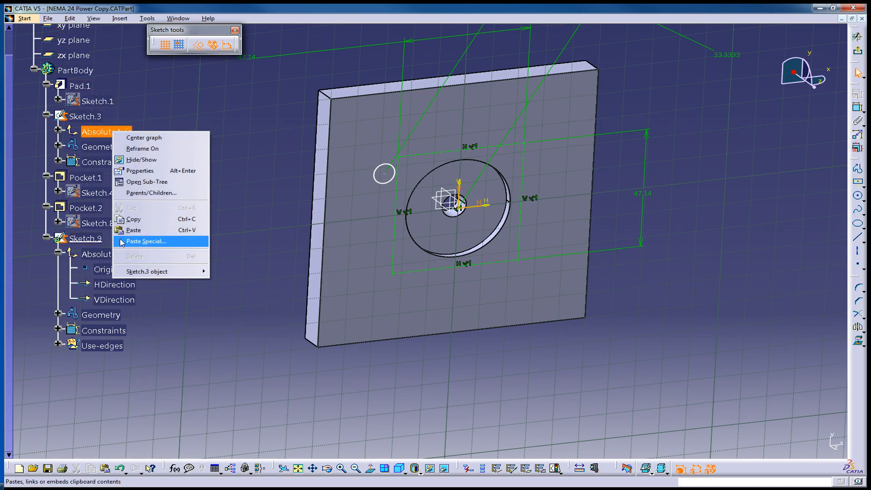
{"action": "left_click", "coordinate": [142, 160]}
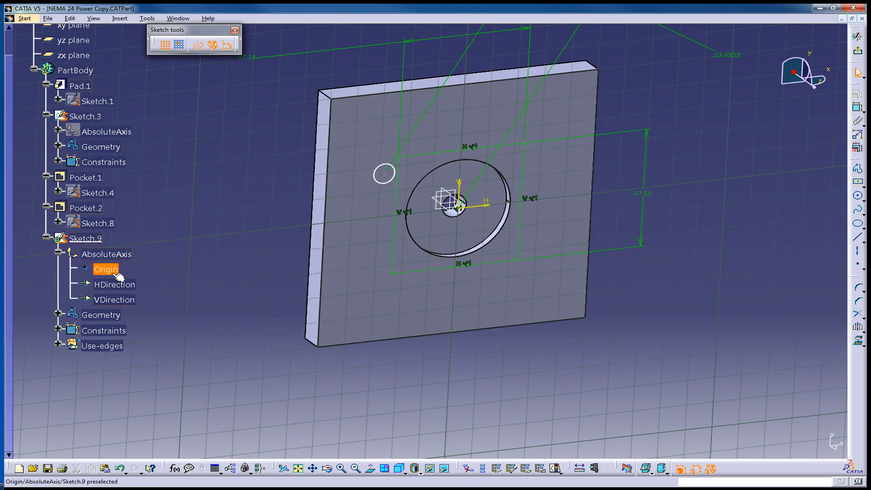
{"action": "right_click", "coordinate": [107, 253]}
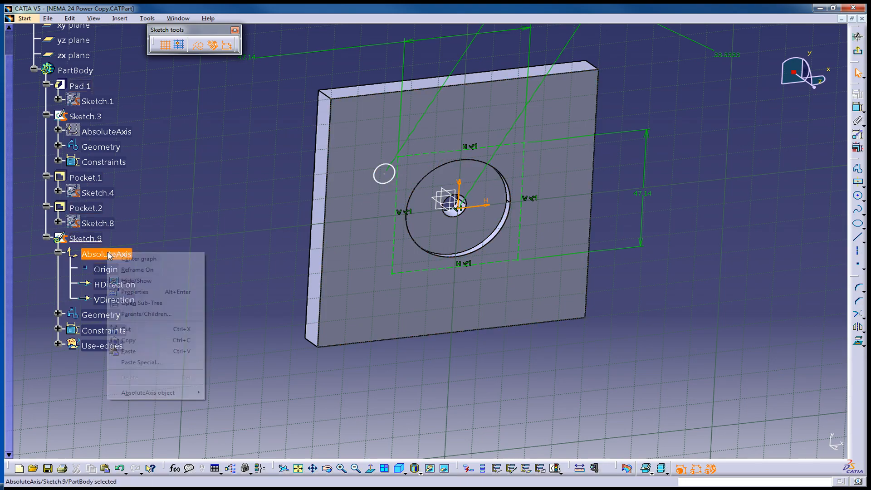
{"action": "left_click", "coordinate": [151, 285]}
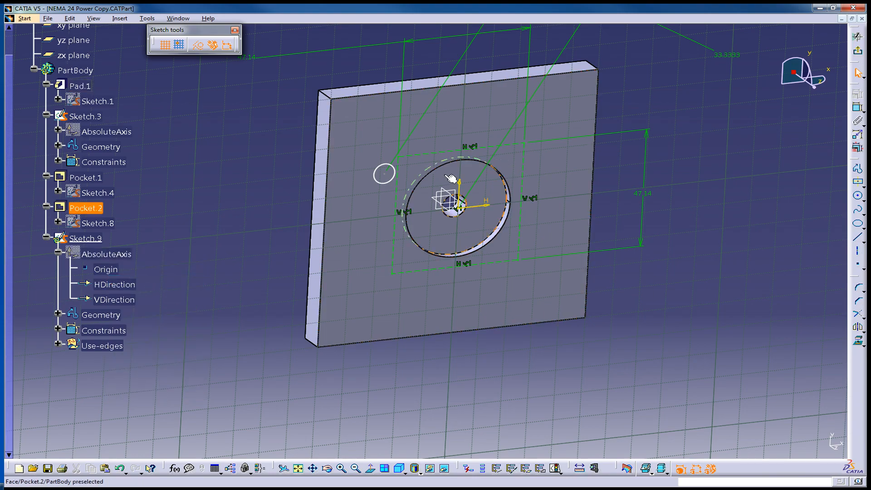
{"action": "left_click", "coordinate": [106, 269]}
{"action": "left_click", "coordinate": [114, 300], "text": "shift"}
{"action": "right_click", "coordinate": [113, 300]}
{"action": "left_click", "coordinate": [171, 333]}
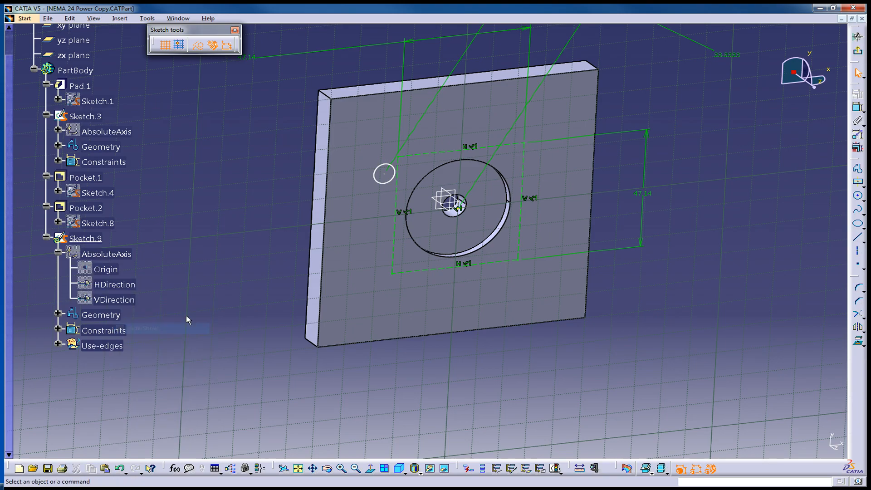
Draw a construction line from the small circle's centre to the locating point in the middle hole and exit the sketch
{"action": "middle_click", "coordinate": [447, 207]}
{"action": "middle_click_drag", "start_coordinate": [447, 207], "coordinate": [521, 136]}
{"action": "middle_click_drag", "start_coordinate": [486, 262], "coordinate": [506, 329]}
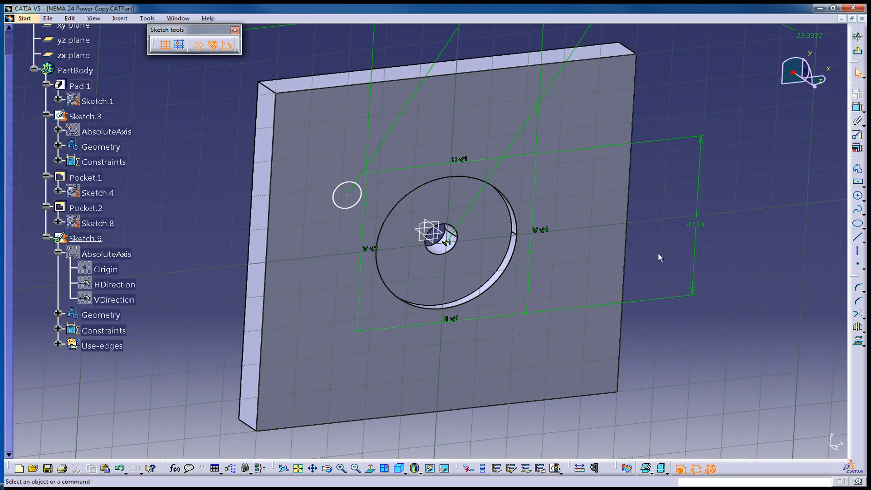
{"action": "left_click", "coordinate": [858, 237]}
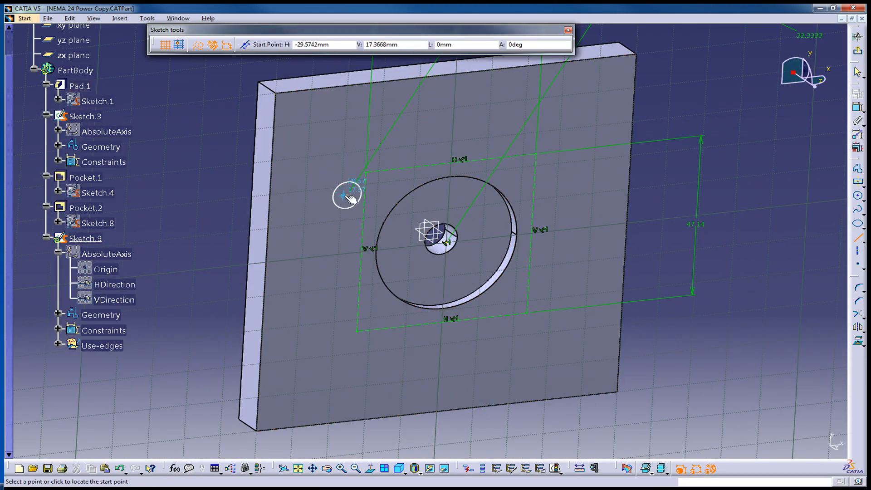
{"action": "left_click", "coordinate": [346, 195]}
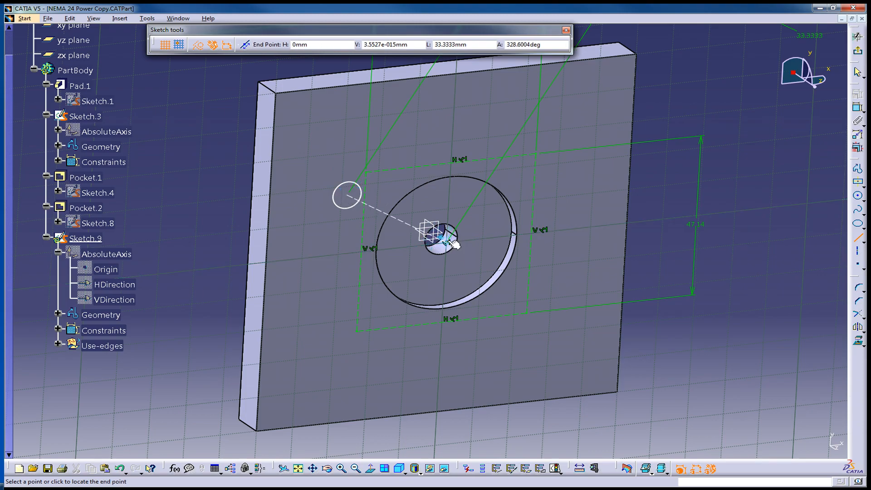
{"action": "left_click", "coordinate": [450, 243]}
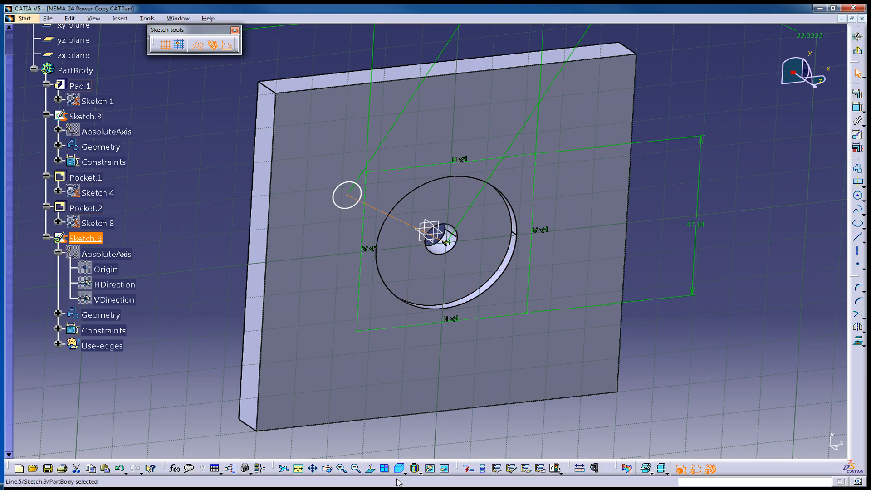
{"action": "left_click", "coordinate": [370, 469]}
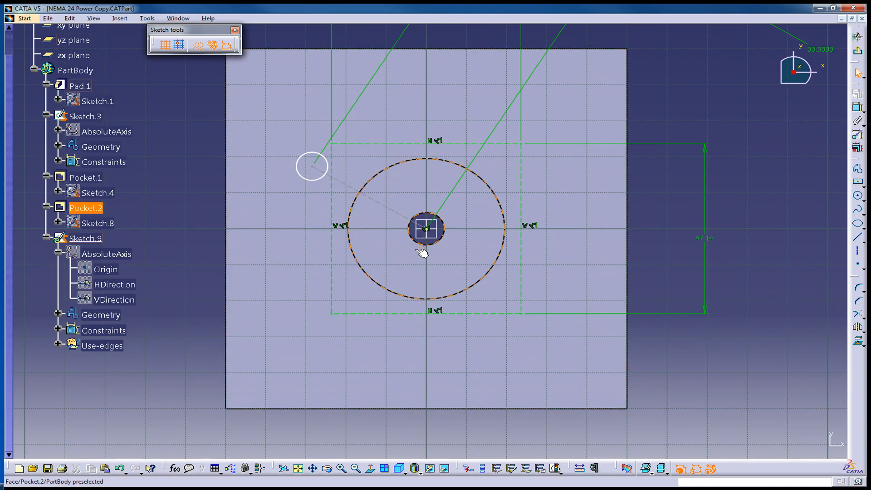
{"action": "left_click", "coordinate": [859, 55]}
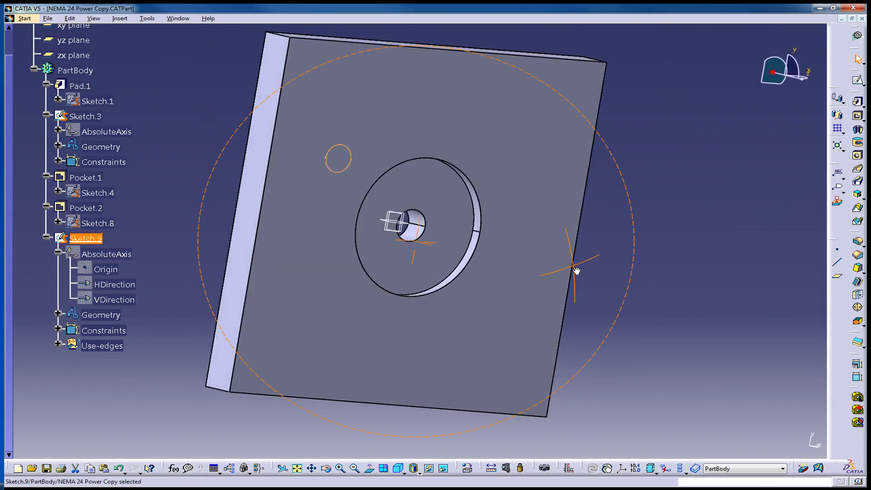
Start a Point-Direction reference line in the part, using the locating point of Sketch.3 as its point
{"action": "middle_click_drag", "start_coordinate": [577, 271], "coordinate": [515, 208]}
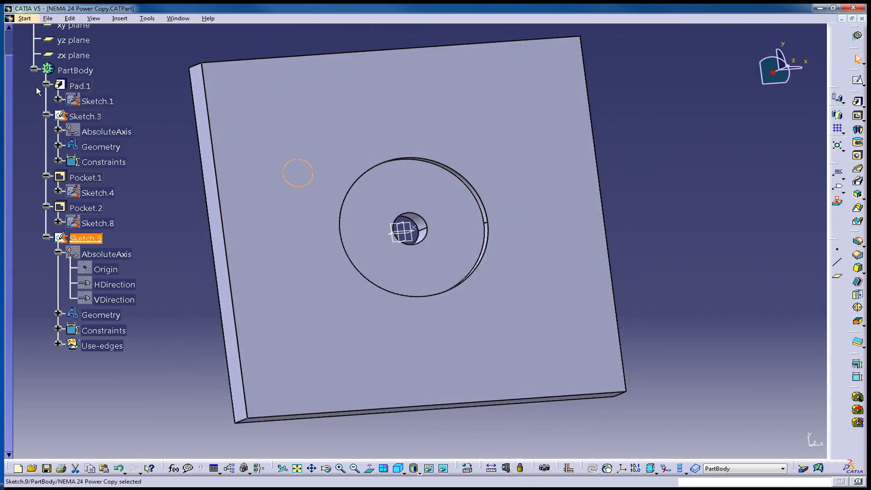
{"action": "left_click", "coordinate": [164, 257]}
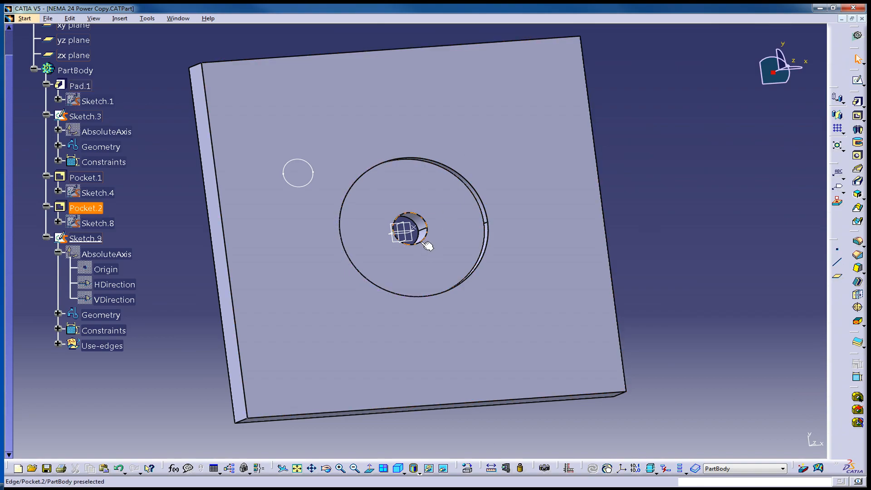
{"action": "middle_click_drag", "start_coordinate": [435, 189], "coordinate": [416, 263]}
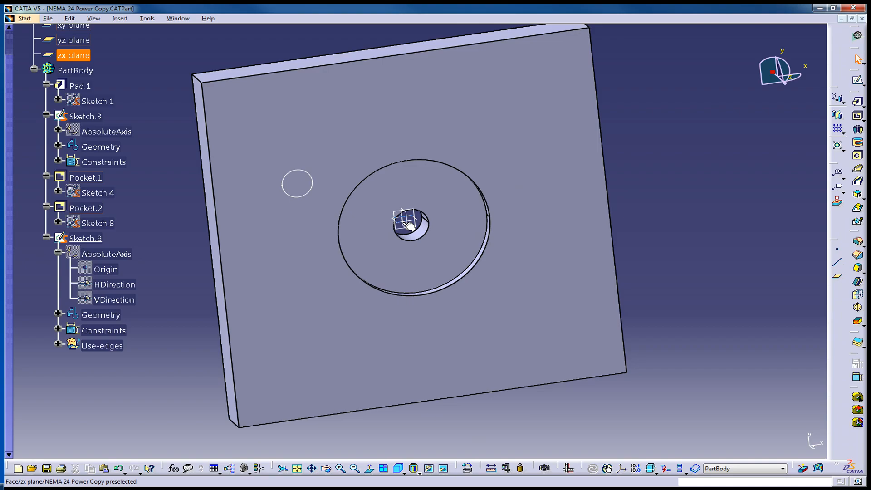
{"action": "middle_click_drag", "start_coordinate": [431, 263], "coordinate": [516, 227]}
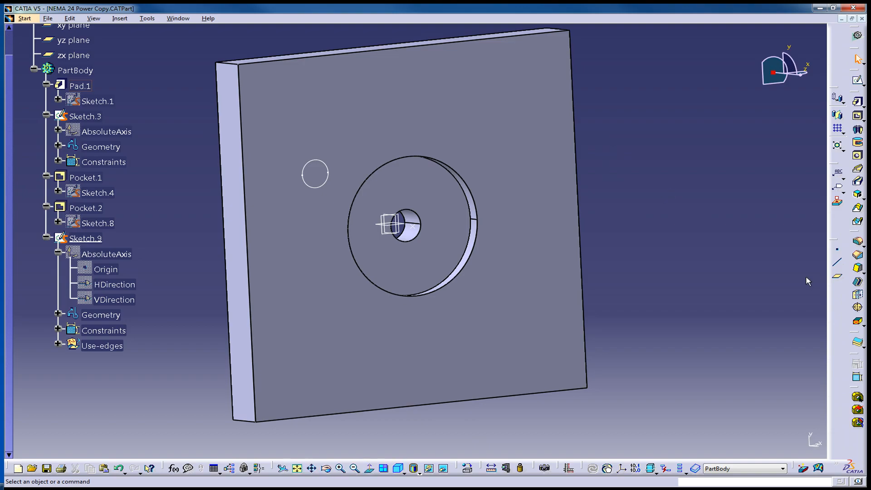
{"action": "left_click", "coordinate": [839, 266]}
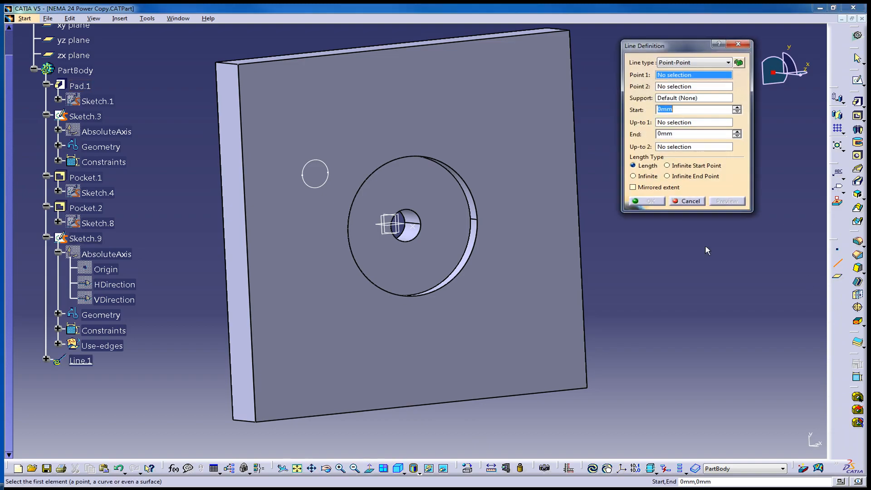
{"action": "left_click", "coordinate": [414, 226]}
{"action": "left_click_drag", "start_coordinate": [654, 48], "coordinate": [642, 91]}
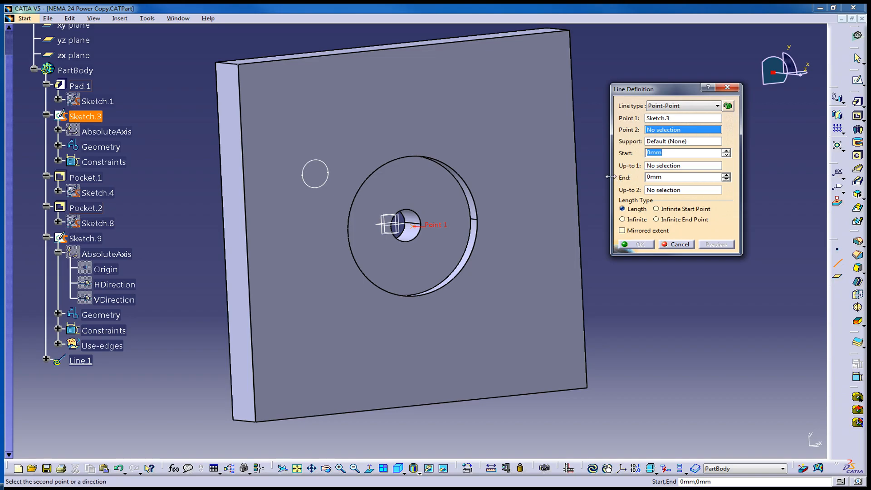
{"action": "left_click", "coordinate": [660, 107]}
{"action": "left_click", "coordinate": [672, 117]}
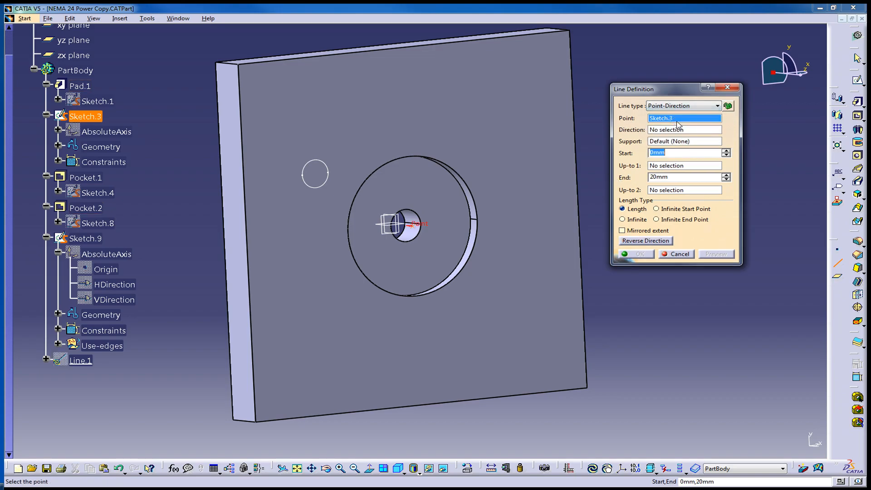
Set the vertical edge of the plate's front face nearest the small circle as the reference line's direction
{"action": "left_click", "coordinate": [666, 130]}
{"action": "middle_click_drag", "start_coordinate": [523, 253], "coordinate": [476, 286]}
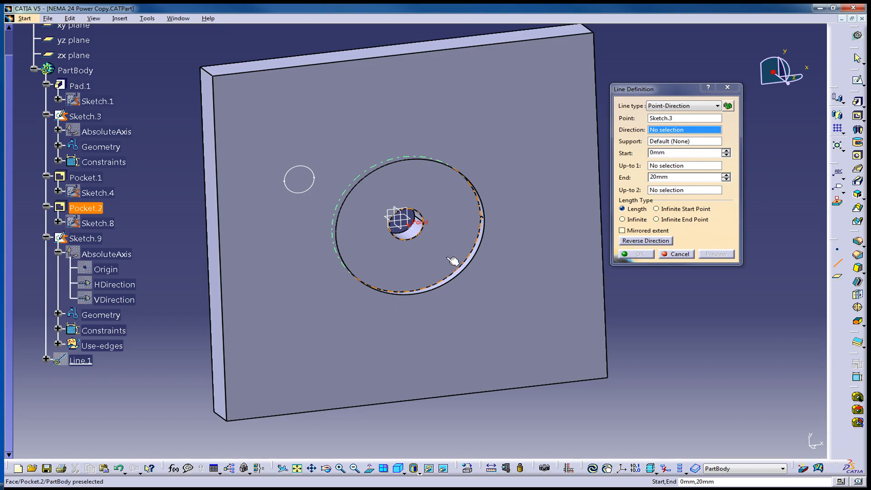
{"action": "middle_click_drag", "start_coordinate": [442, 268], "coordinate": [399, 260]}
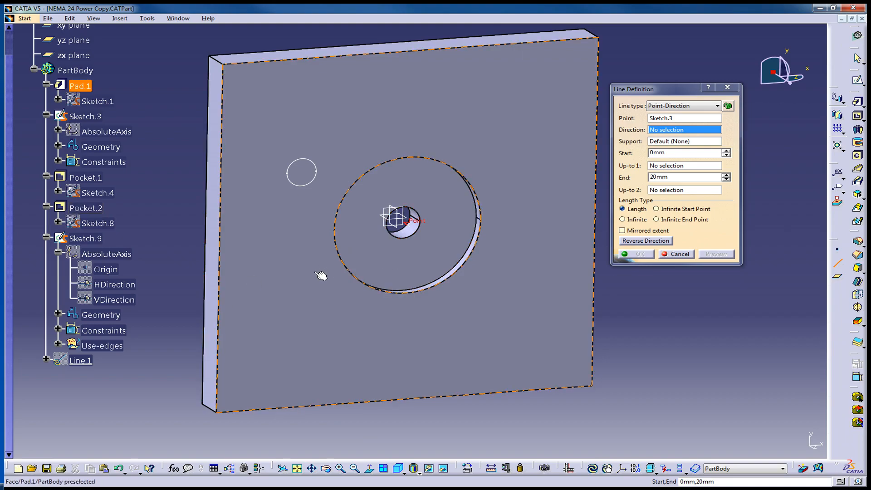
{"action": "left_click", "coordinate": [219, 258]}
{"action": "middle_click_drag", "start_coordinate": [485, 269], "coordinate": [390, 229]}
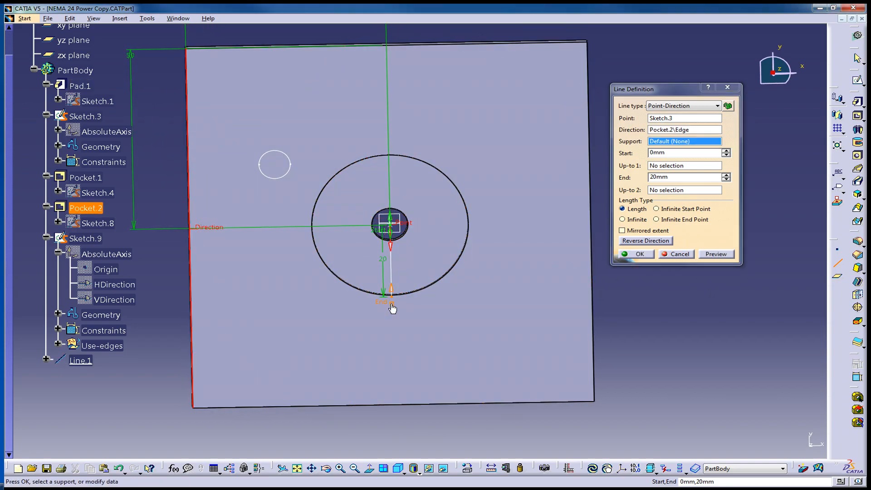
Extend the reference line's end to -55 mm, beyond the plate's upper edge, and create the line
{"action": "left_click_drag", "start_coordinate": [392, 290], "coordinate": [385, 33]}
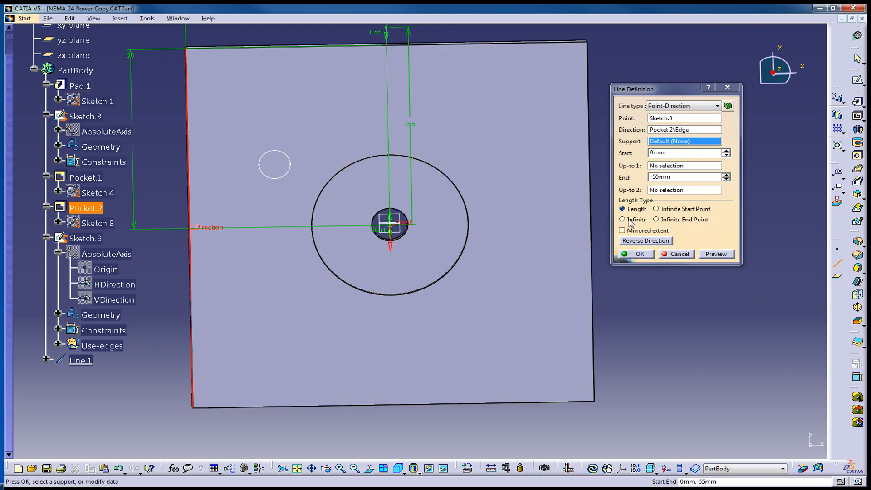
{"action": "left_click_drag", "start_coordinate": [679, 177], "coordinate": [630, 173]}
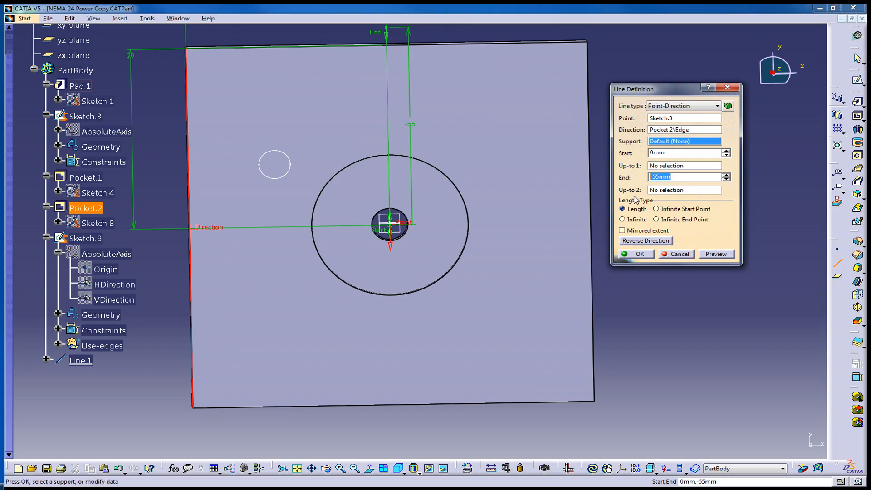
{"action": "left_click", "coordinate": [641, 256]}
{"action": "middle_click_drag", "start_coordinate": [660, 250], "coordinate": [736, 254]}
{"action": "middle_click_drag", "start_coordinate": [383, 268], "coordinate": [436, 252]}
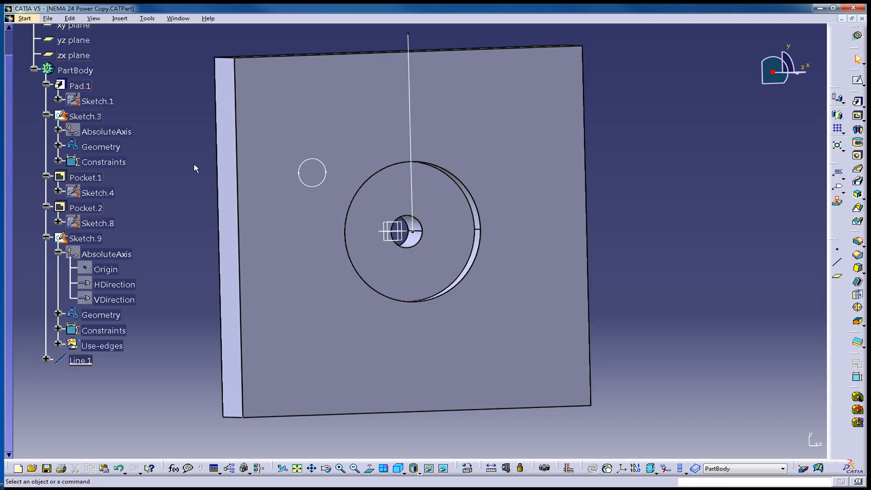
Insert a new geometrical set with the default name under the NEMA 24 Power Copy part
{"action": "left_click", "coordinate": [121, 20]}
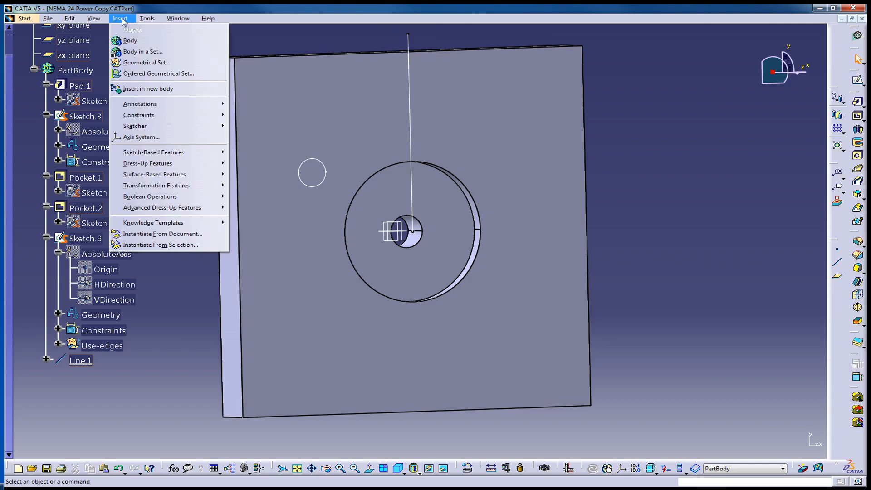
{"action": "left_click", "coordinate": [144, 63]}
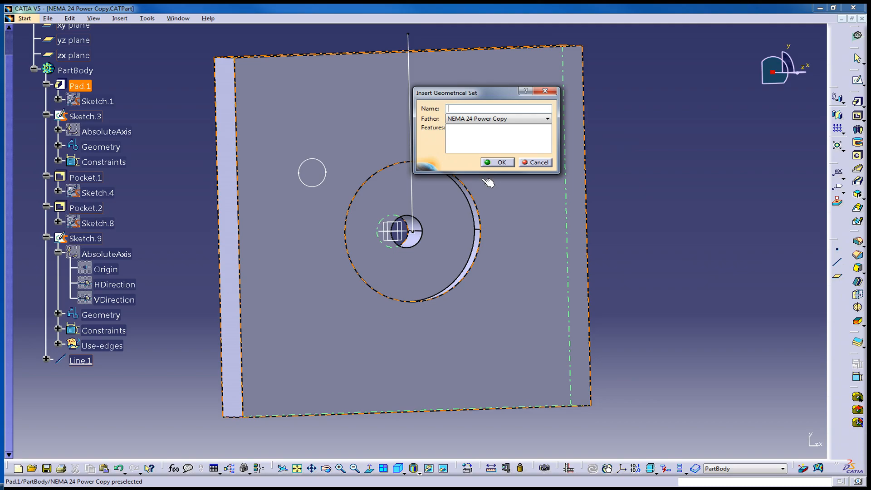
{"action": "key", "text": "Return"}
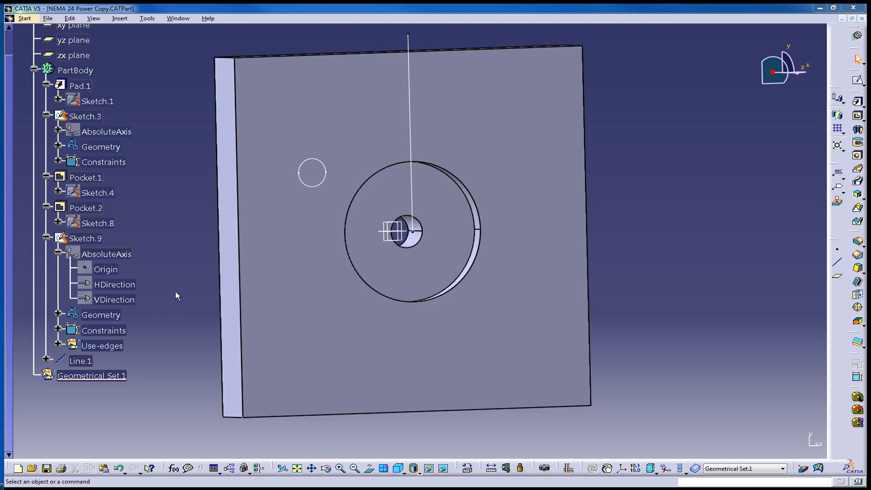
Try to cut Sketch.3 out of the PartBody, dismiss the update diagnosis and undo the cut
{"action": "left_click", "coordinate": [90, 119]}
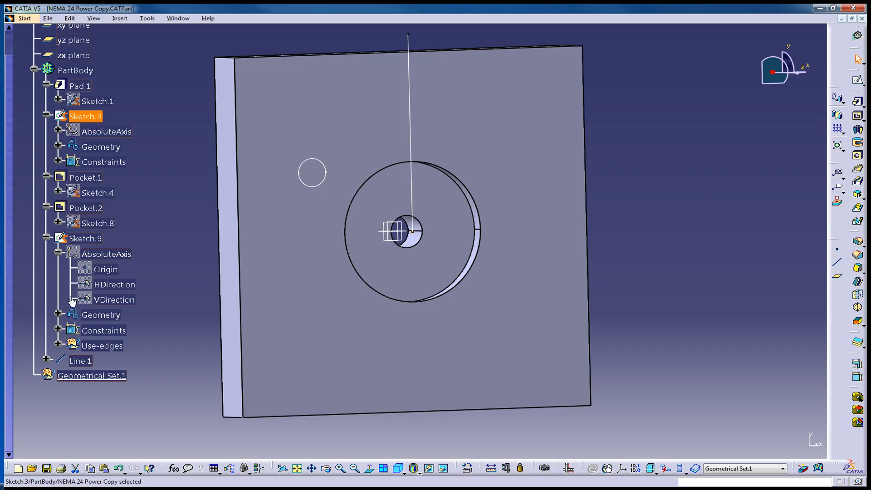
{"action": "right_click", "coordinate": [93, 117]}
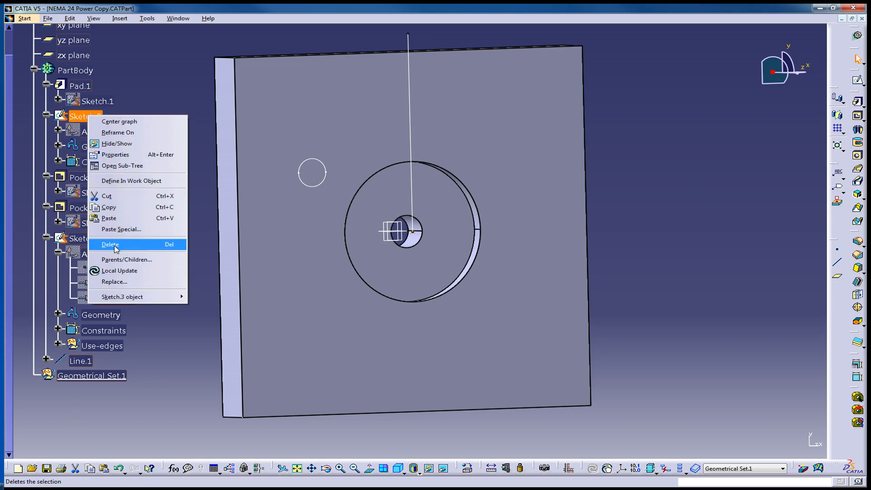
{"action": "left_click", "coordinate": [109, 196]}
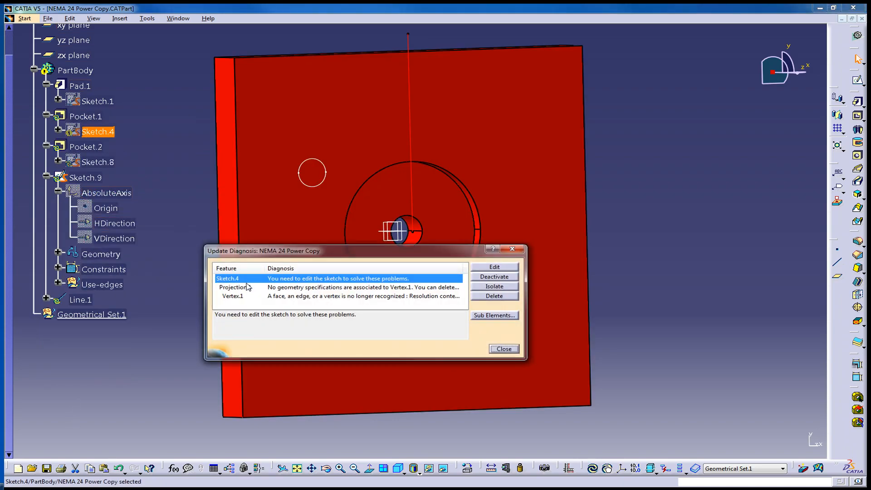
{"action": "left_click", "coordinate": [508, 351]}
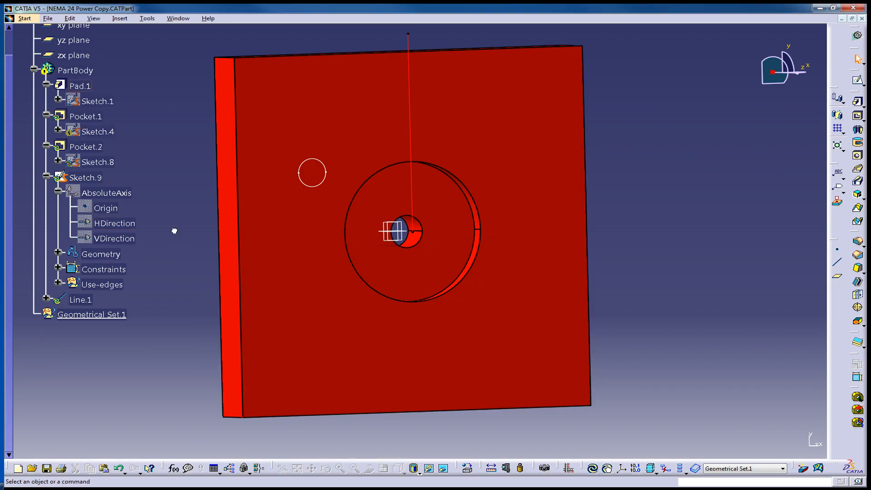
{"action": "key", "text": "ctrl+z"}
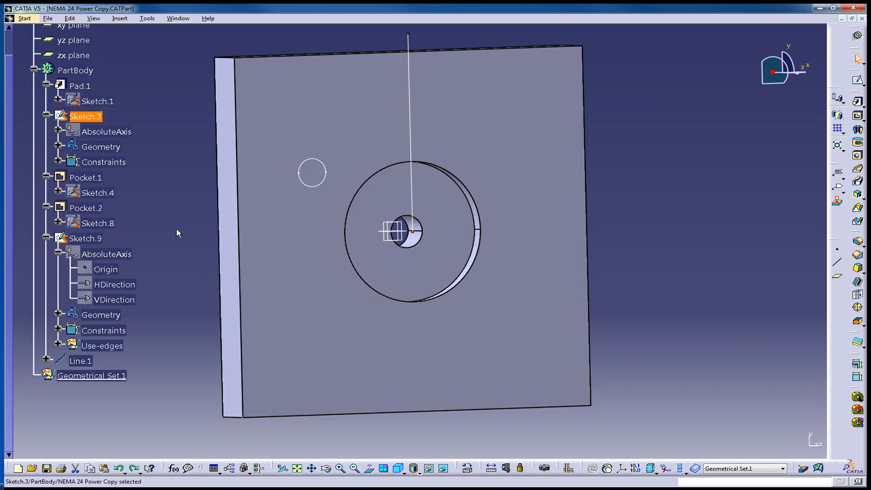
Reorder Sketch.3 so that it sits inside Geometrical Set.1
{"action": "right_click", "coordinate": [90, 118]}
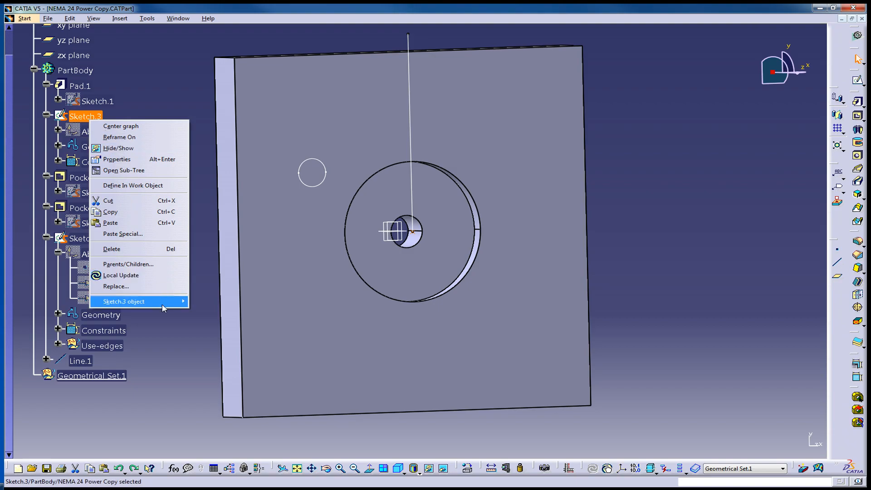
{"action": "mouse_move", "coordinate": [165, 305]}
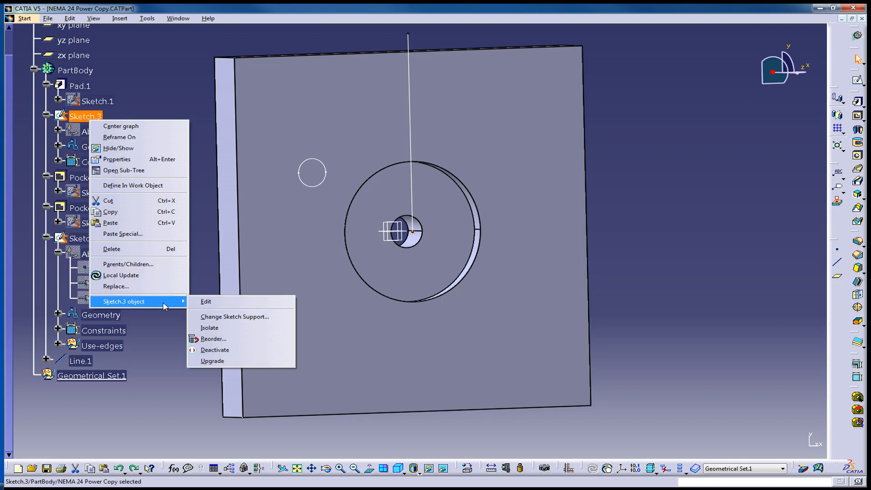
{"action": "left_click", "coordinate": [213, 339]}
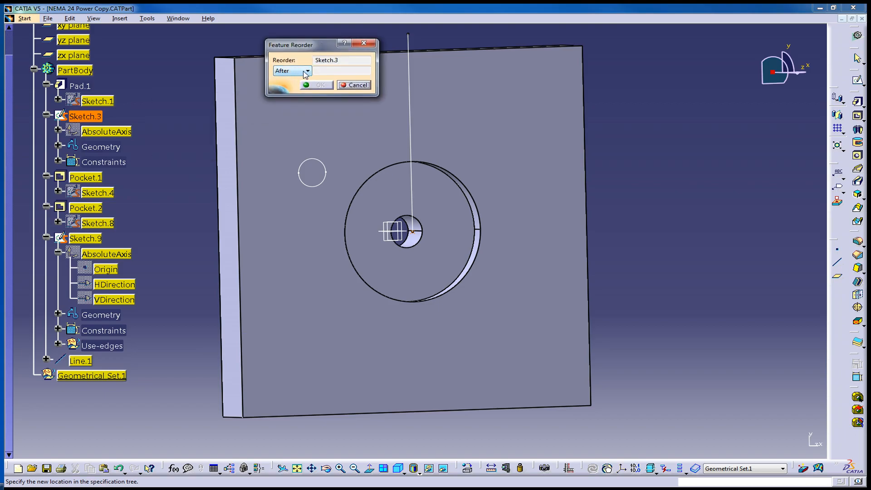
{"action": "left_click", "coordinate": [303, 73]}
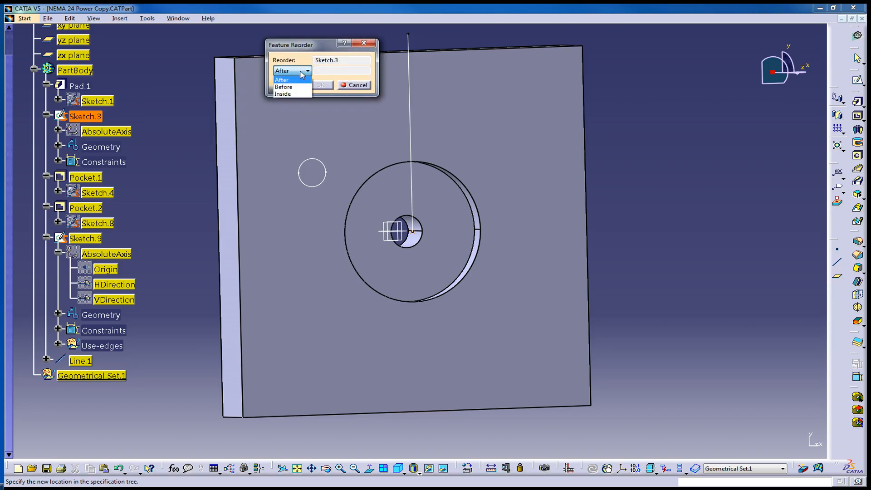
{"action": "left_click", "coordinate": [282, 94]}
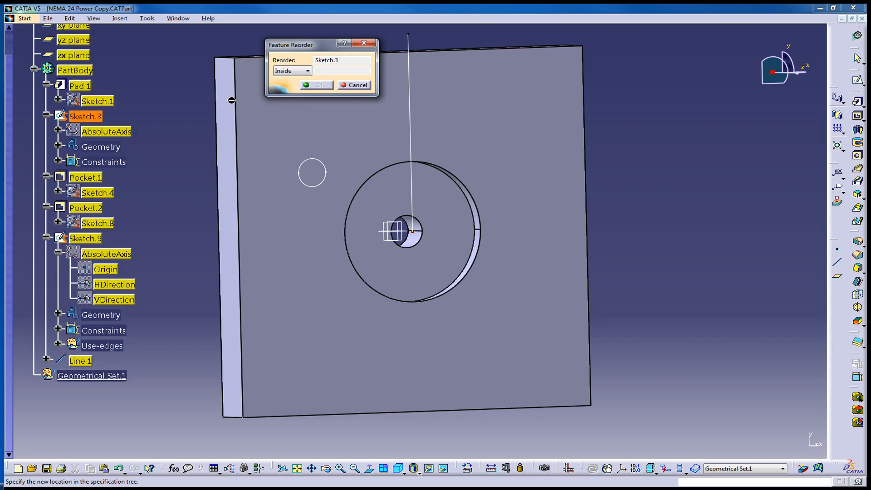
{"action": "left_click", "coordinate": [119, 379]}
{"action": "left_click", "coordinate": [318, 85]}
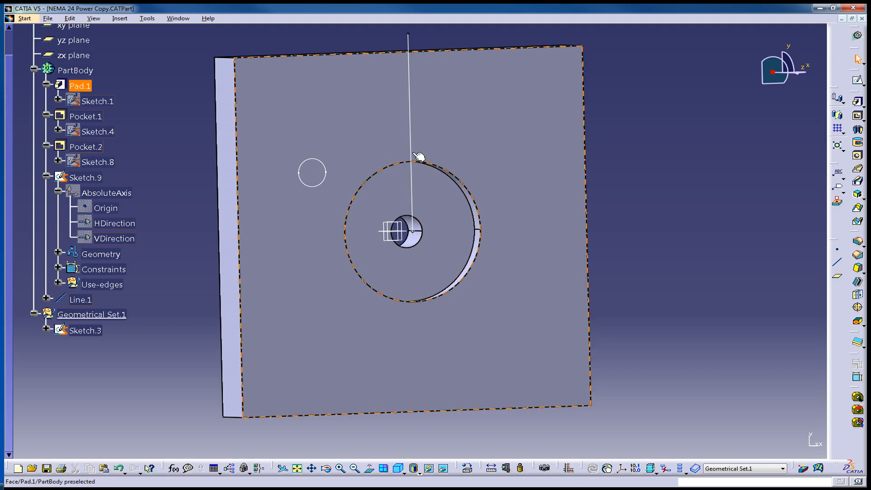
Reorder the reference line Line.1 so that it sits inside Geometrical Set.1
{"action": "right_click", "coordinate": [96, 300]}
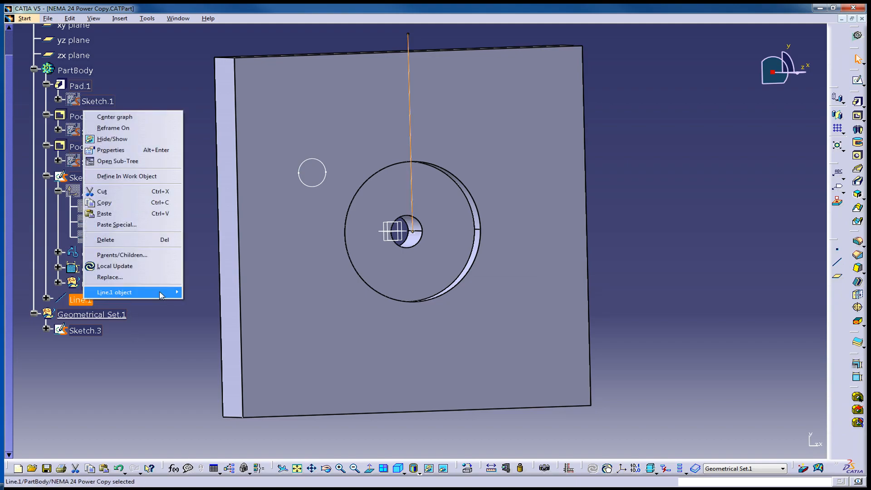
{"action": "mouse_move", "coordinate": [163, 293]}
{"action": "left_click", "coordinate": [237, 319]}
{"action": "left_click", "coordinate": [308, 71]}
{"action": "left_click", "coordinate": [283, 94]}
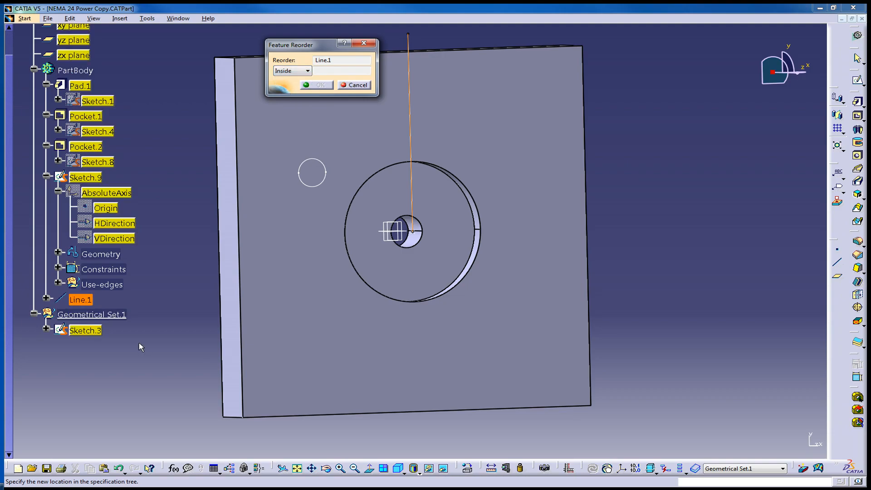
{"action": "left_click", "coordinate": [93, 313]}
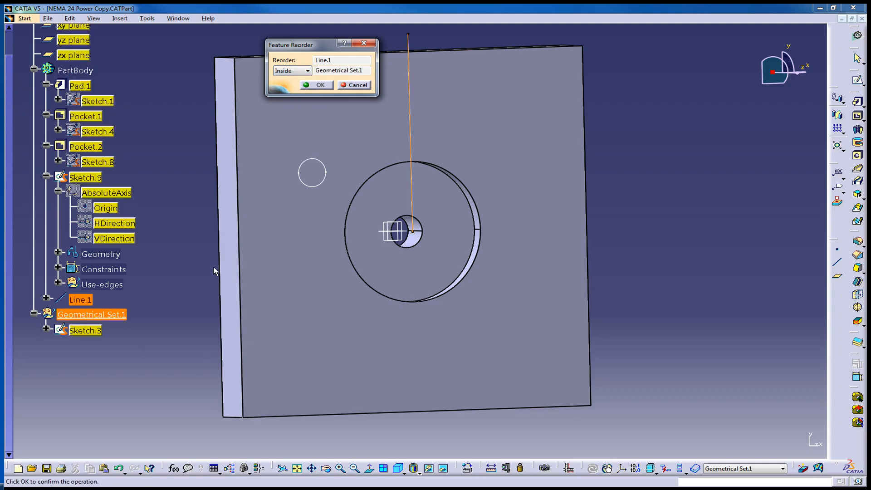
{"action": "left_click", "coordinate": [322, 87]}
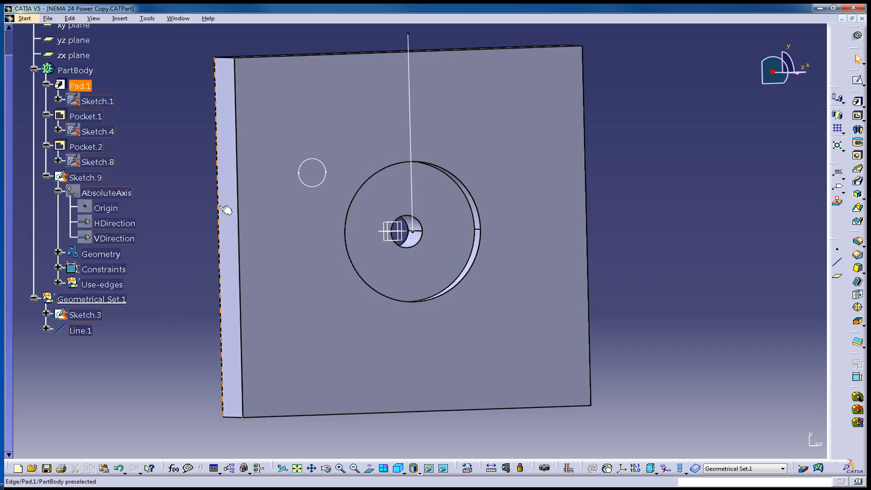
Change the graphic properties of Line.1 to dash-dot linetype 4 and a bright green colour
{"action": "right_click", "coordinate": [410, 97]}
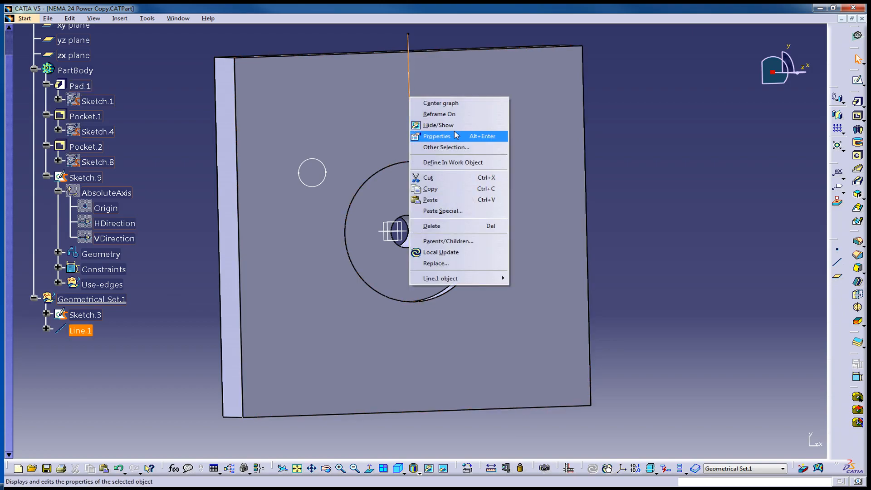
{"action": "left_click", "coordinate": [456, 136]}
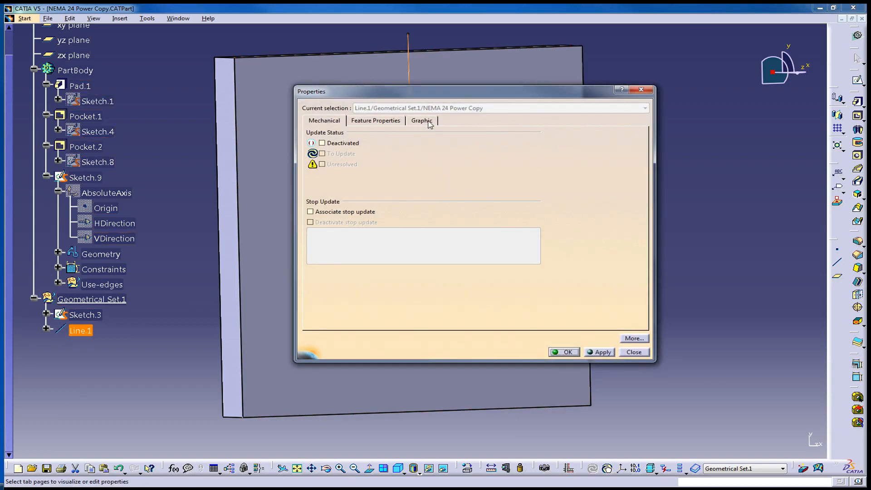
{"action": "left_click", "coordinate": [415, 124]}
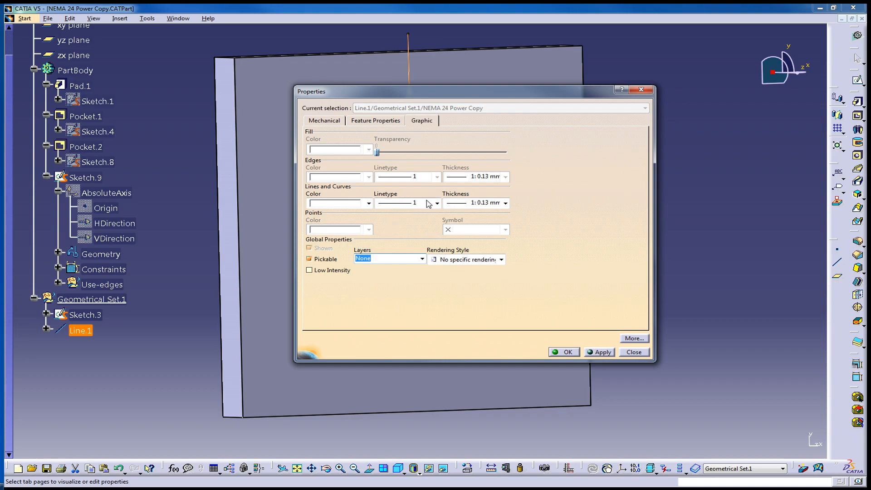
{"action": "left_click", "coordinate": [437, 203]}
{"action": "left_click", "coordinate": [417, 239]}
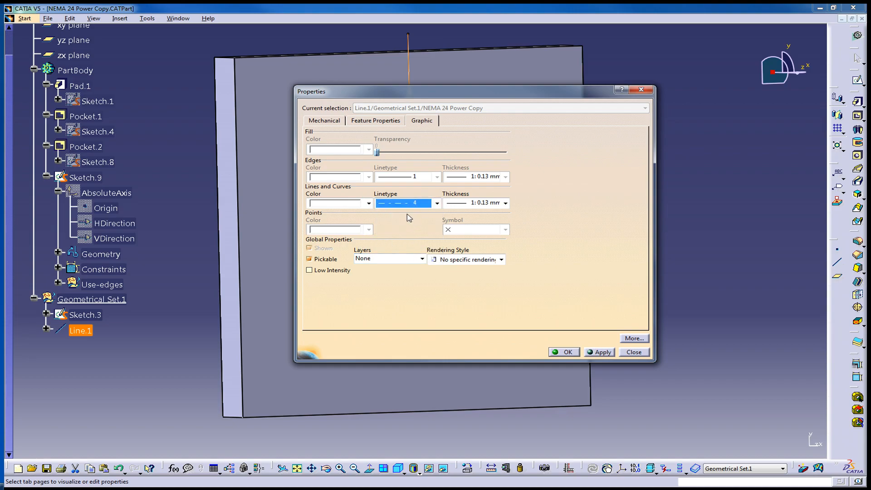
{"action": "left_click", "coordinate": [369, 203]}
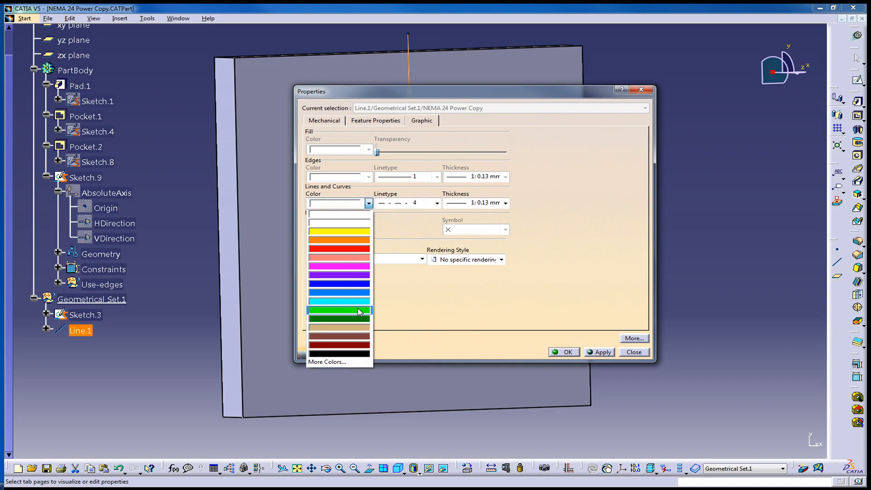
{"action": "left_click", "coordinate": [341, 310]}
{"action": "left_click", "coordinate": [564, 352]}
{"action": "left_click", "coordinate": [658, 211]}
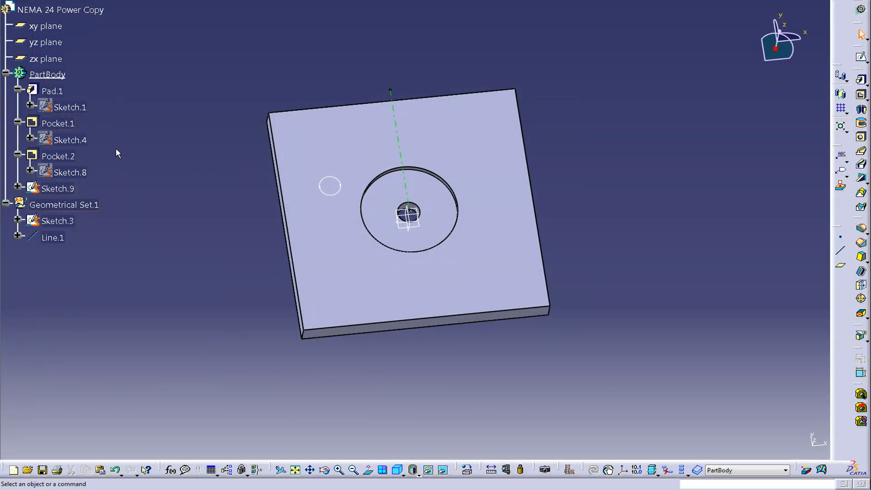
In Sketch.9, constrain the angle between the small circle's construction line and the green reference line to 45°
{"action": "double_click", "coordinate": [58, 187]}
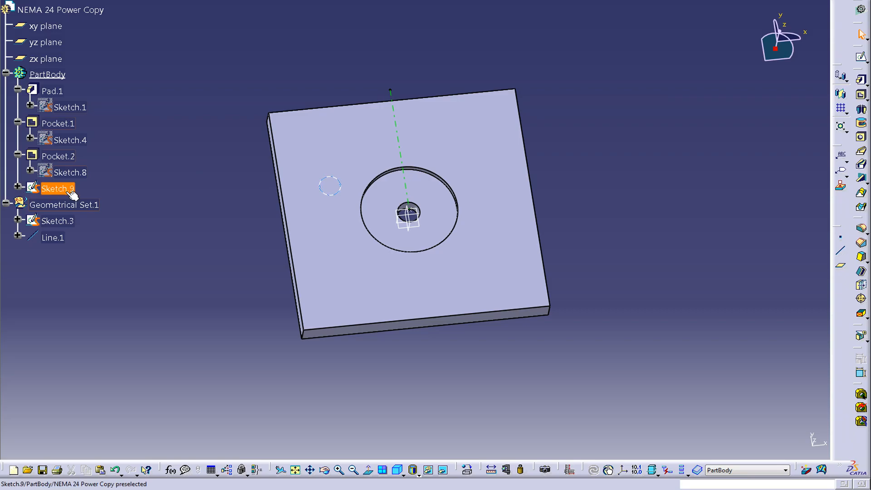
{"action": "mouse_move", "coordinate": [270, 143]}
{"action": "middle_mouse_down"}
{"action": "mouse_move", "coordinate": [292, 195]}
{"action": "mouse_move", "coordinate": [348, 114]}
{"action": "mouse_move", "coordinate": [395, 193]}
{"action": "mouse_move", "coordinate": [384, 196]}
{"action": "middle_mouse_up"}
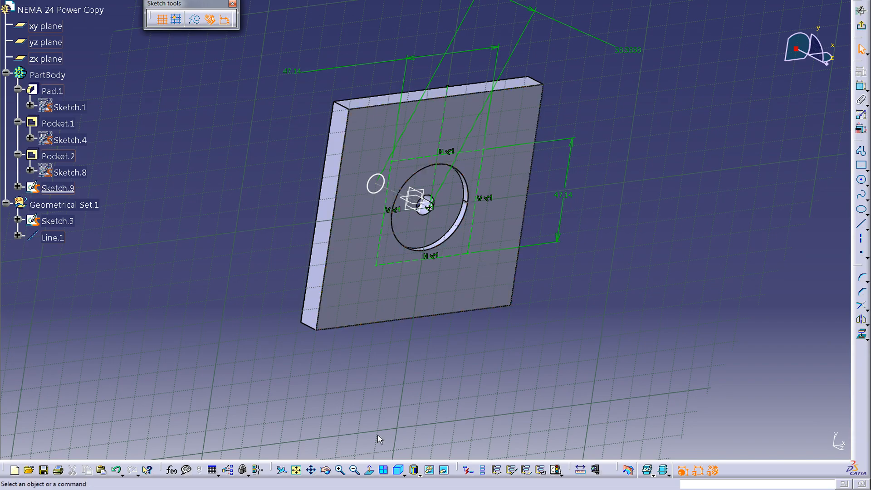
{"action": "left_click", "coordinate": [369, 470]}
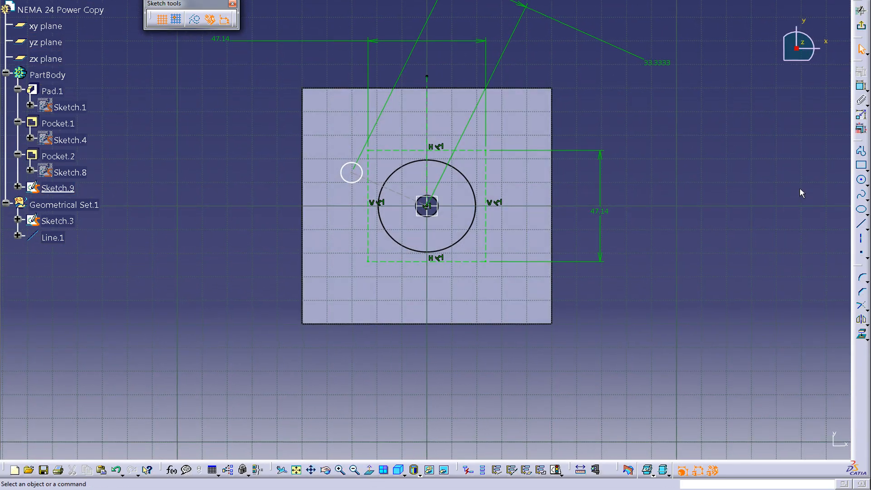
{"action": "left_click", "coordinate": [861, 86]}
{"action": "left_click", "coordinate": [387, 189]}
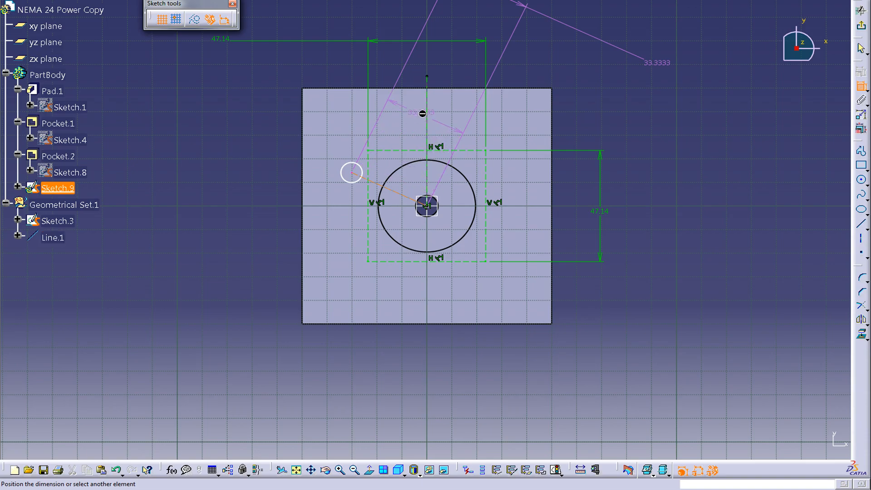
{"action": "left_click", "coordinate": [428, 85]}
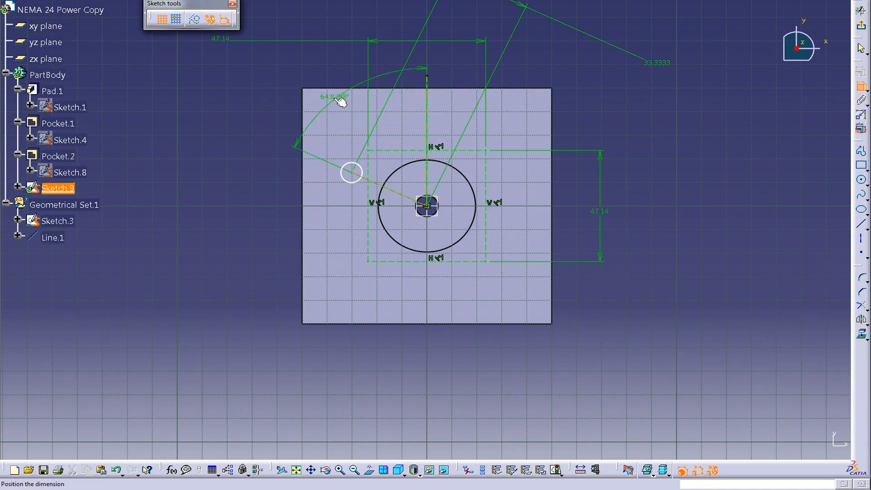
{"action": "left_click", "coordinate": [335, 71]}
{"action": "double_click", "coordinate": [338, 73]}
{"action": "type", "text": "45"}
{"action": "key", "text": "Return"}
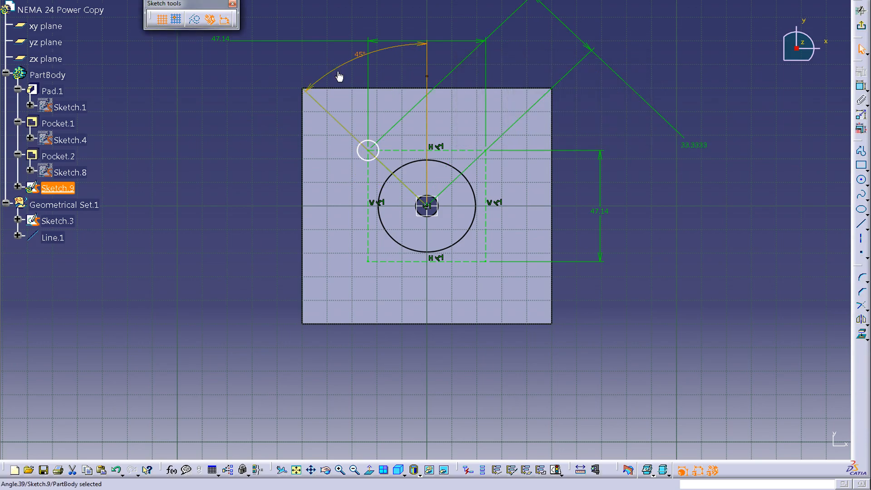
{"action": "mouse_move", "coordinate": [313, 124]}
{"action": "middle_mouse_down"}
{"action": "mouse_move", "coordinate": [304, 139]}
{"action": "mouse_move", "coordinate": [310, 119]}
{"action": "mouse_move", "coordinate": [341, 118]}
{"action": "mouse_move", "coordinate": [365, 146]}
{"action": "mouse_move", "coordinate": [337, 106]}
{"action": "mouse_move", "coordinate": [420, 157]}
{"action": "middle_mouse_up"}
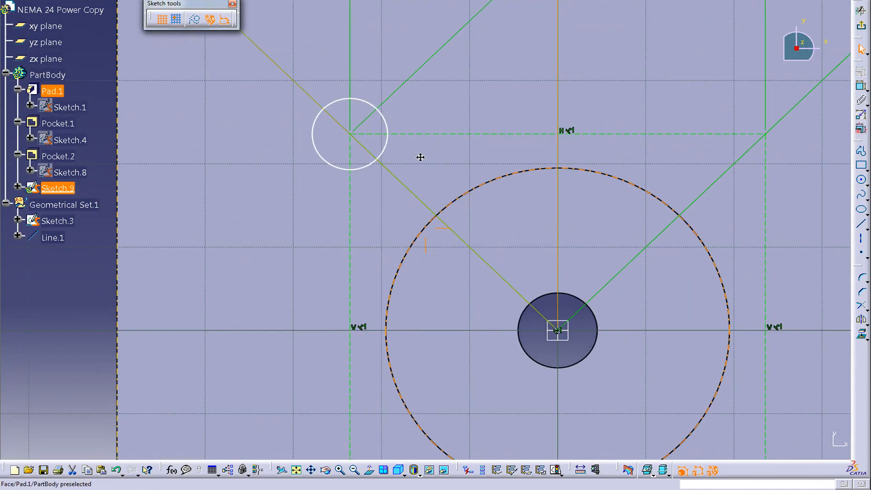
{"action": "mouse_move", "coordinate": [360, 144]}
{"action": "middle_mouse_down"}
{"action": "mouse_move", "coordinate": [399, 203]}
{"action": "mouse_move", "coordinate": [455, 101]}
{"action": "mouse_move", "coordinate": [418, 273]}
{"action": "middle_mouse_up"}
{"action": "middle_click_drag", "start_coordinate": [482, 216], "coordinate": [434, 169]}
{"action": "left_click", "coordinate": [195, 158]}
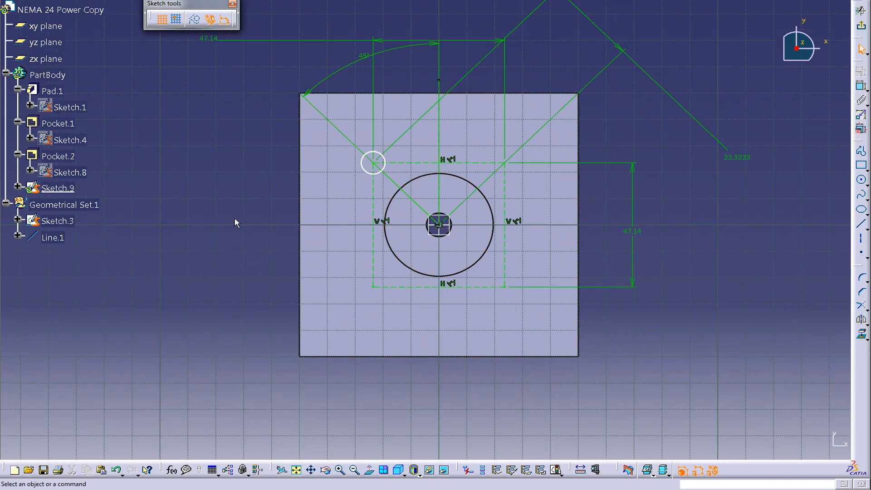
Constrain the small bolt-hole circle in Sketch.9 to a diameter of 5 and leave the sketch
{"action": "left_click", "coordinate": [861, 87]}
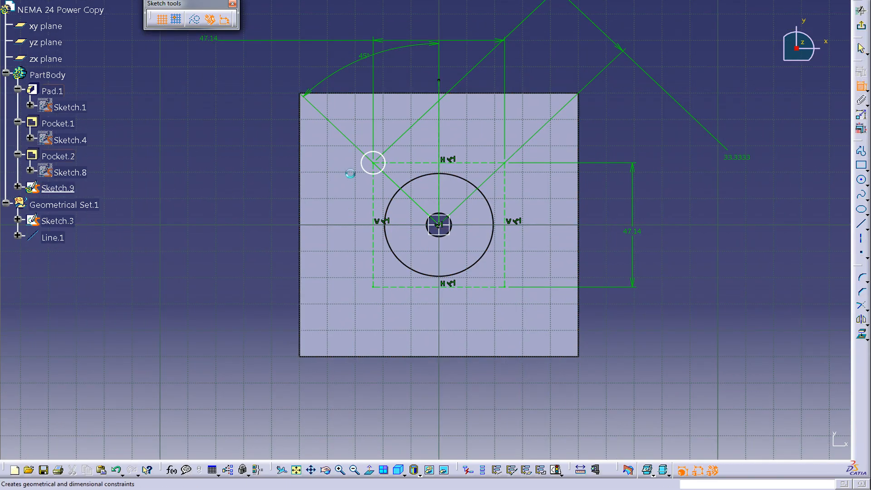
{"action": "left_click", "coordinate": [367, 169]}
{"action": "left_click", "coordinate": [229, 144]}
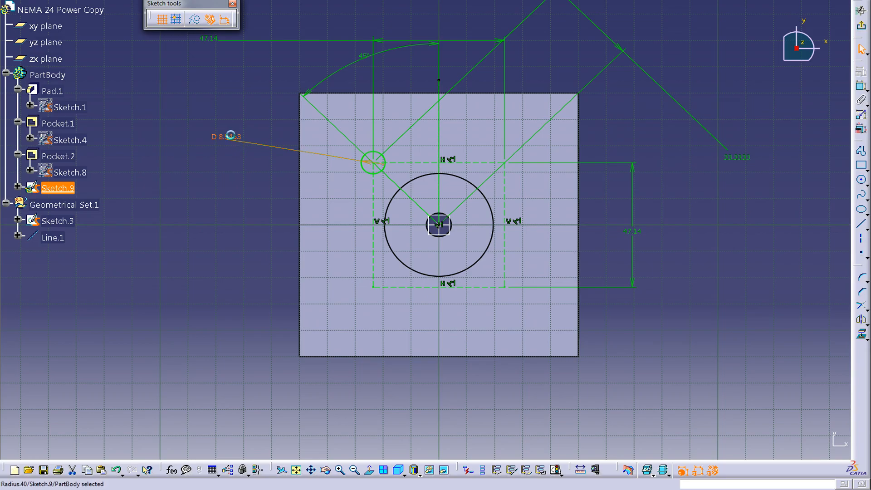
{"action": "double_click", "coordinate": [231, 139]}
{"action": "type", "text": "5"}
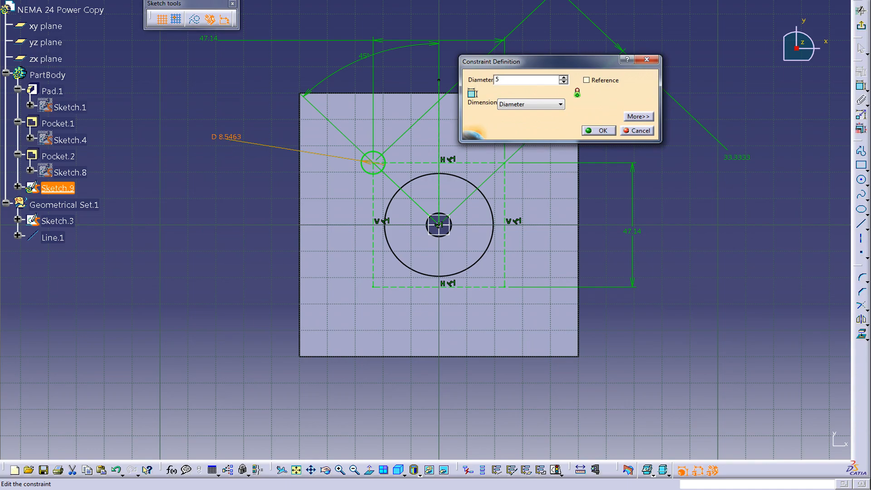
{"action": "key", "text": "Return"}
{"action": "left_click", "coordinate": [861, 25]}
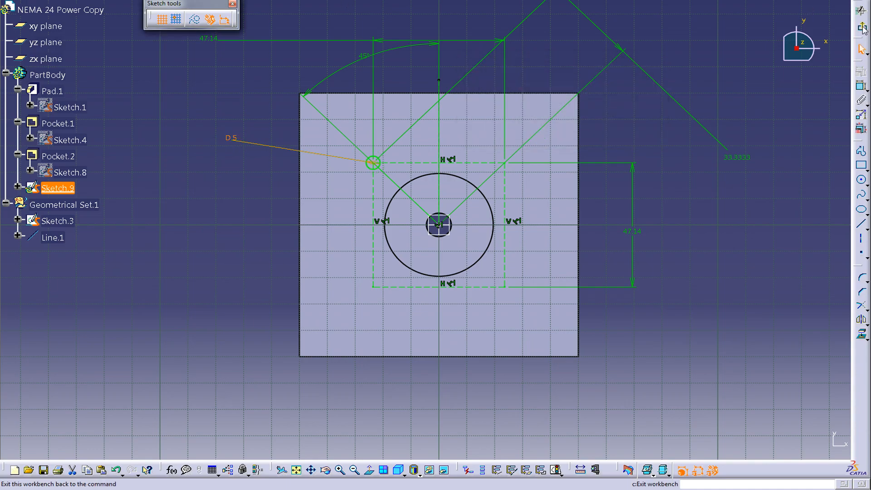
Cut the bolt-hole circle of Sketch.9 through the full plate thickness as a pocket
{"action": "middle_click_drag", "start_coordinate": [420, 317], "coordinate": [460, 250]}
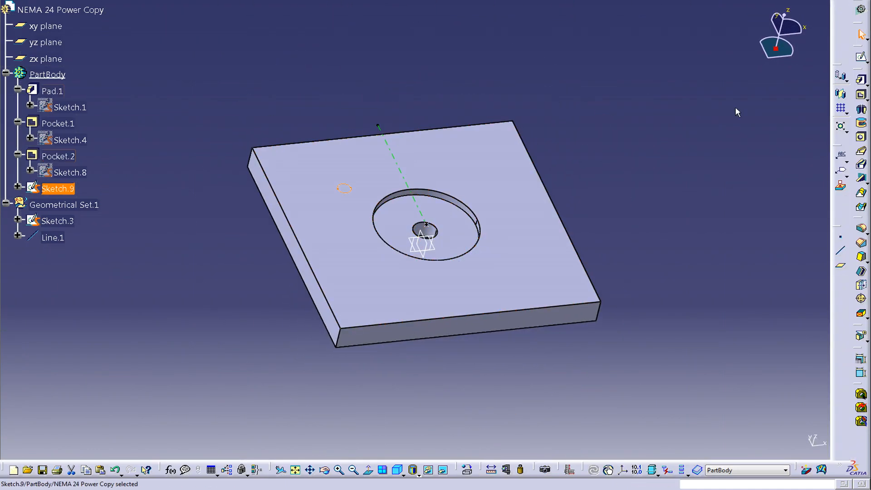
{"action": "left_click", "coordinate": [862, 99]}
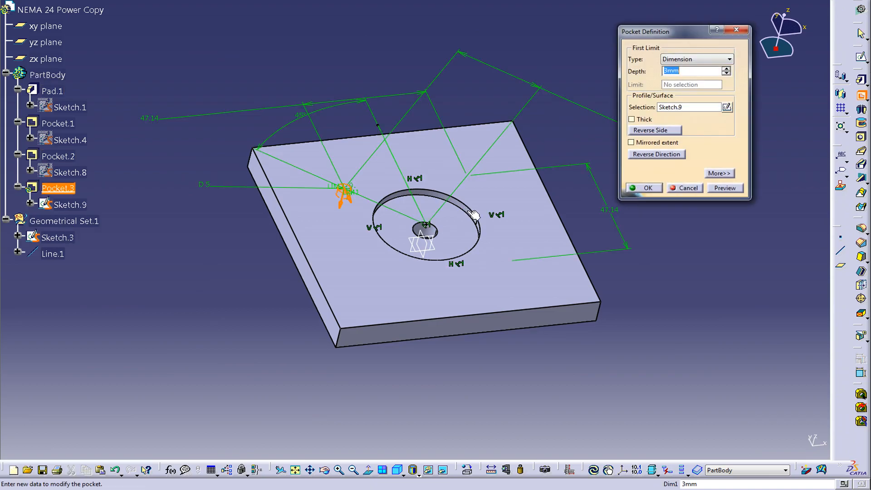
{"action": "left_click", "coordinate": [686, 58]}
{"action": "left_click", "coordinate": [675, 83]}
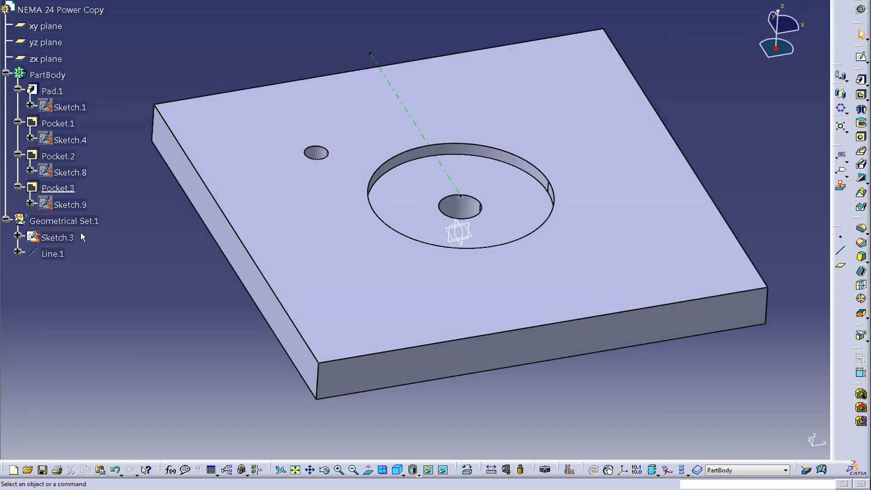
Create a circular pattern of the bolt-hole pocket around the central shaft hole, using Complete crown with 4 instances
{"action": "left_click", "coordinate": [68, 195]}
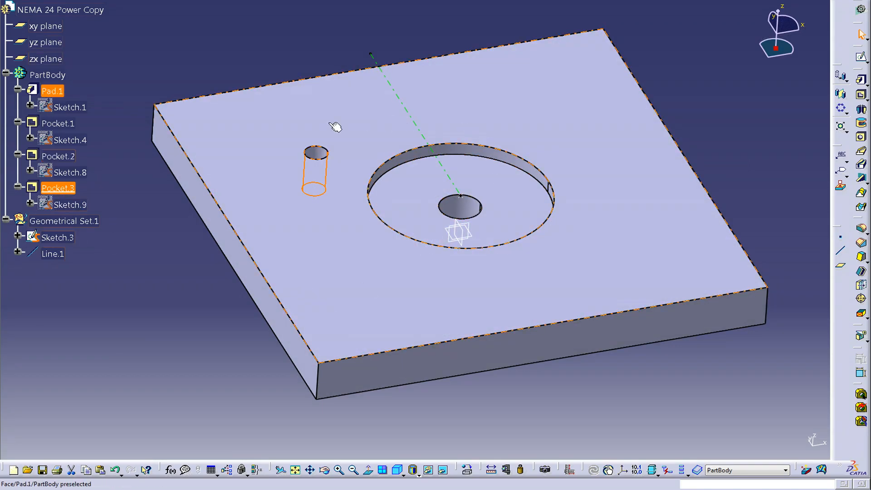
{"action": "left_click", "coordinate": [841, 110]}
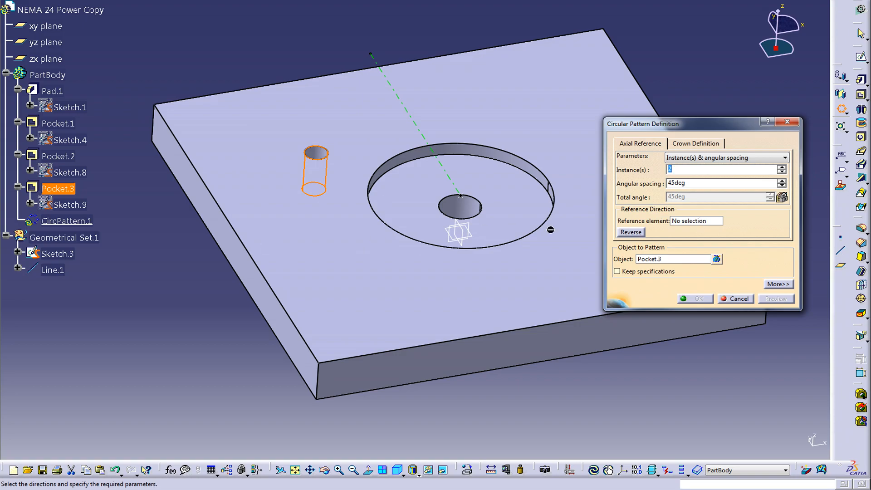
{"action": "left_click", "coordinate": [688, 223]}
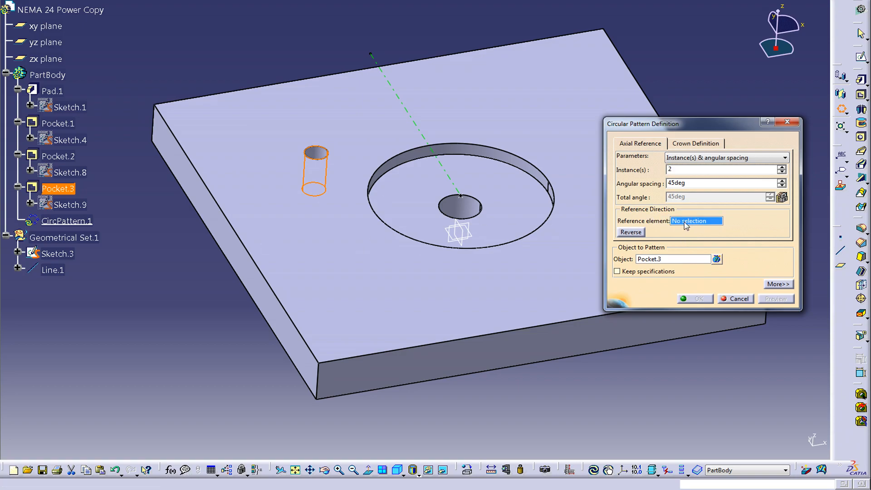
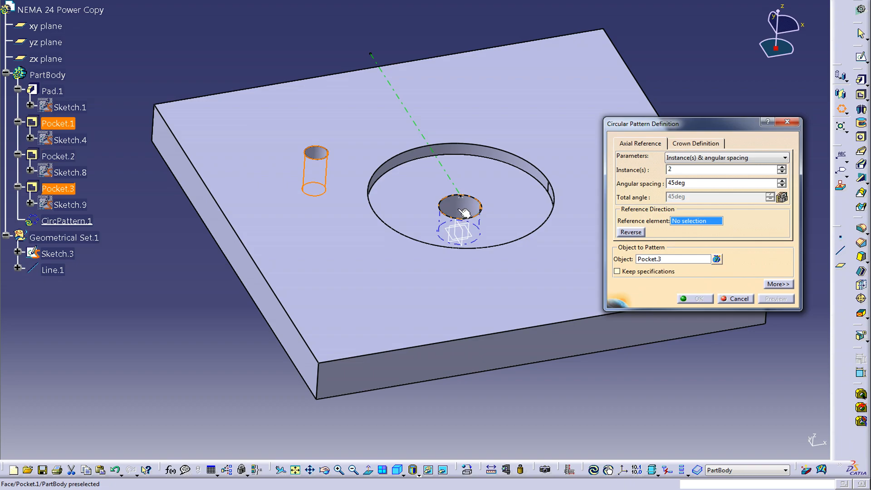
{"action": "left_click", "coordinate": [463, 211]}
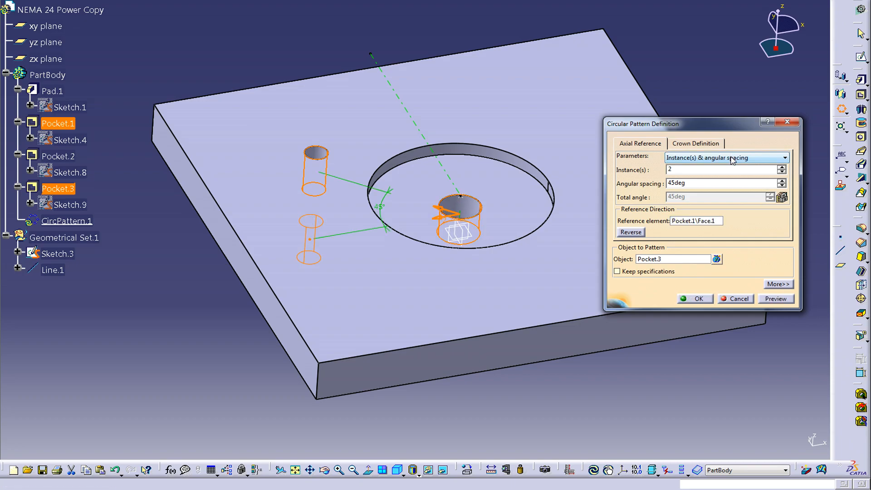
{"action": "left_click", "coordinate": [732, 157]}
{"action": "left_click", "coordinate": [706, 189]}
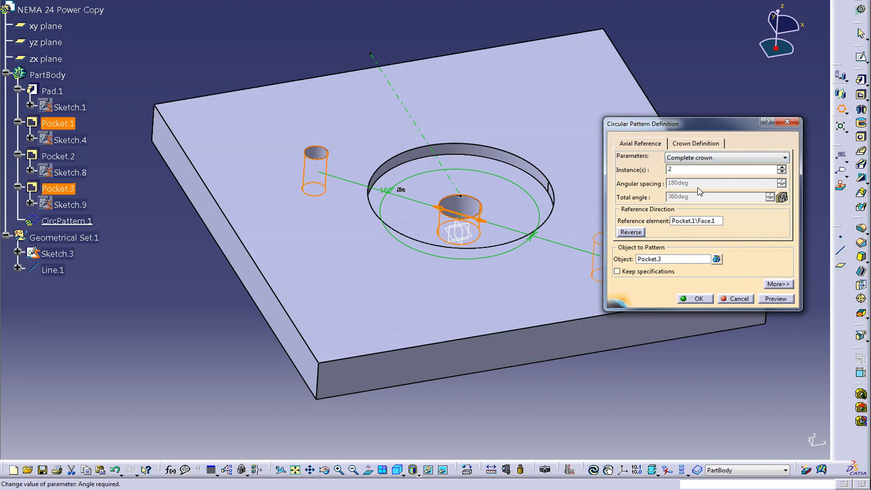
{"action": "key", "text": "BackSpace"}
{"action": "type", "text": "4"}
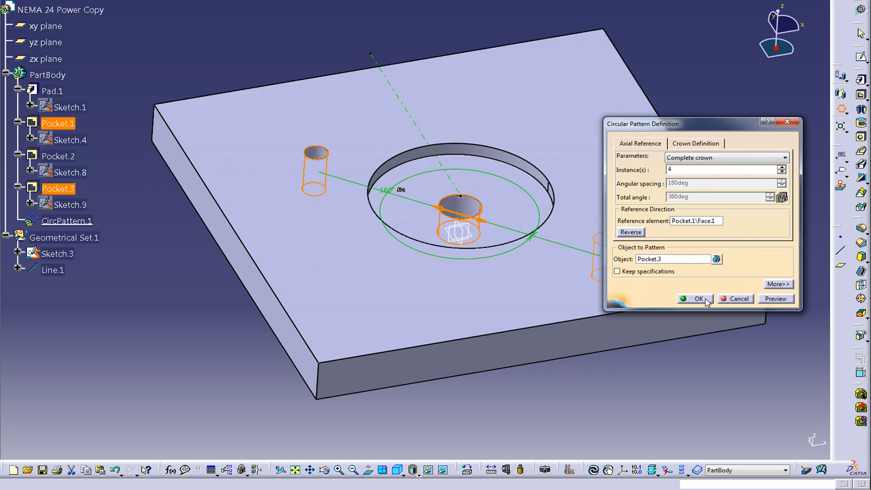
{"action": "left_click", "coordinate": [694, 299]}
{"action": "left_click", "coordinate": [642, 400]}
Save the NEMA 24 Power Copy part
{"action": "middle_click_drag", "start_coordinate": [474, 206], "coordinate": [226, 290]}
{"action": "left_click", "coordinate": [44, 1]}
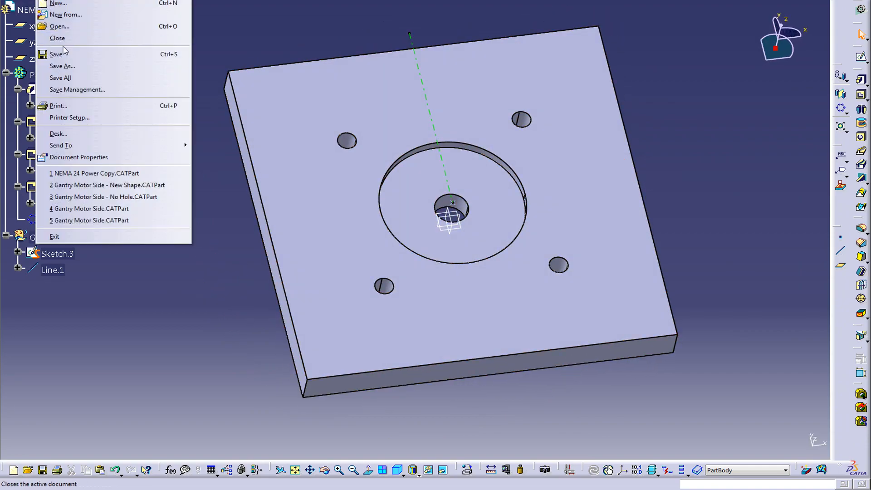
{"action": "left_click", "coordinate": [64, 51]}
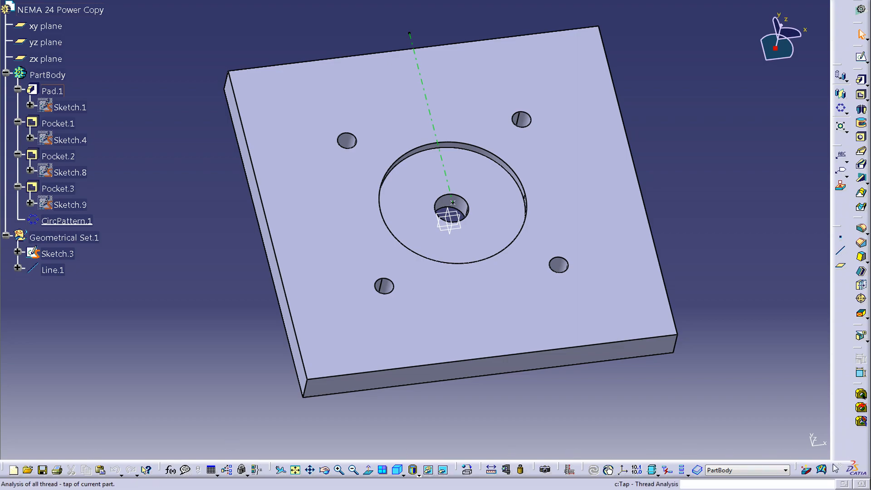
Undock the Analysis toolbar and the toolbar holding the power copy commands so that both float in the workspace
{"action": "left_click_drag", "start_coordinate": [817, 470], "coordinate": [51, 437]}
{"action": "left_click_drag", "start_coordinate": [822, 471], "coordinate": [162, 28]}
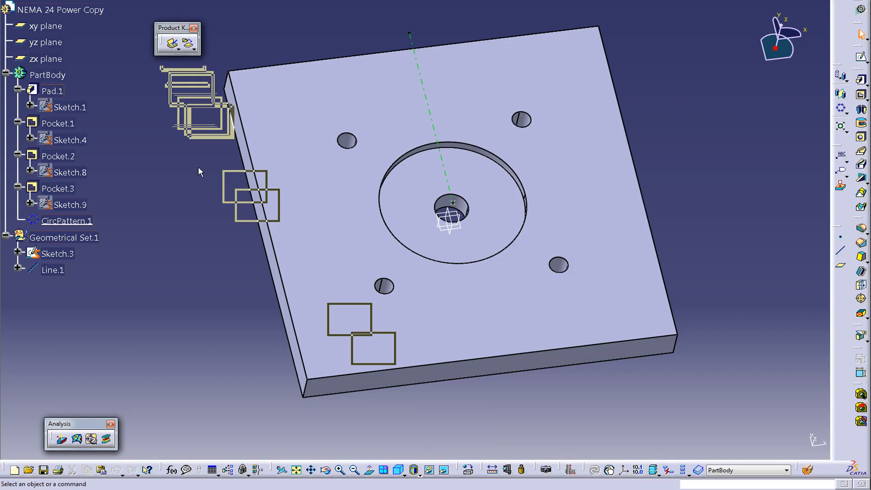
{"action": "left_click", "coordinate": [178, 50]}
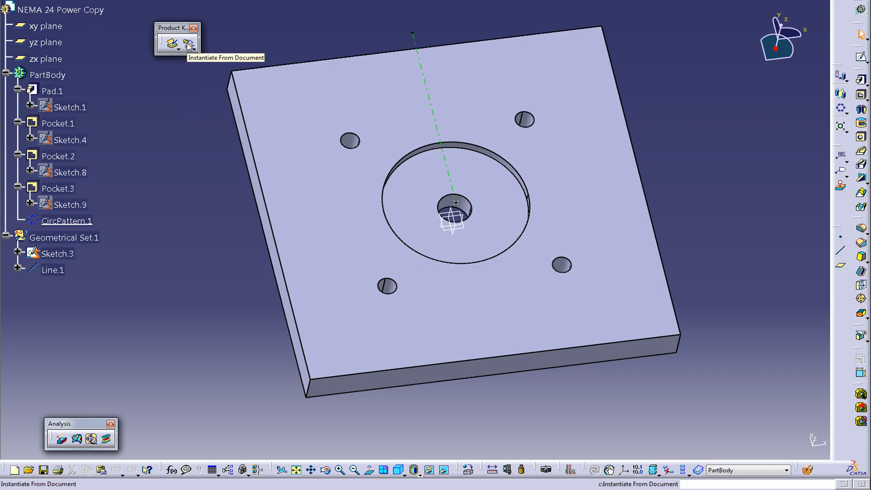
{"action": "left_click", "coordinate": [194, 49]}
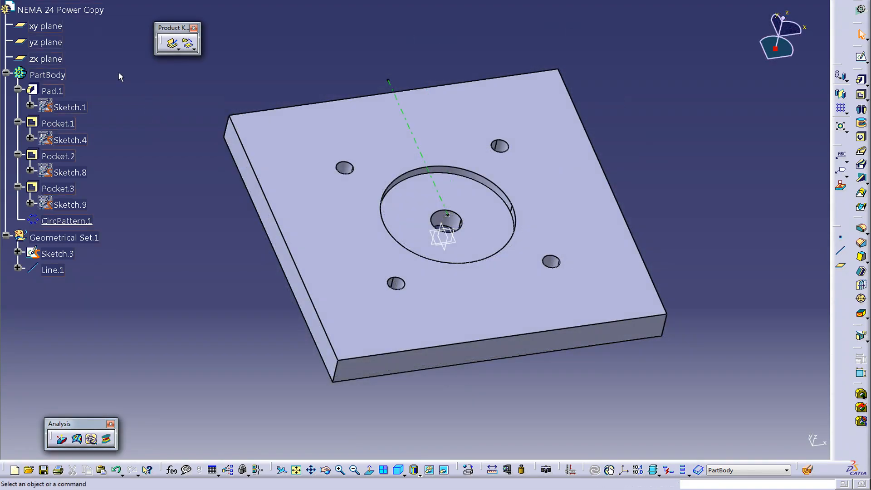
Create a power copy with the default name containing Pocket.1, Pocket.2, Pocket.3 and CircPattern.1
{"action": "left_click", "coordinate": [173, 46]}
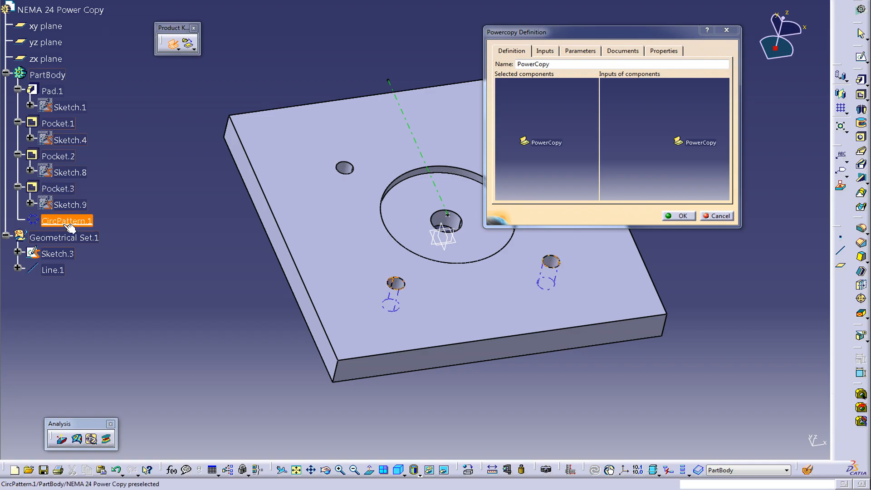
{"action": "left_click", "coordinate": [58, 124]}
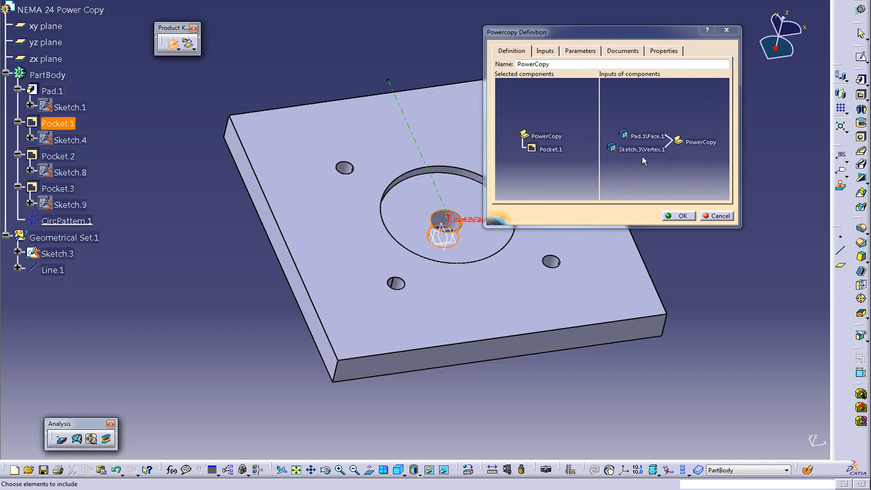
{"action": "left_click", "coordinate": [64, 159]}
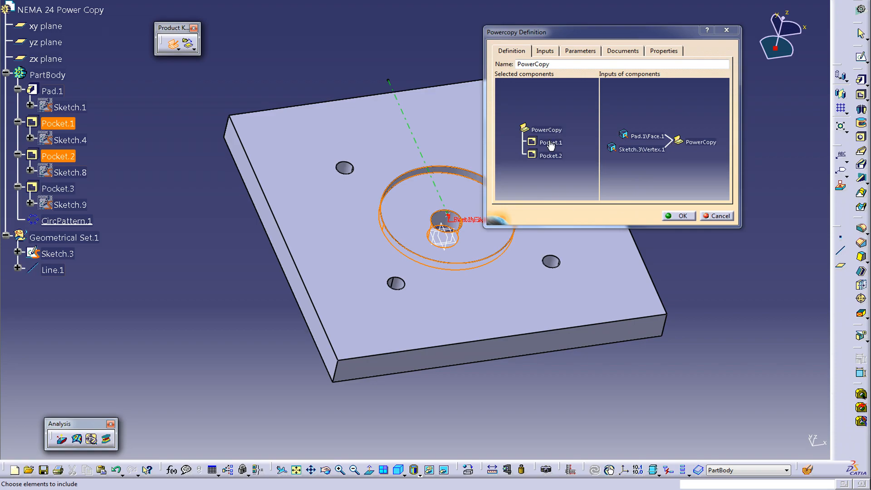
{"action": "left_click", "coordinate": [68, 190]}
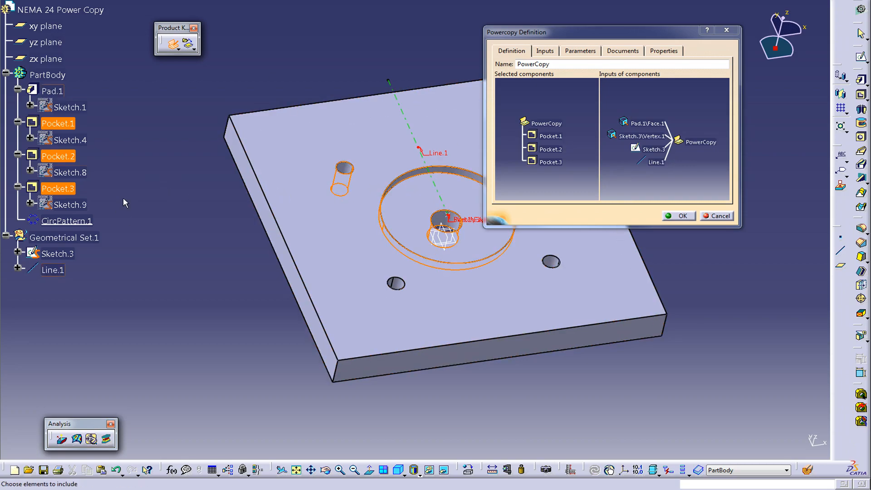
{"action": "left_click", "coordinate": [80, 222]}
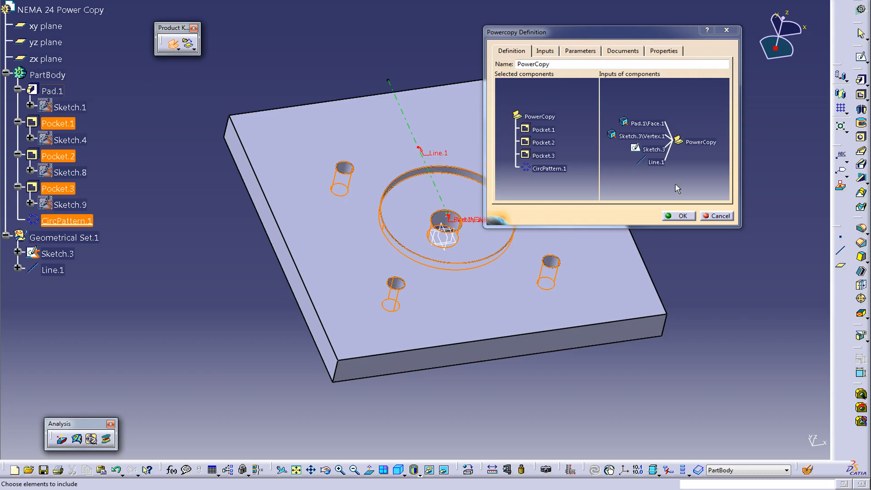
{"action": "left_click", "coordinate": [681, 217]}
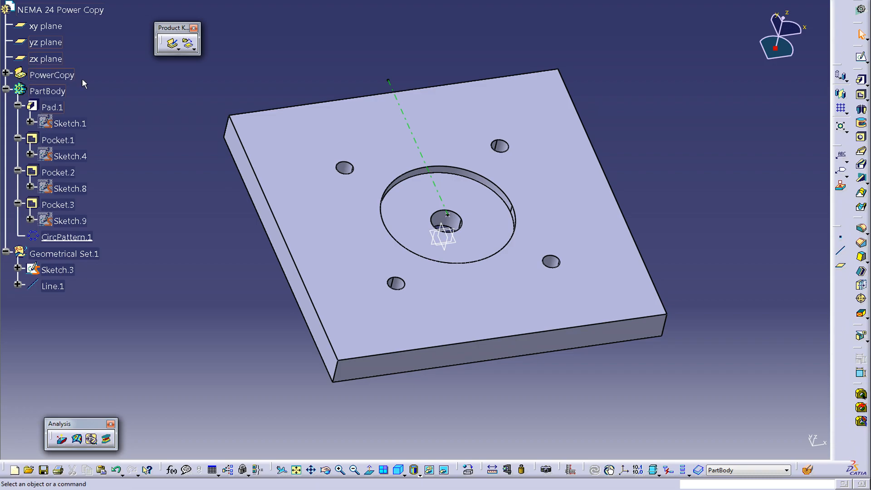
Expand the PowerCopy entry in the specification tree and save the part
{"action": "left_click", "coordinate": [6, 73]}
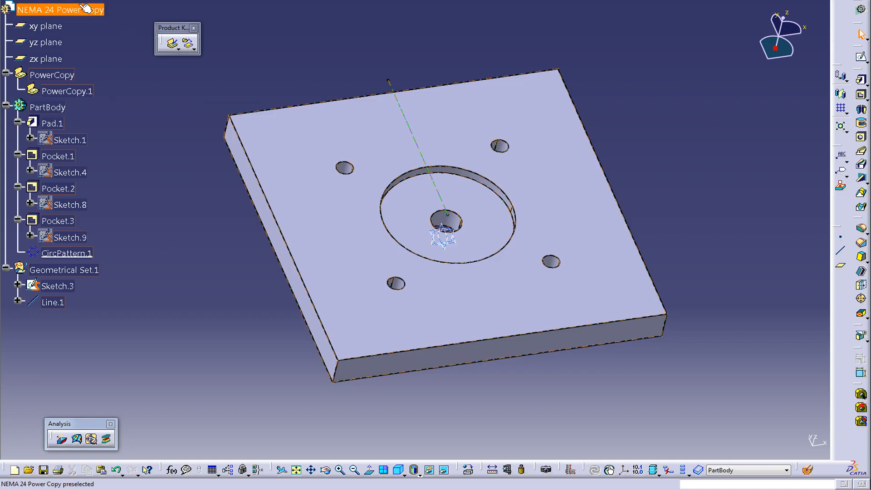
{"action": "left_click", "coordinate": [46, 1]}
{"action": "left_click", "coordinate": [61, 55]}
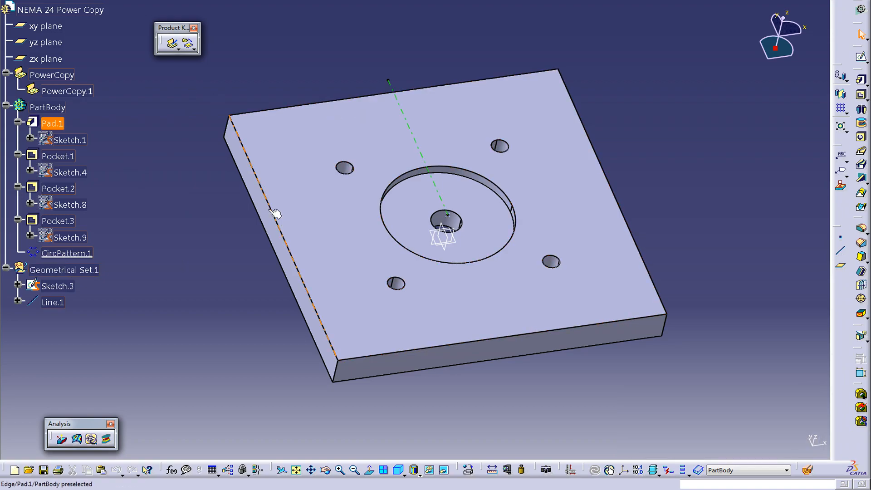
Switch to the Gantry Motor Side - New Shape part and view its plate face
{"action": "left_click", "coordinate": [192, 50]}
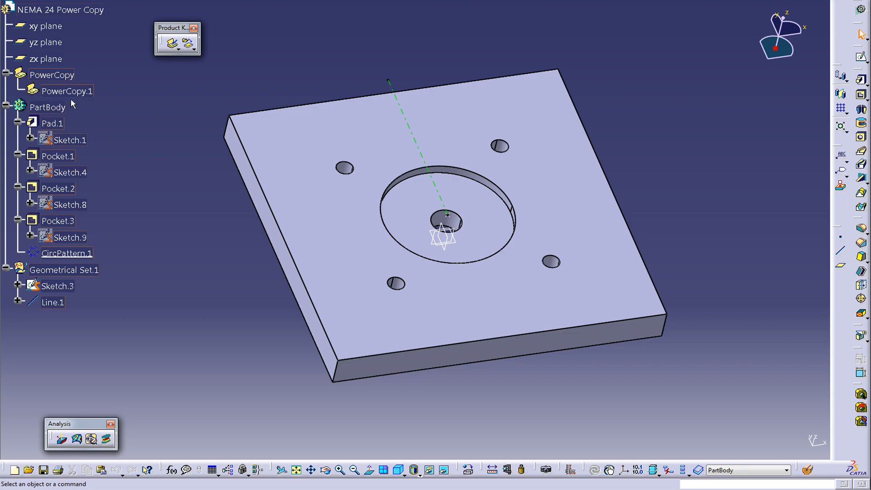
{"action": "left_click", "coordinate": [188, 43]}
{"action": "key", "text": "alt+w"}
{"action": "left_click", "coordinate": [252, 54]}
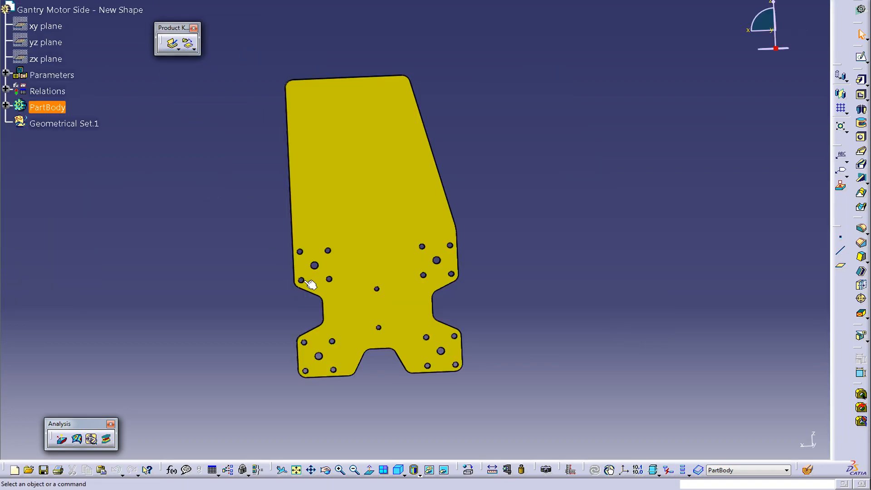
{"action": "middle_click_drag", "start_coordinate": [521, 200], "coordinate": [543, 193]}
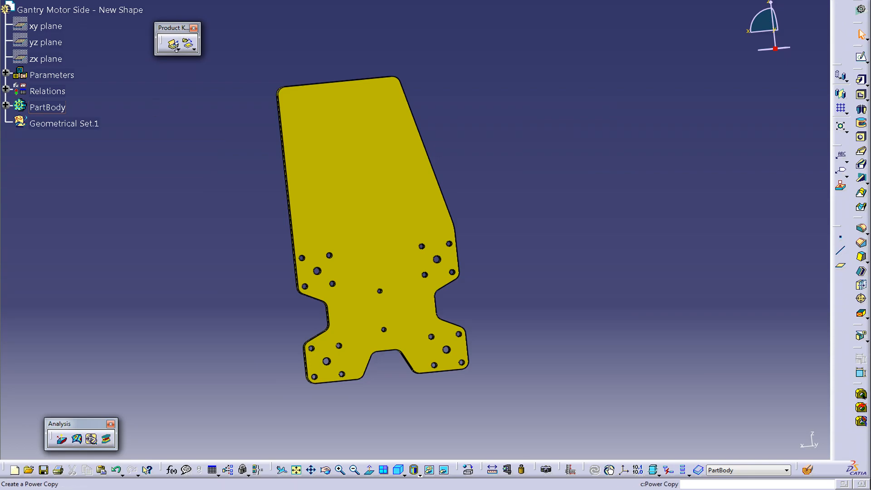
{"action": "left_click", "coordinate": [194, 50]}
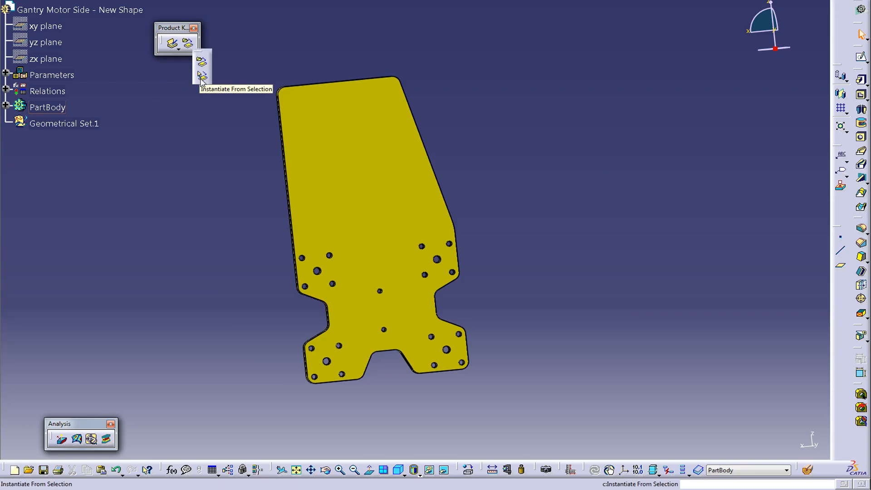
{"action": "left_click", "coordinate": [202, 78]}
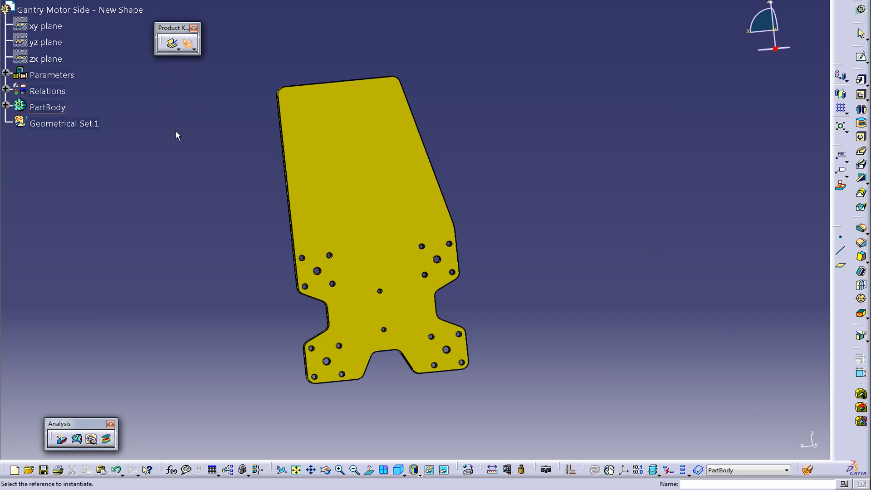
{"action": "left_click", "coordinate": [173, 0]}
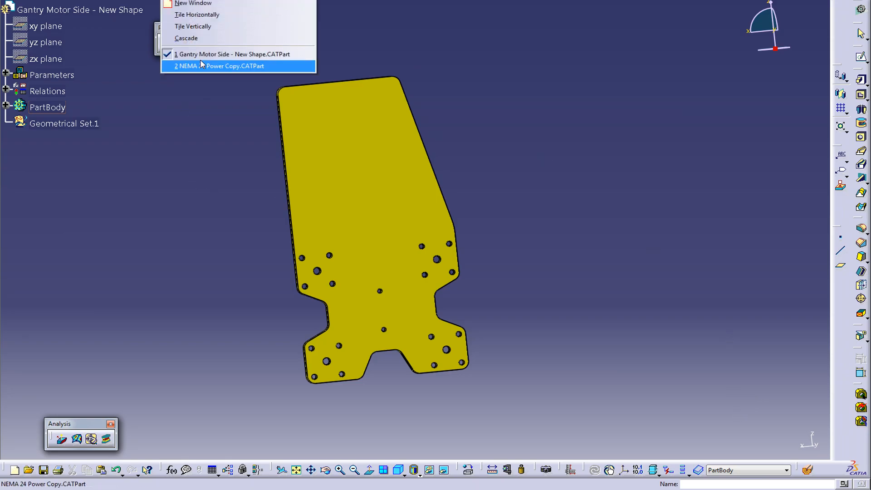
{"action": "left_click", "coordinate": [224, 67]}
{"action": "left_click", "coordinate": [226, 65]}
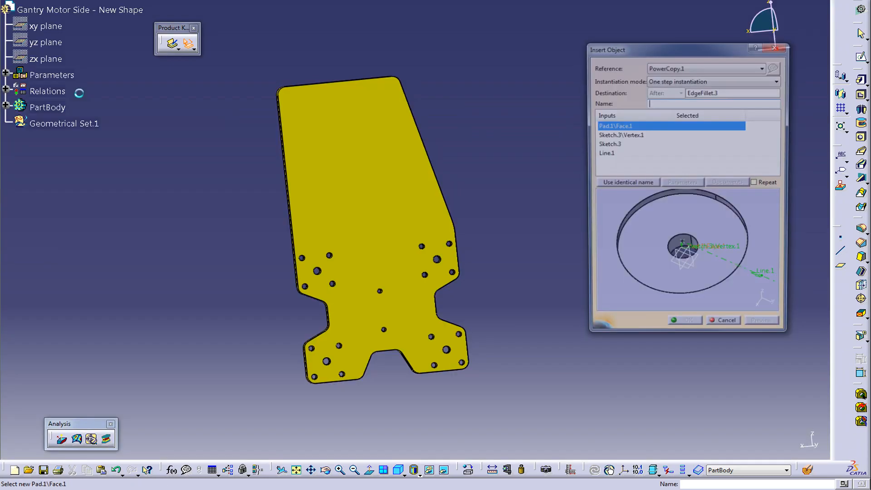
{"action": "left_click_drag", "start_coordinate": [657, 50], "coordinate": [590, 47]}
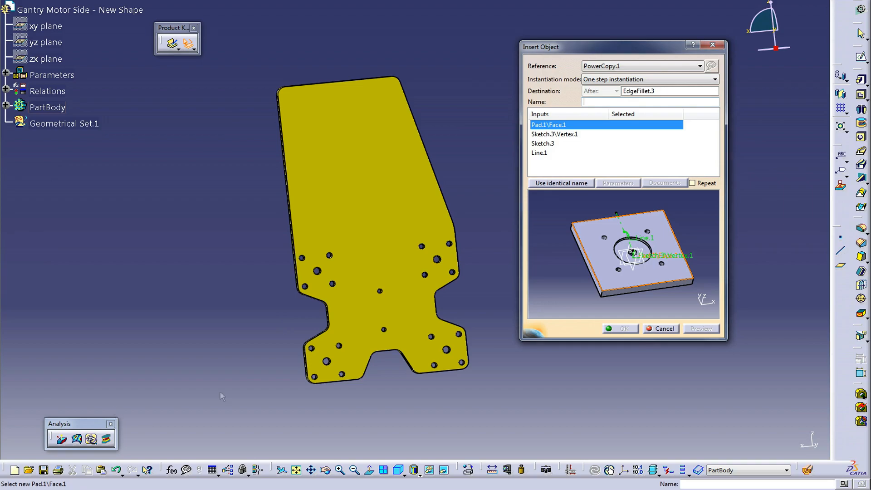
{"action": "left_click_drag", "start_coordinate": [655, 54], "coordinate": [646, 36]}
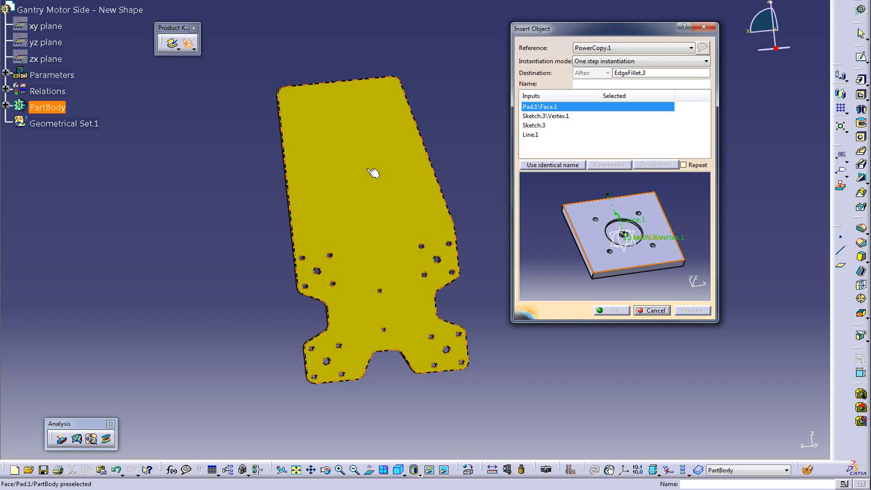
{"action": "left_click", "coordinate": [358, 157]}
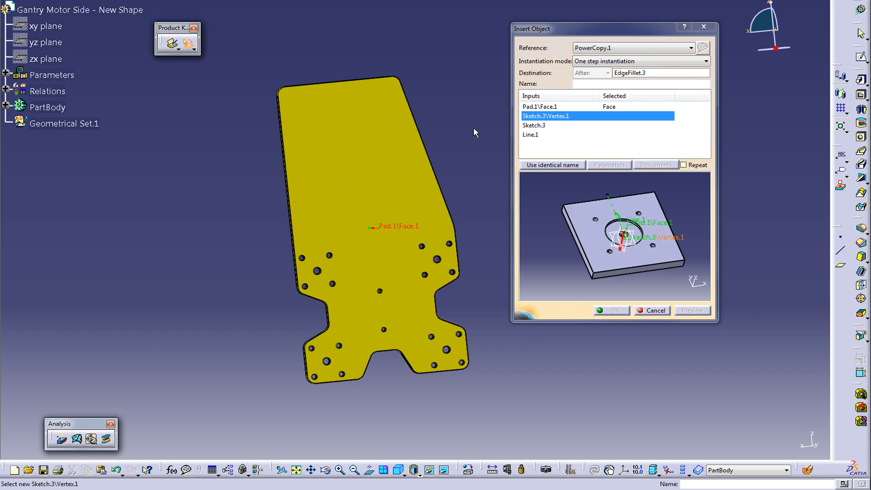
{"action": "left_click", "coordinate": [537, 127]}
{"action": "left_click", "coordinate": [536, 135]}
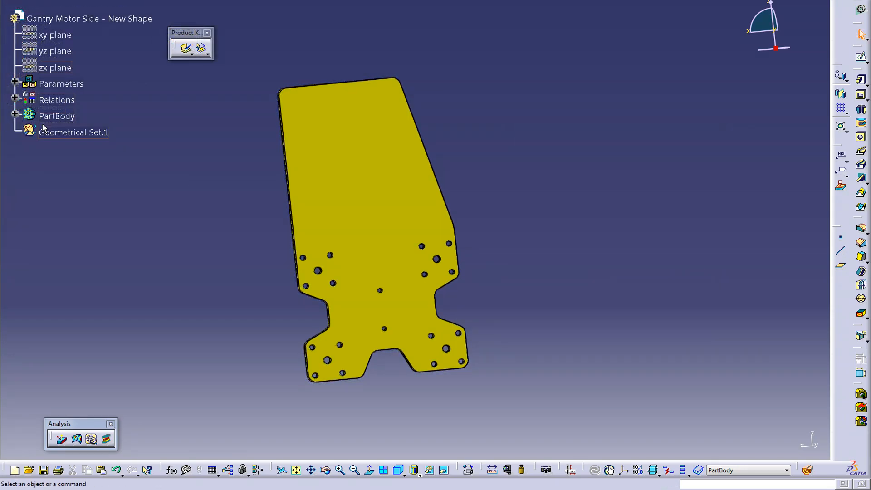
Expand the PartBody tree and sketch a single point on the plate's large face, in the middle of its upper area
{"action": "left_click", "coordinate": [15, 113]}
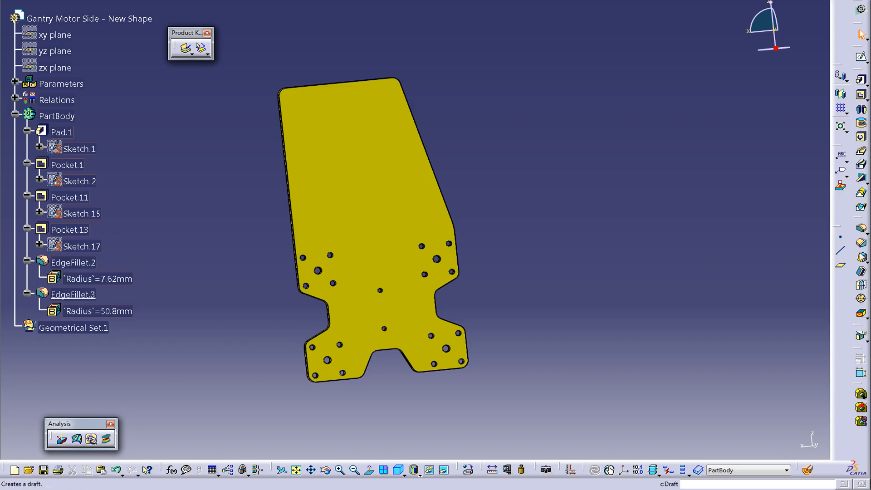
{"action": "left_click", "coordinate": [840, 237]}
{"action": "middle_click", "coordinate": [605, 200]}
{"action": "left_click", "coordinate": [839, 71]}
{"action": "left_click", "coordinate": [362, 177]}
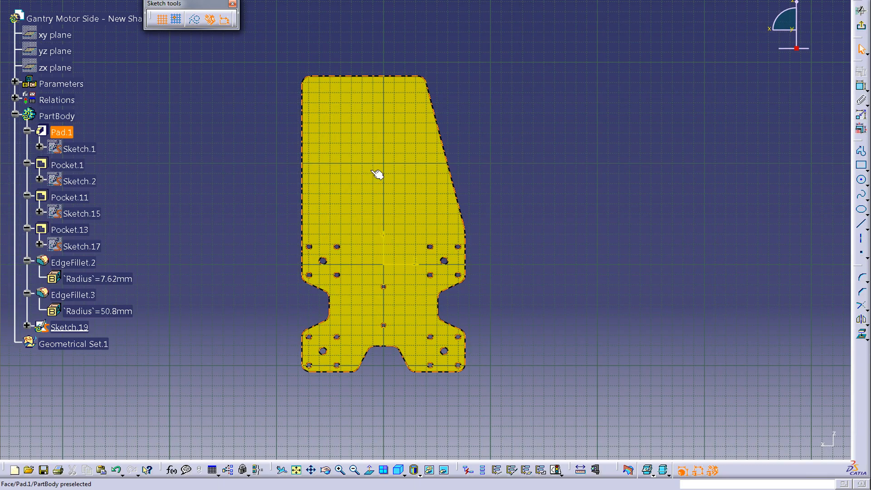
{"action": "left_click", "coordinate": [862, 253]}
{"action": "left_click", "coordinate": [373, 151]}
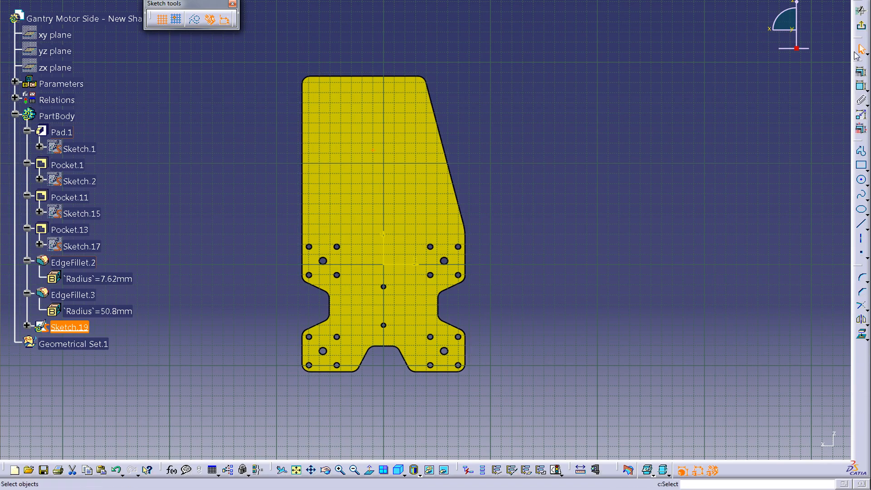
{"action": "left_click", "coordinate": [861, 25]}
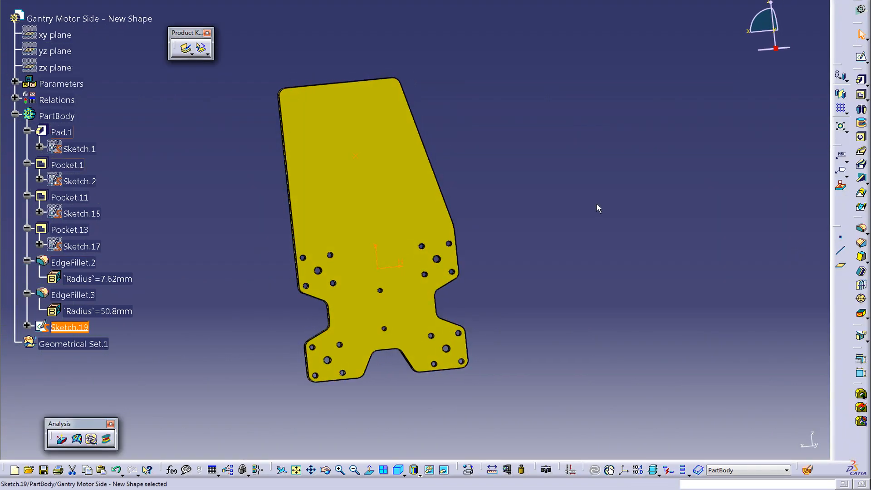
Create a point-direction line through the Sketch.19 point along the plate's long straight edge, from -142 mm to 142 mm
{"action": "mouse_move", "coordinate": [546, 271]}
{"action": "middle_mouse_down"}
{"action": "mouse_move", "coordinate": [599, 246]}
{"action": "mouse_move", "coordinate": [609, 288]}
{"action": "mouse_move", "coordinate": [653, 269]}
{"action": "middle_mouse_up"}
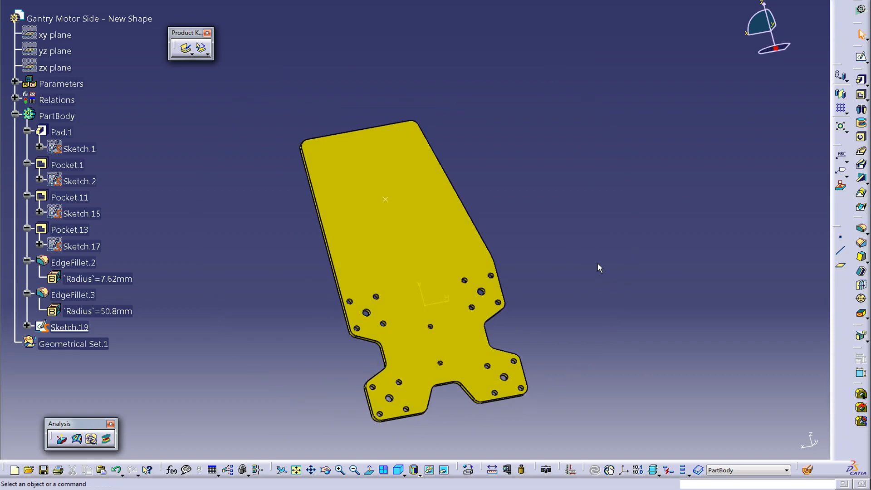
{"action": "left_click", "coordinate": [841, 250]}
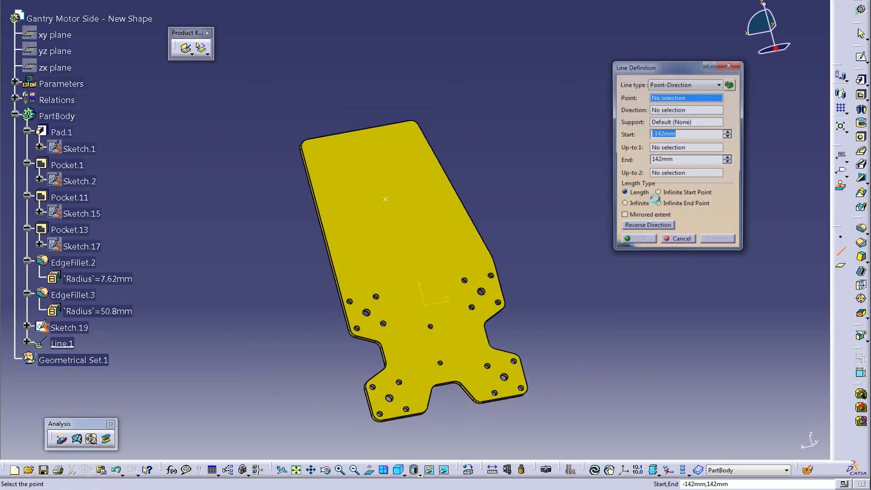
{"action": "left_click", "coordinate": [389, 201]}
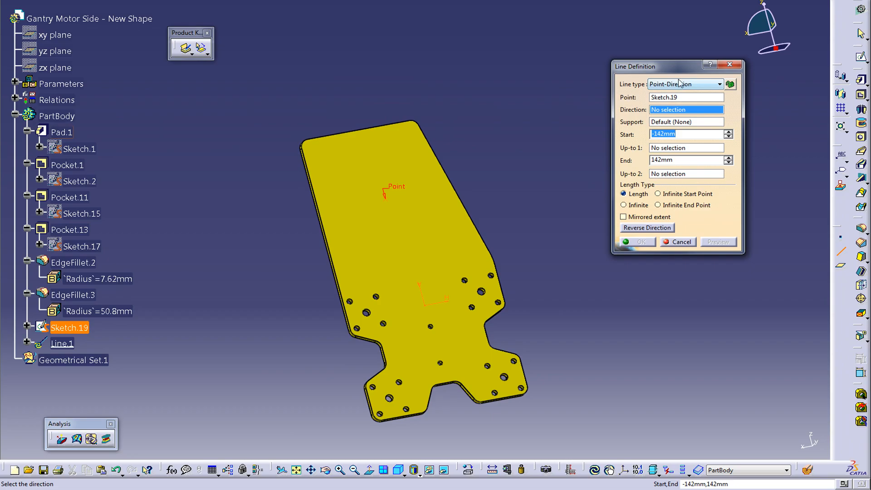
{"action": "left_click", "coordinate": [665, 111]}
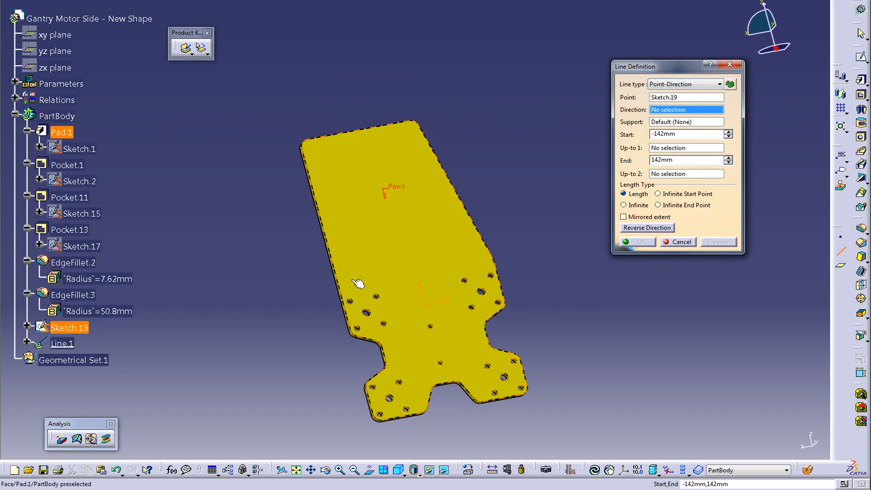
{"action": "left_click", "coordinate": [332, 239]}
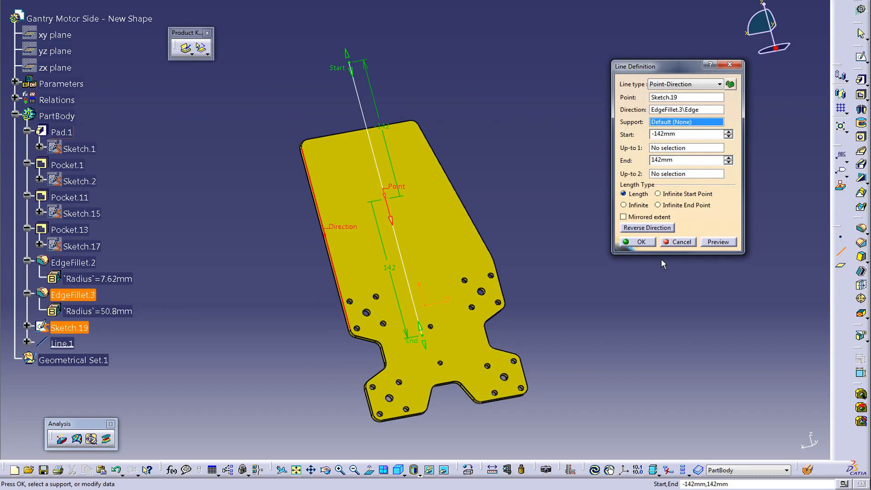
{"action": "left_click", "coordinate": [642, 241]}
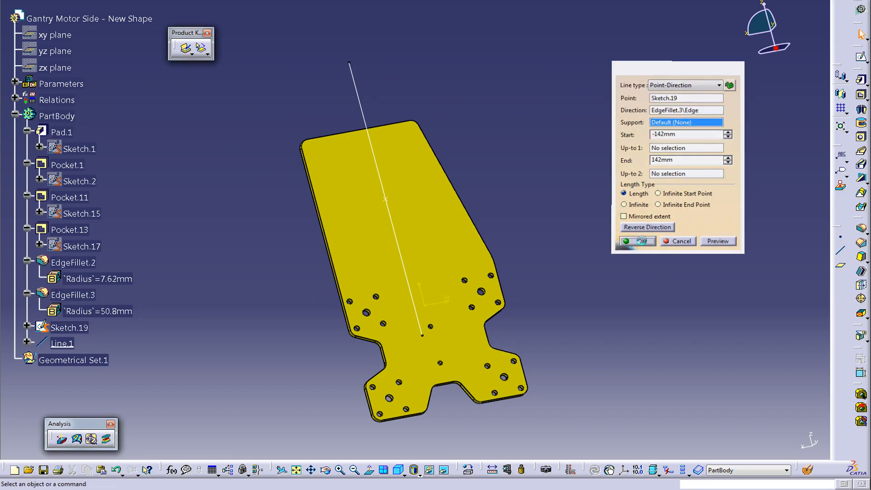
Instantiate PowerCopy.1 from the NEMA 24 Power Copy part, using the plate face, the sketched point's vertex, Sketch.19 and Line.1 as inputs
{"action": "middle_click_drag", "start_coordinate": [558, 233], "coordinate": [597, 218]}
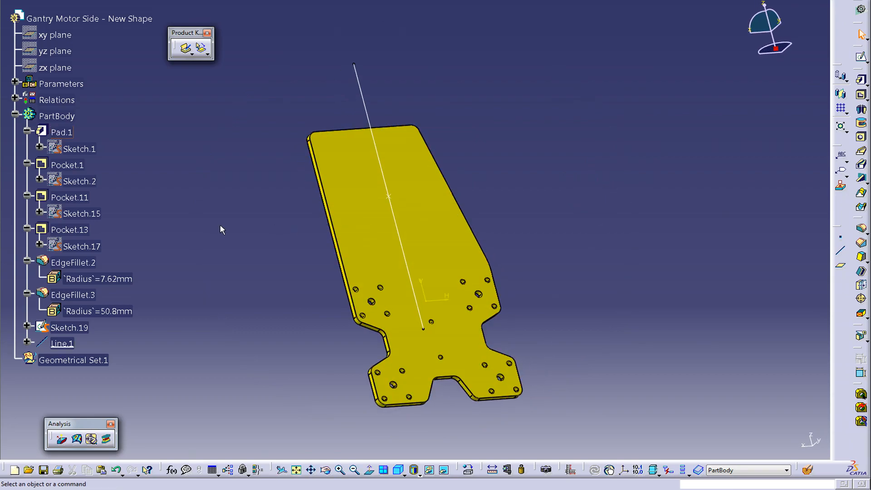
{"action": "left_click", "coordinate": [203, 50]}
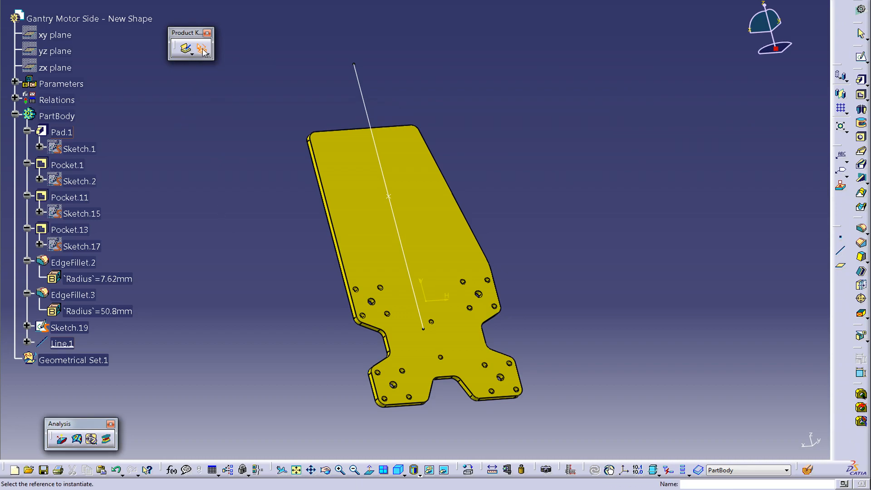
{"action": "left_click", "coordinate": [172, 1]}
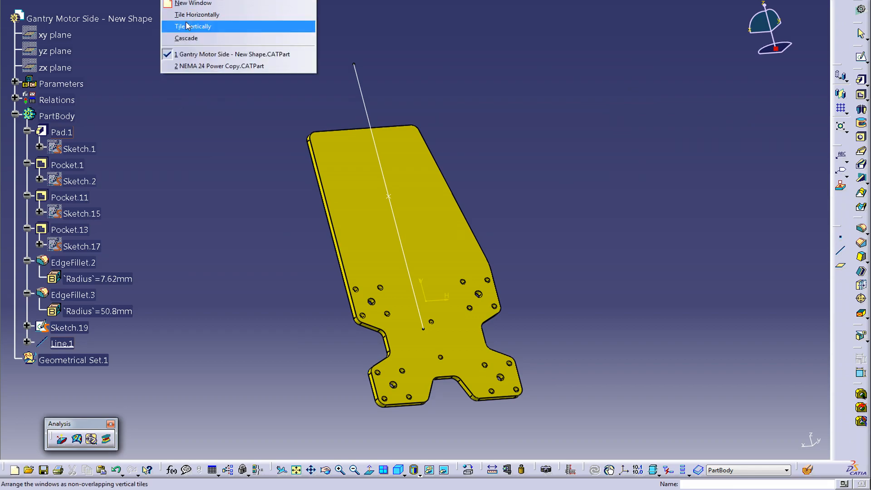
{"action": "left_click", "coordinate": [194, 67]}
{"action": "left_click", "coordinate": [83, 91]}
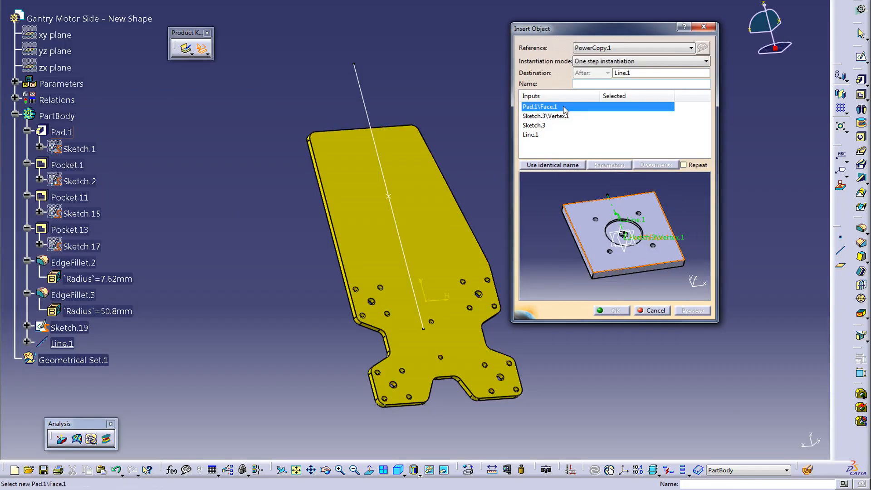
{"action": "left_click", "coordinate": [446, 170]}
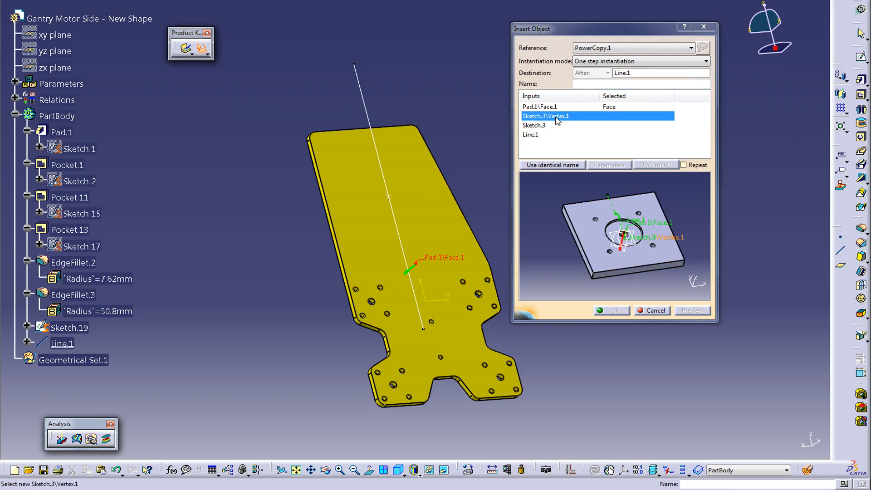
{"action": "left_click", "coordinate": [389, 197]}
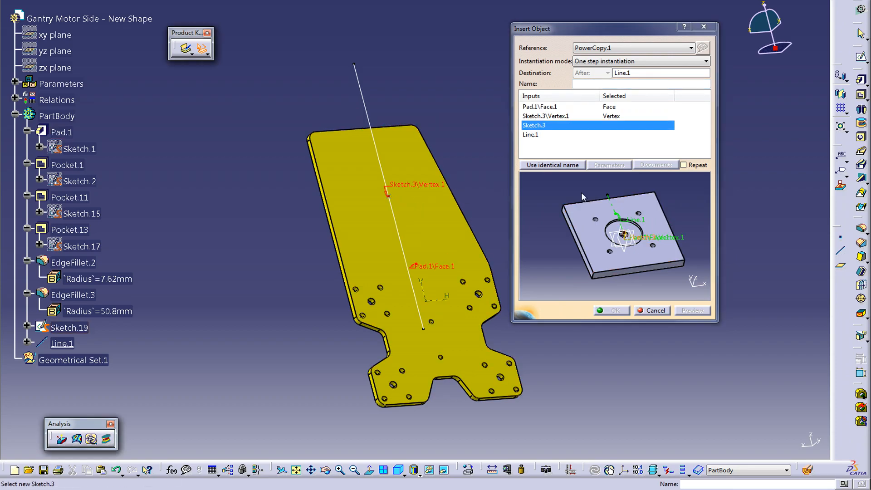
{"action": "left_click", "coordinate": [68, 328]}
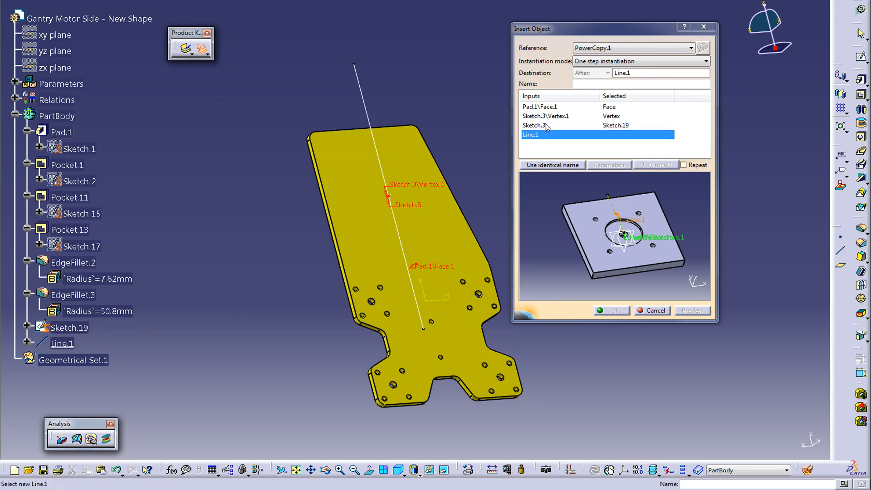
{"action": "left_click", "coordinate": [372, 121]}
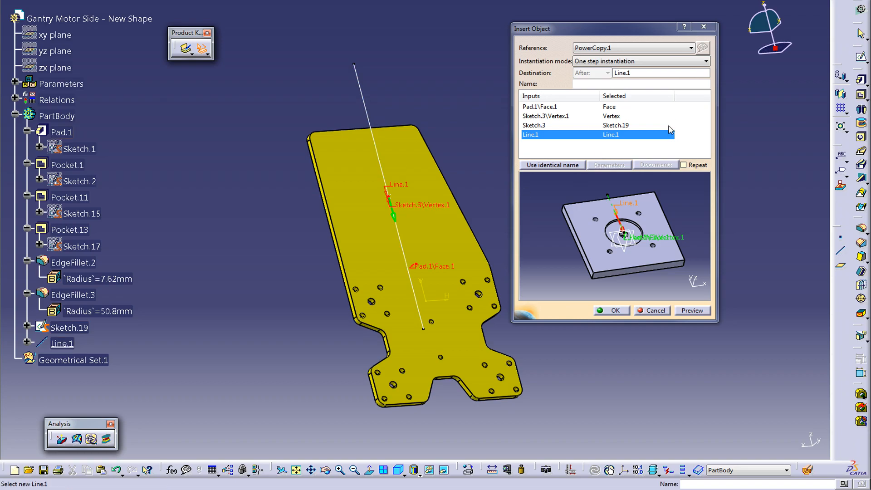
{"action": "left_click", "coordinate": [613, 311]}
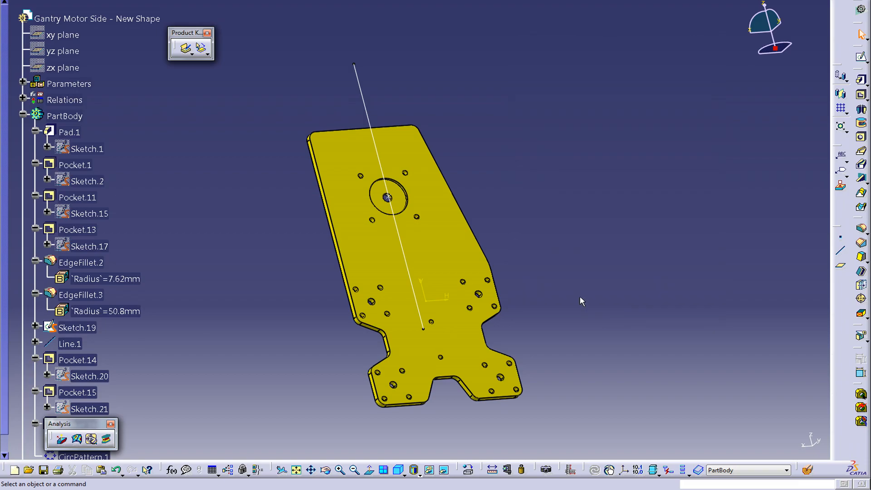
Move the Sketch.19 point lower on the plate so the motor mount cutouts follow it, and leave the sketch
{"action": "middle_click_drag", "start_coordinate": [492, 243], "coordinate": [512, 194]}
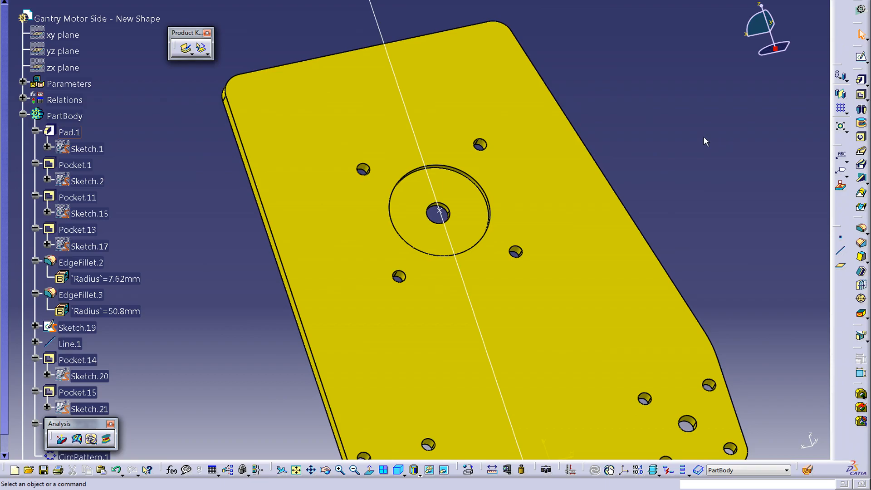
{"action": "middle_click_drag", "start_coordinate": [537, 251], "coordinate": [608, 260]}
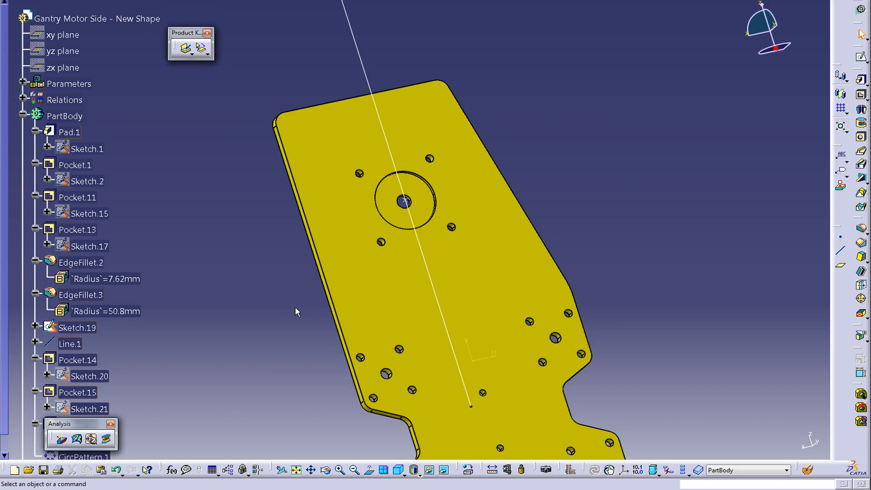
{"action": "middle_click_drag", "start_coordinate": [454, 311], "coordinate": [466, 291]}
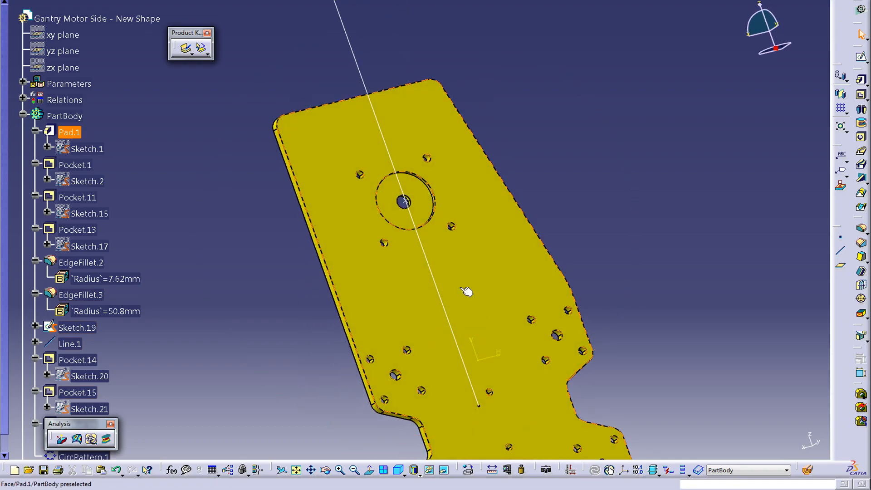
{"action": "double_click", "coordinate": [413, 203]}
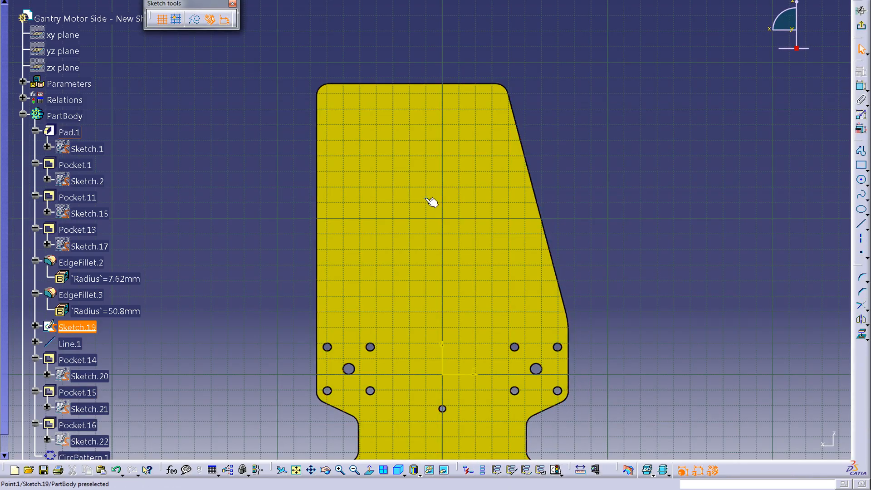
{"action": "left_click", "coordinate": [861, 10]}
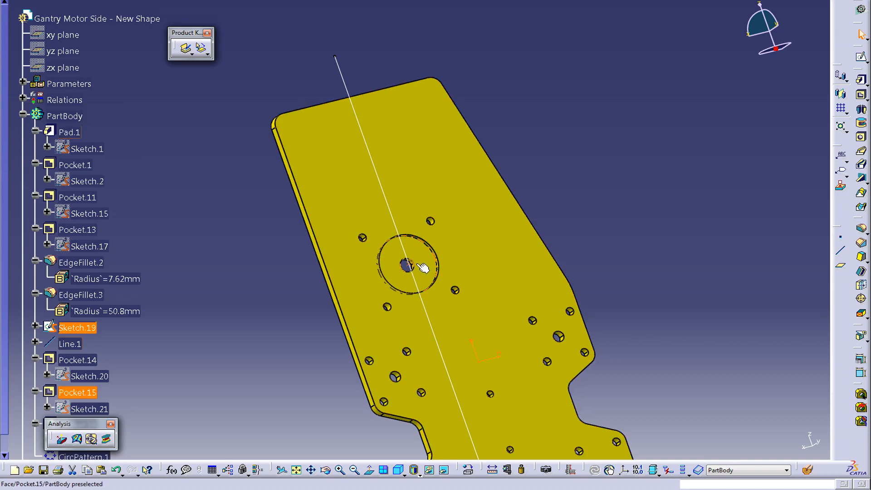
Move the Sketch.19 point towards the plate's upper corner beside the long straight edge, and move the Analysis toolbar off the specification tree
{"action": "double_click", "coordinate": [73, 328]}
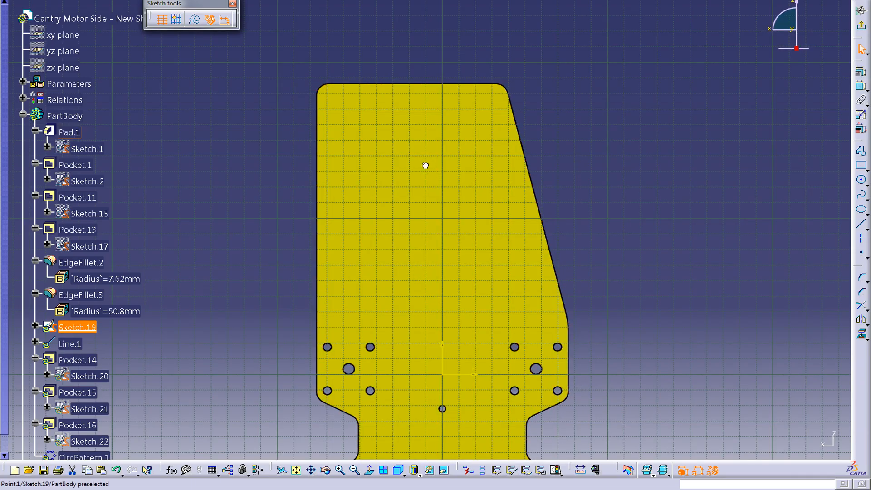
{"action": "left_click", "coordinate": [386, 150]}
{"action": "left_click", "coordinate": [861, 25]}
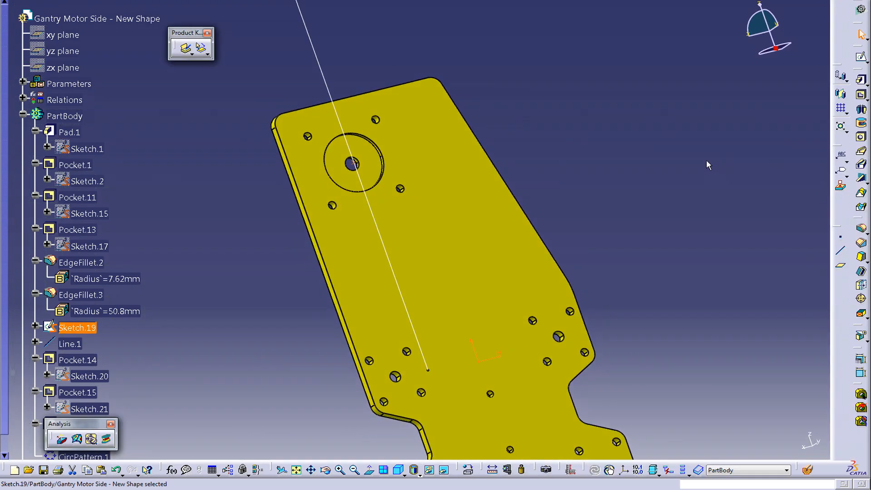
{"action": "left_click_drag", "start_coordinate": [87, 427], "coordinate": [316, 418]}
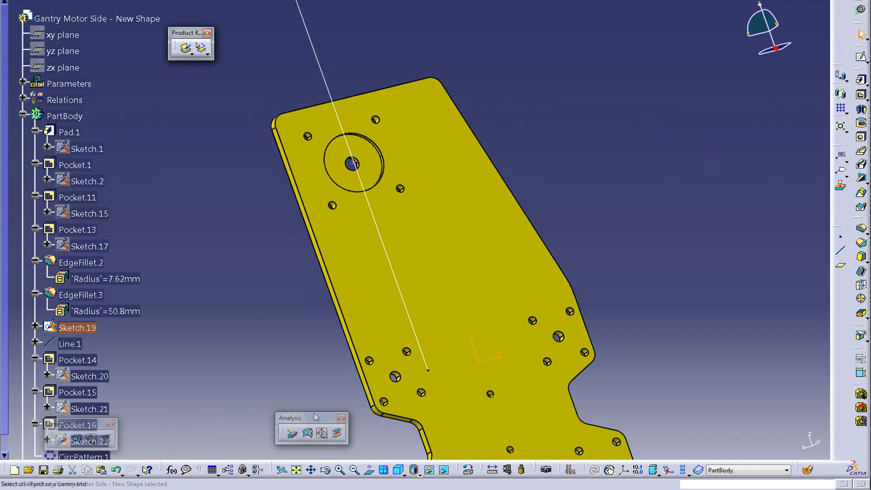
Set the depth of Pocket.15, the large circular recess of the motor mount, to 5 mm
{"action": "scroll", "coordinate": [186, 298], "scroll_direction": "down", "scroll_amount": 8}
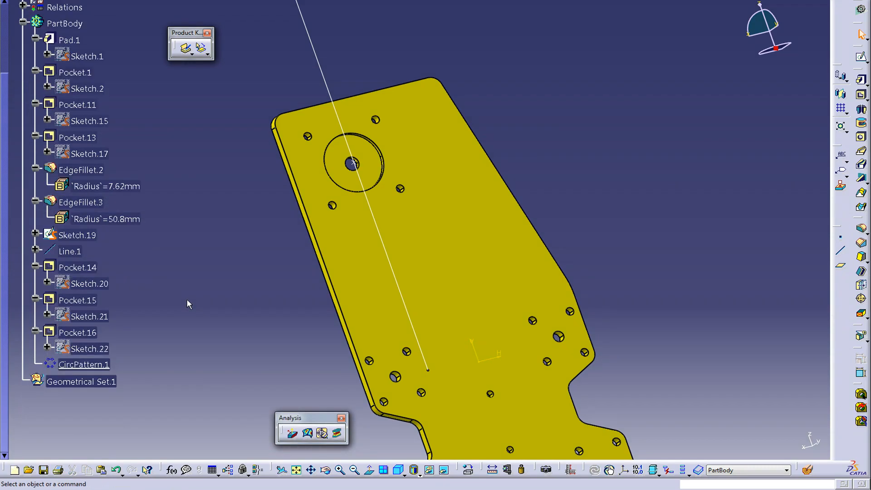
{"action": "scroll", "coordinate": [186, 298], "scroll_direction": "up", "scroll_amount": 3}
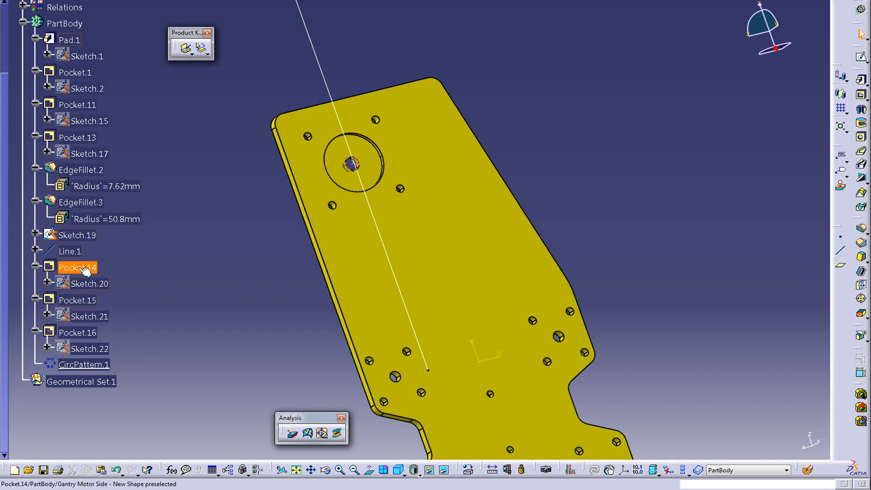
{"action": "left_click", "coordinate": [77, 300]}
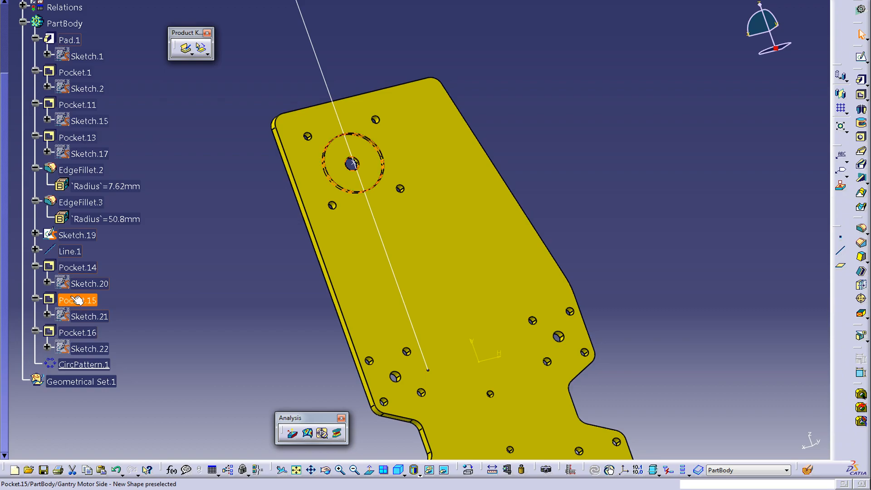
{"action": "double_click", "coordinate": [78, 301]}
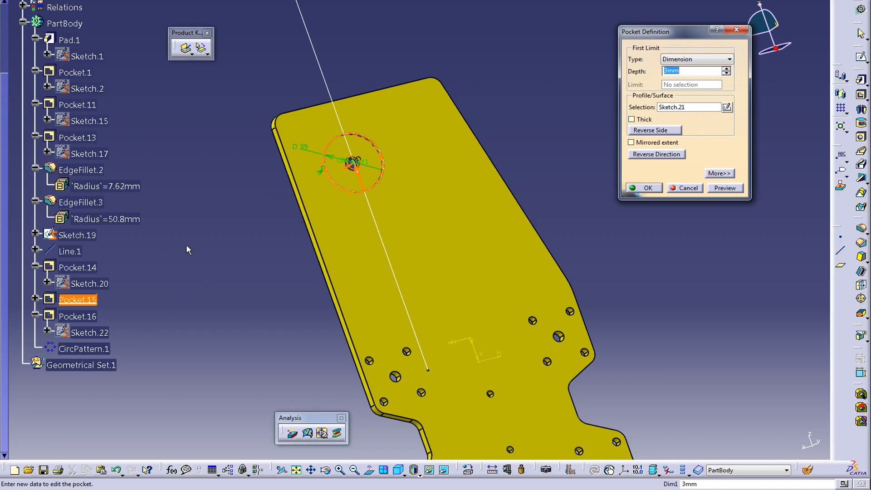
{"action": "left_click", "coordinate": [668, 71]}
{"action": "type", "text": "5"}
{"action": "left_click", "coordinate": [647, 188]}
{"action": "middle_click_drag", "start_coordinate": [569, 155], "coordinate": [565, 175]}
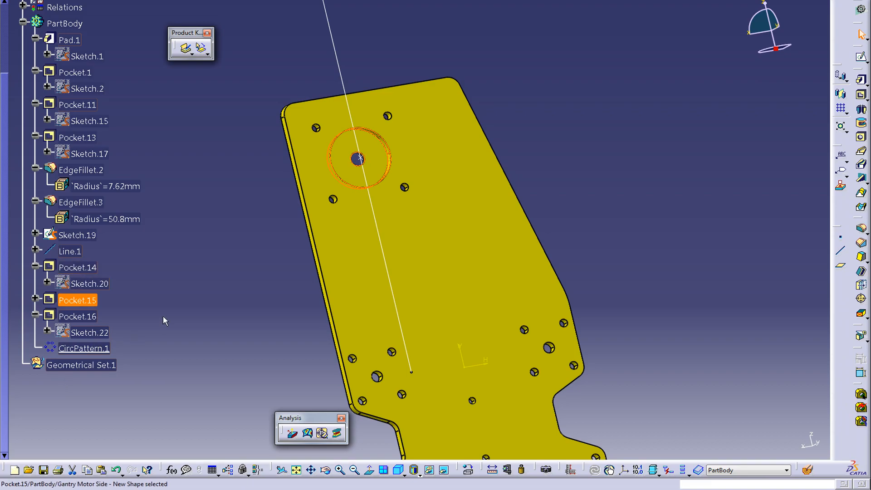
{"action": "middle_click_drag", "start_coordinate": [472, 253], "coordinate": [418, 287]}
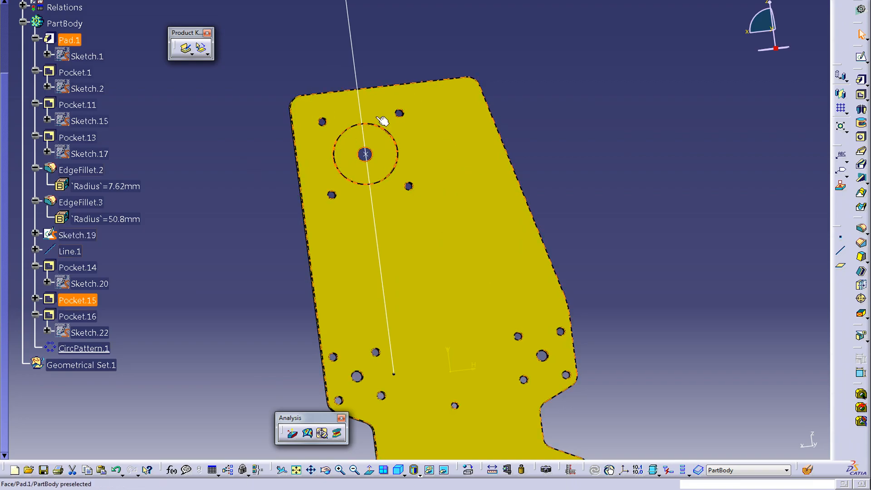
{"action": "left_click", "coordinate": [393, 147]}
{"action": "mouse_move", "coordinate": [468, 177]}
{"action": "middle_mouse_down"}
{"action": "mouse_move", "coordinate": [478, 195]}
{"action": "mouse_move", "coordinate": [463, 187]}
{"action": "middle_mouse_up"}
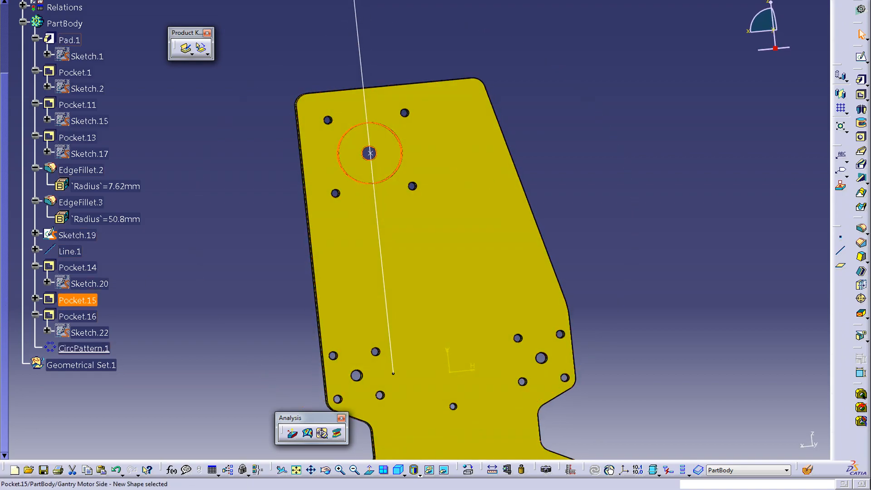
Set the angle of the mounting hole in Pocket.16's Sketch.22 to 60 degrees and leave the sketch
{"action": "left_click", "coordinate": [36, 299]}
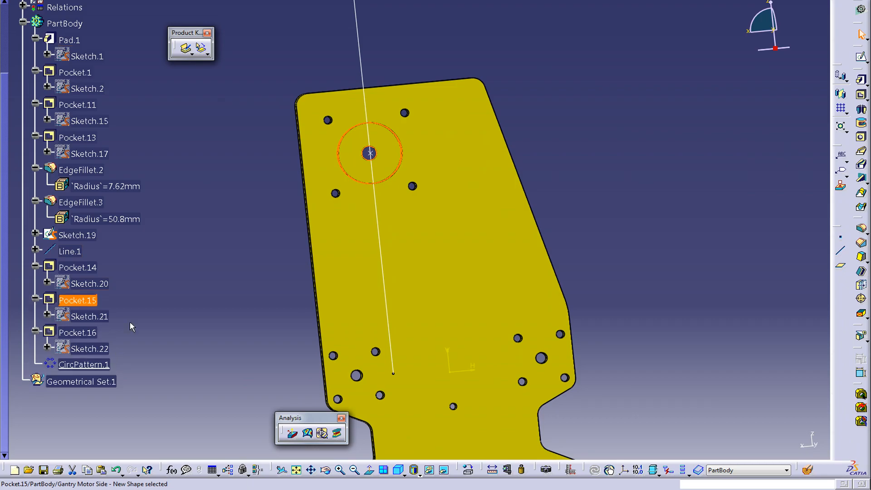
{"action": "left_click", "coordinate": [81, 334]}
{"action": "double_click", "coordinate": [93, 349]}
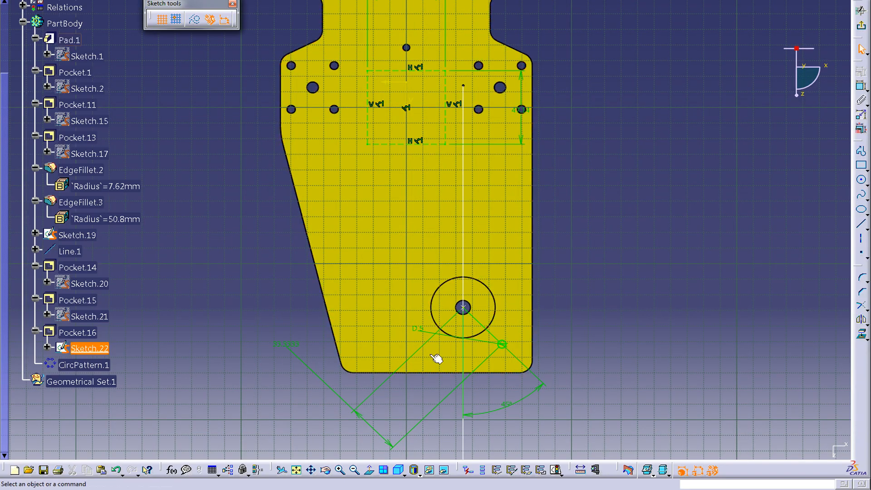
{"action": "double_click", "coordinate": [505, 406]}
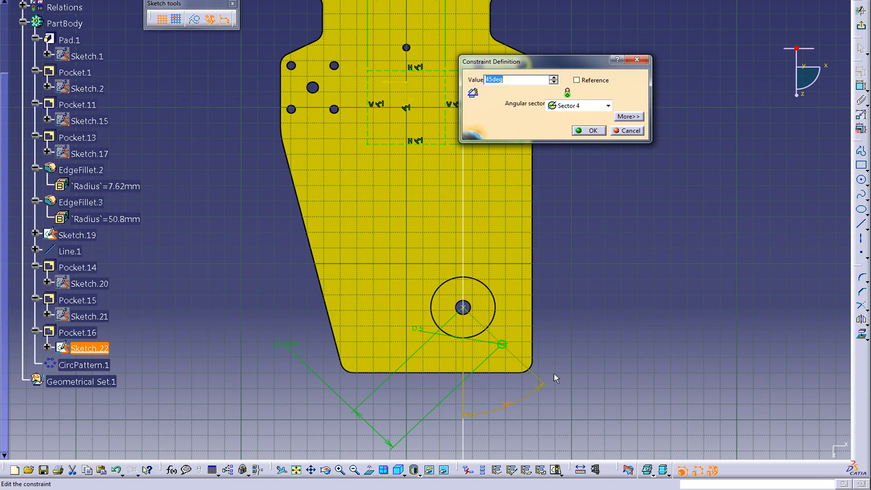
{"action": "type", "text": "60"}
{"action": "key", "text": "Return"}
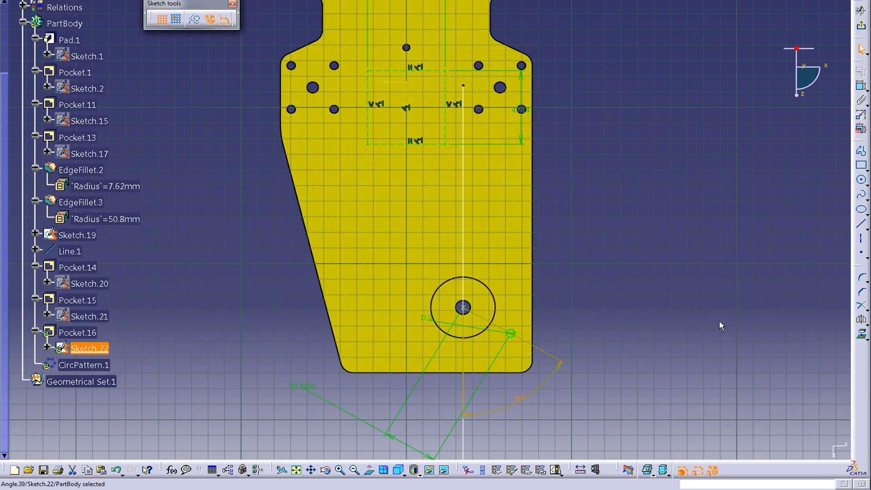
{"action": "left_click", "coordinate": [861, 10]}
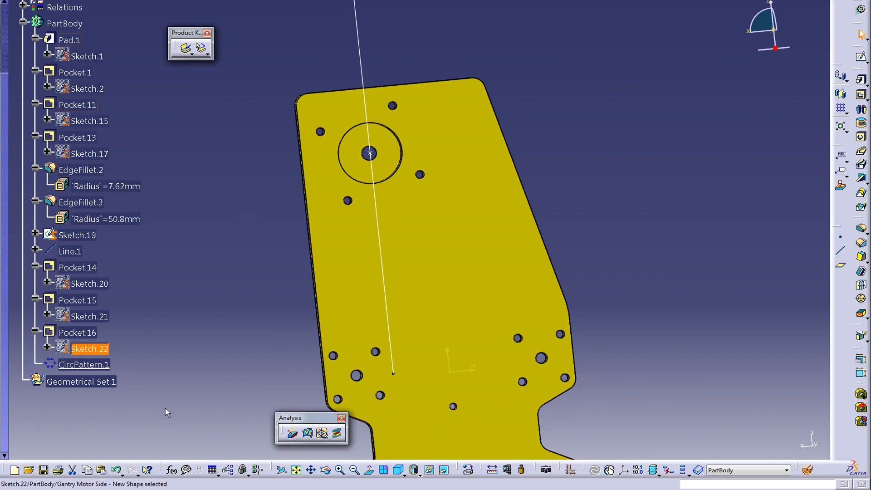
Undo the mounting hole angle change and the earlier power copy instantiation, removing the motor mount cutouts from the plate
{"action": "key", "text": "ctrl+z"}
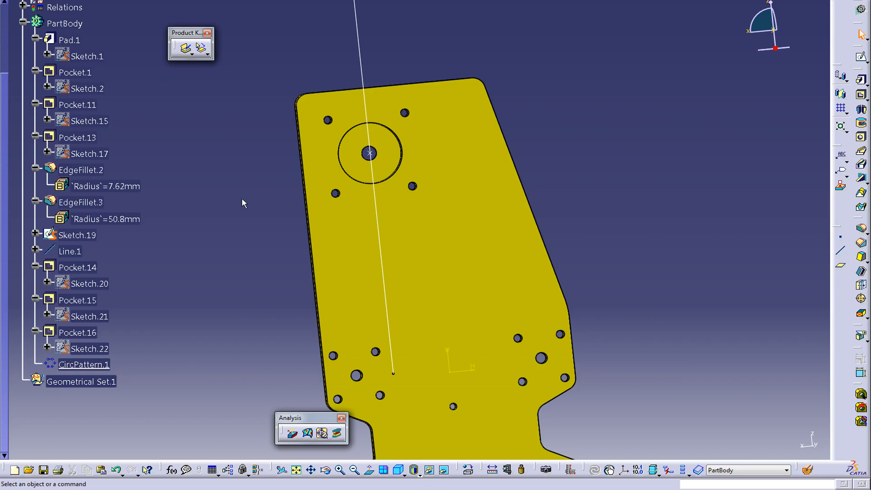
{"action": "middle_click_drag", "start_coordinate": [420, 309], "coordinate": [397, 304]}
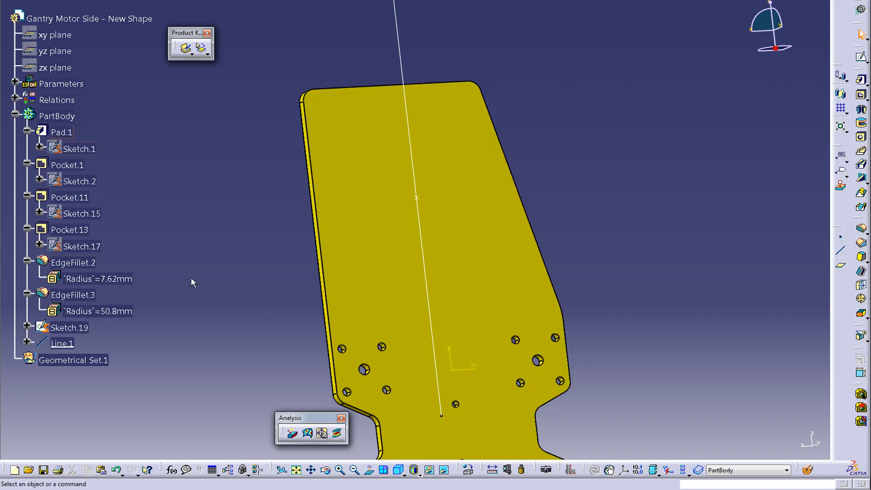
Reorder Sketch.19 and Line.1 together so that they sit inside Geometrical Set.1
{"action": "left_click", "coordinate": [69, 328]}
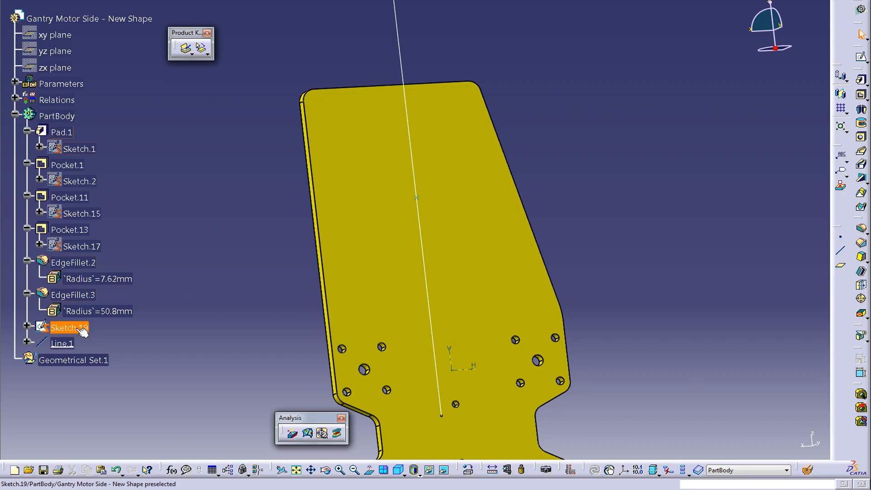
{"action": "left_click", "coordinate": [63, 345], "text": "ctrl"}
{"action": "right_click", "coordinate": [64, 344]}
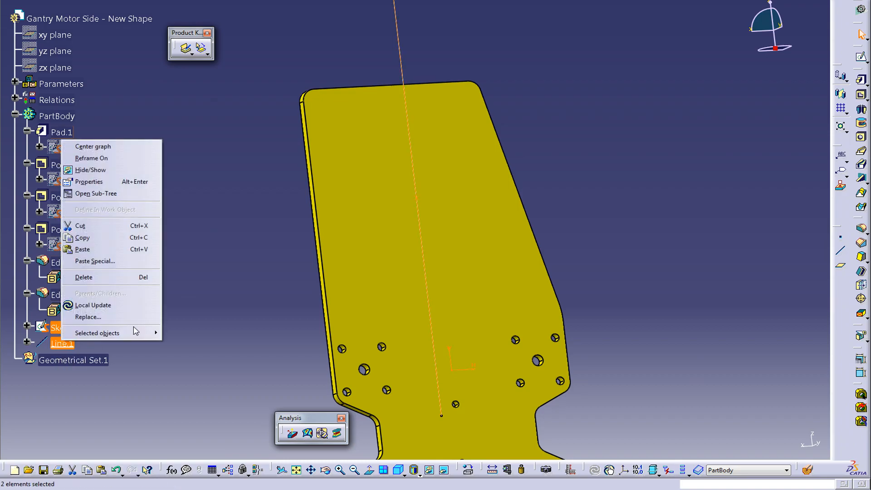
{"action": "mouse_move", "coordinate": [135, 332]}
{"action": "left_click", "coordinate": [200, 346]}
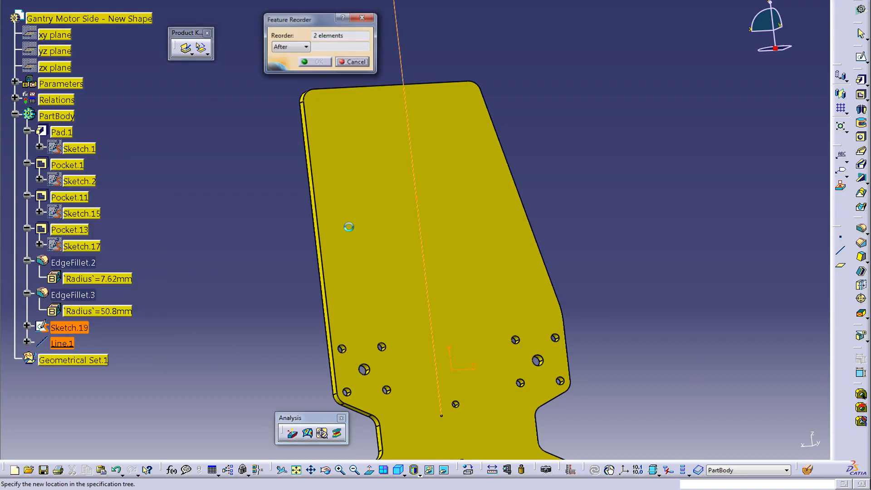
{"action": "left_click", "coordinate": [287, 48]}
{"action": "left_click", "coordinate": [281, 72]}
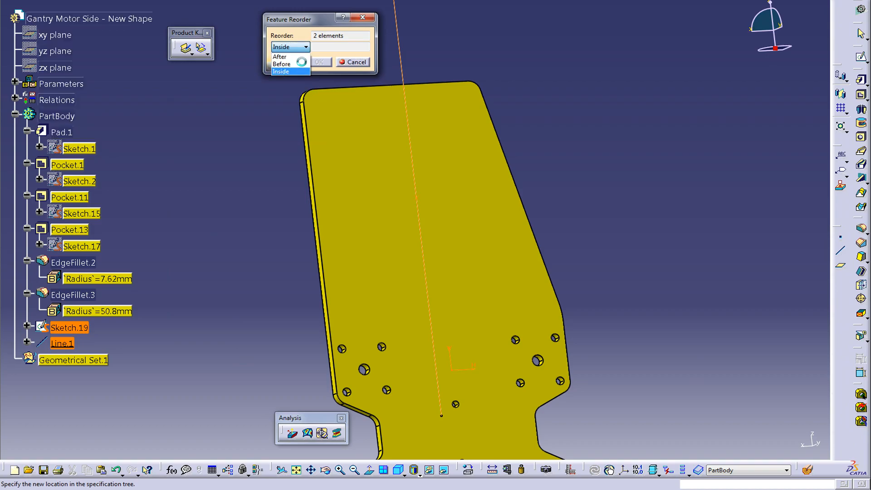
{"action": "left_click", "coordinate": [73, 360]}
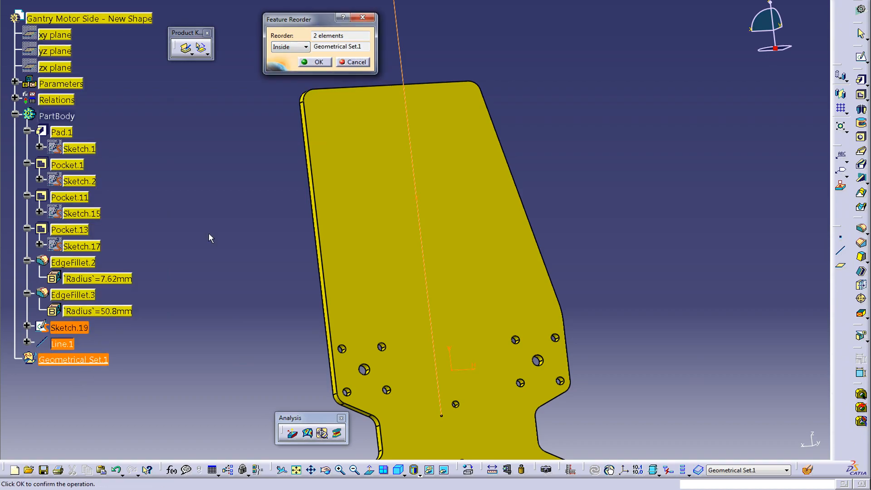
{"action": "left_click", "coordinate": [319, 62]}
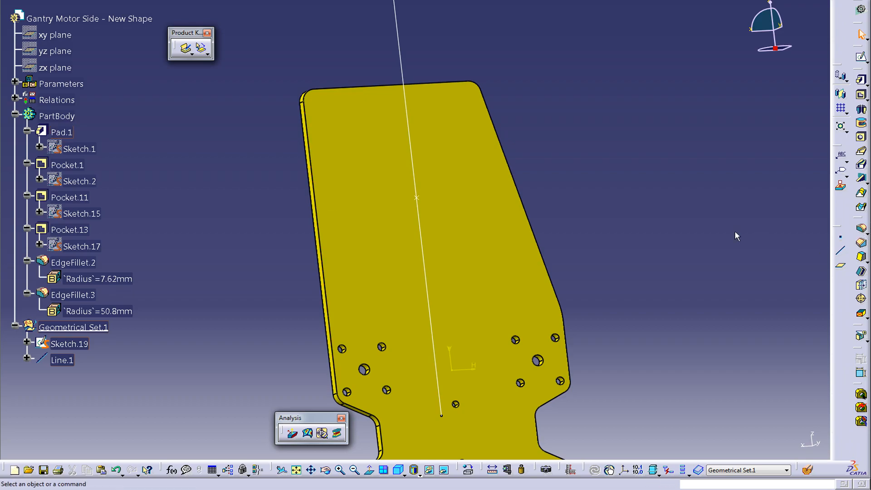
Create an Angle/Normal to curve line at 45 degrees to Line.1 through the Sketch.19 point, supported on the plate face, from -142 mm to 142 mm
{"action": "left_click", "coordinate": [841, 250]}
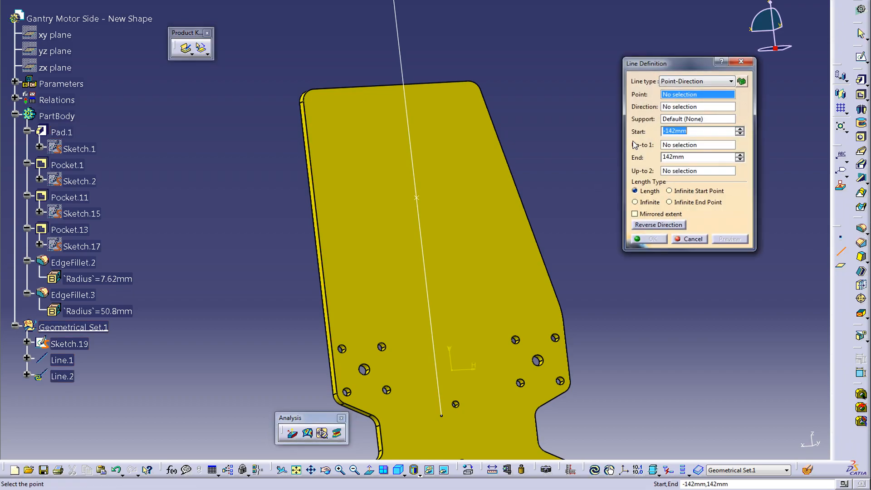
{"action": "left_click", "coordinate": [673, 84]}
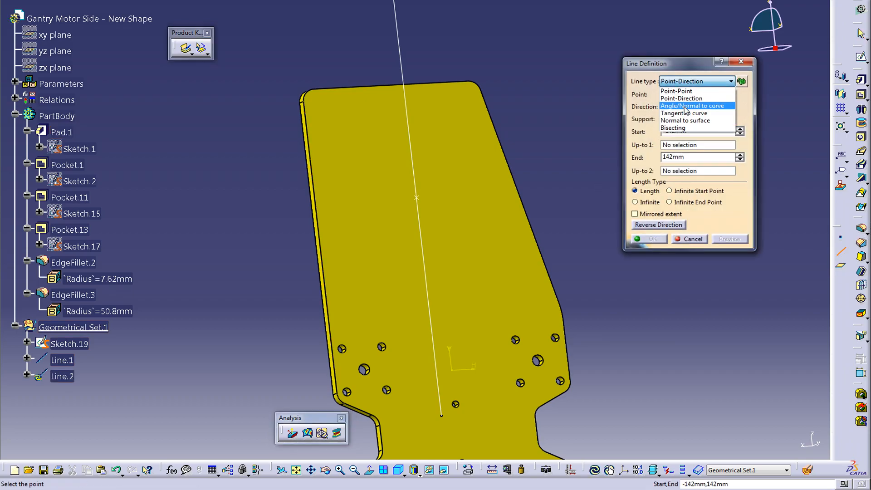
{"action": "left_click", "coordinate": [685, 107]}
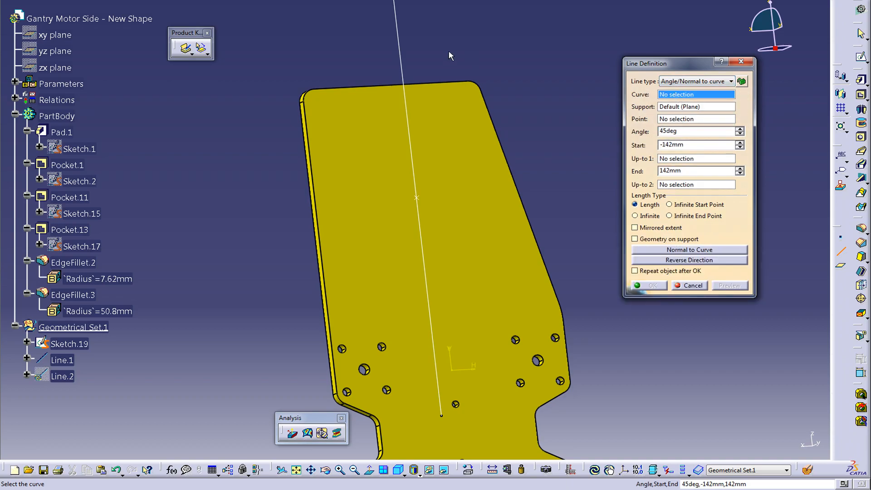
{"action": "left_click", "coordinate": [403, 78]}
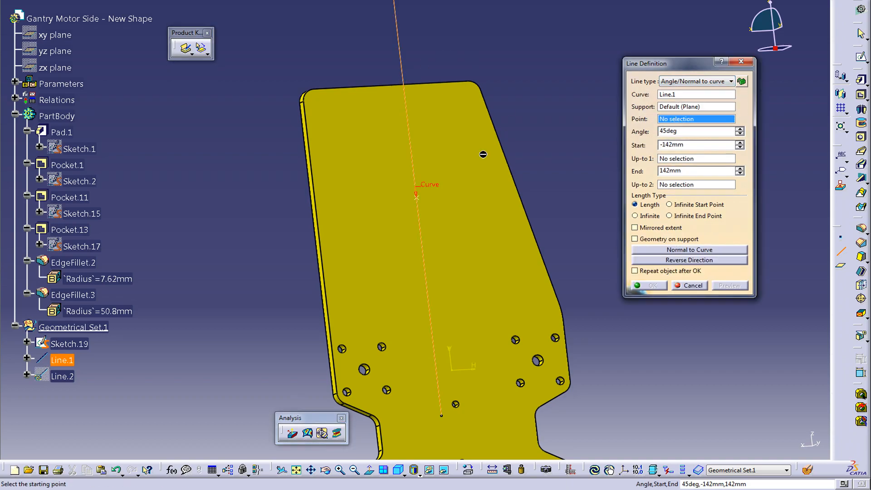
{"action": "left_click", "coordinate": [418, 196]}
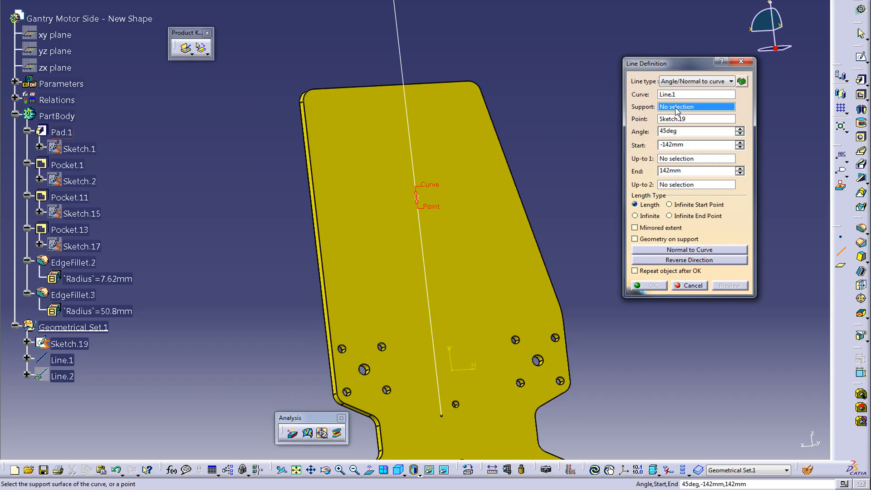
{"action": "left_click", "coordinate": [470, 145]}
{"action": "mouse_move", "coordinate": [513, 264]}
{"action": "middle_mouse_down"}
{"action": "mouse_move", "coordinate": [406, 274]}
{"action": "mouse_move", "coordinate": [499, 258]}
{"action": "middle_mouse_up"}
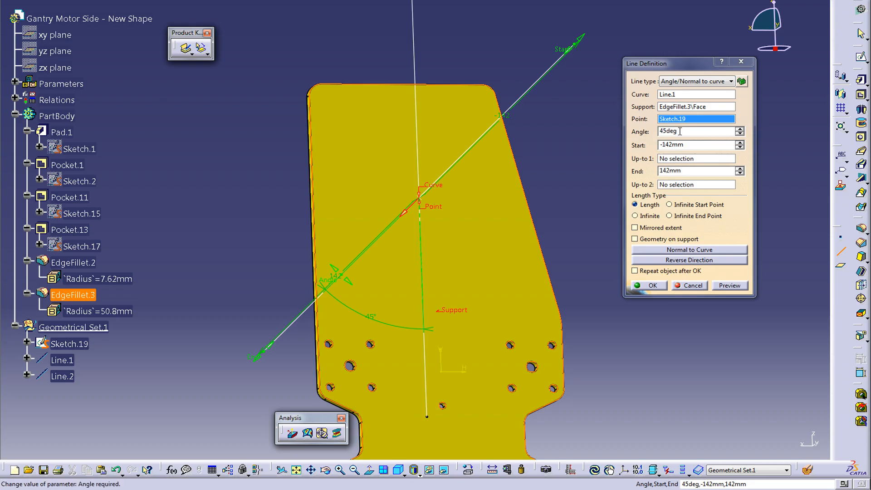
{"action": "left_click_drag", "start_coordinate": [682, 131], "coordinate": [651, 133]}
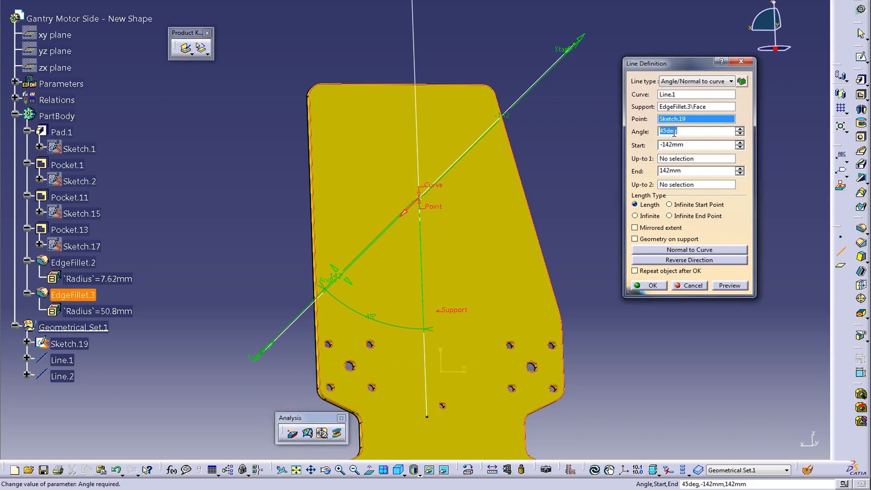
{"action": "left_click", "coordinate": [654, 284]}
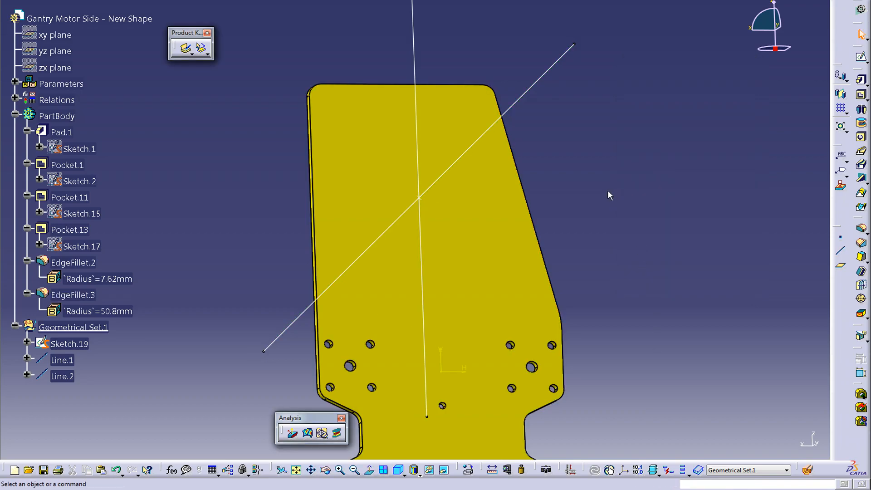
Define PartBody as the in-work object and clear the selection
{"action": "right_click", "coordinate": [56, 117]}
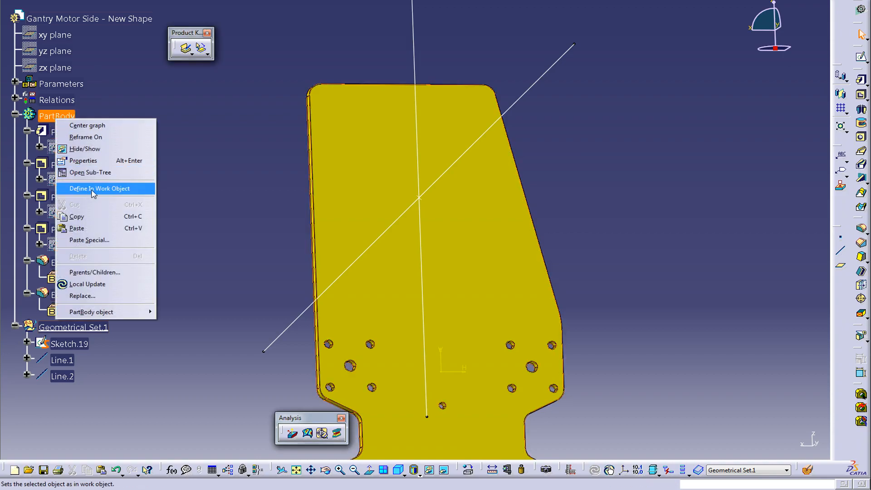
{"action": "left_click", "coordinate": [91, 196]}
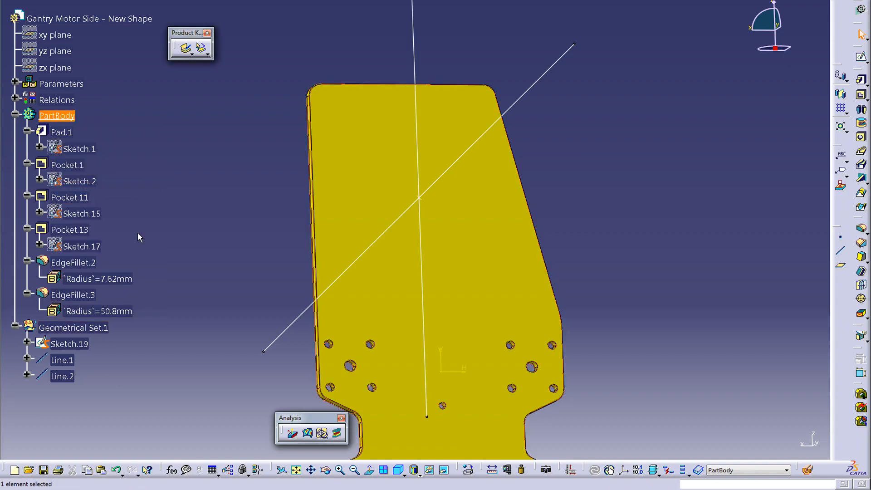
{"action": "left_click", "coordinate": [187, 118]}
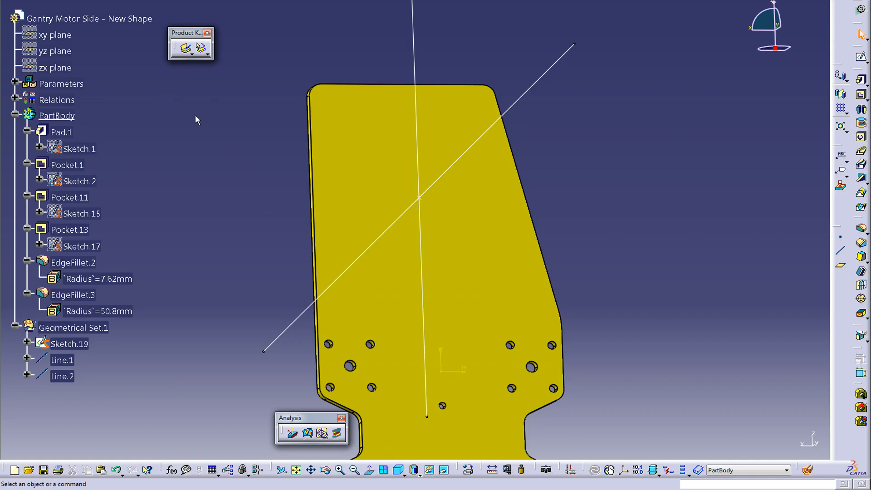
Start instantiating PowerCopy.1 from the NEMA 24 Power Copy part into the Gantry Motor Side plate
{"action": "left_click", "coordinate": [201, 48]}
{"action": "left_click", "coordinate": [202, 49]}
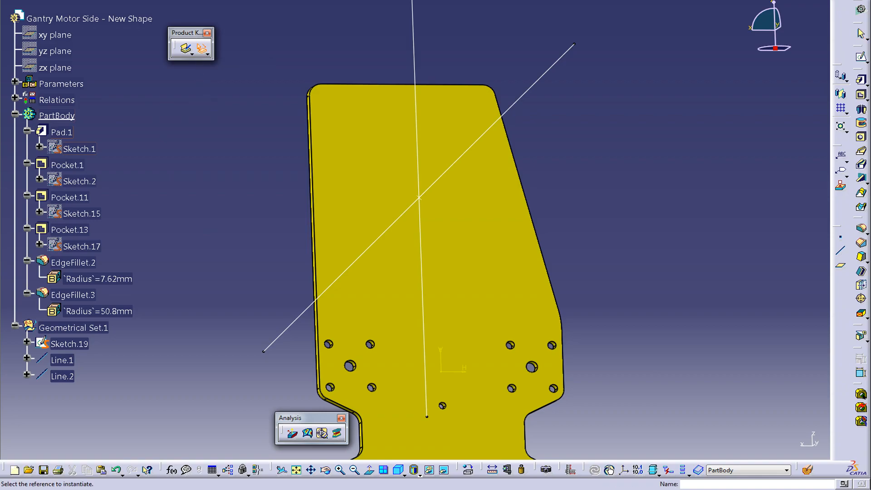
{"action": "key", "text": "alt+w"}
{"action": "left_click", "coordinate": [197, 64]}
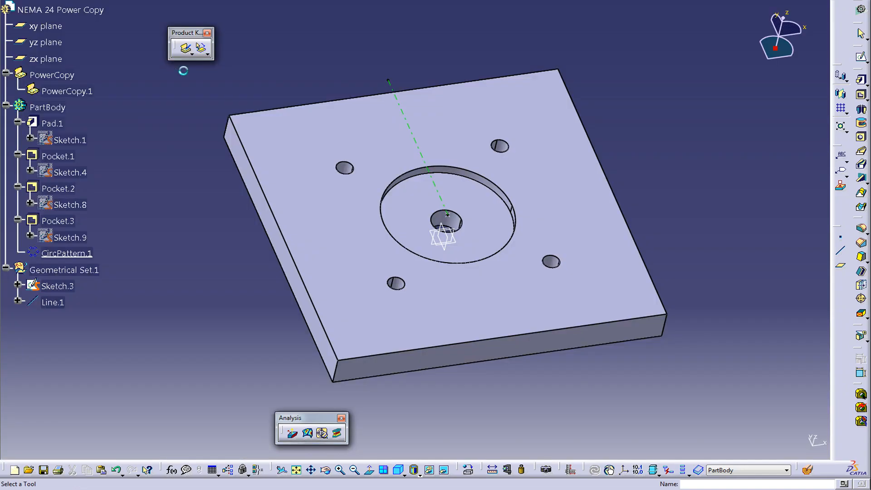
{"action": "left_click", "coordinate": [83, 92]}
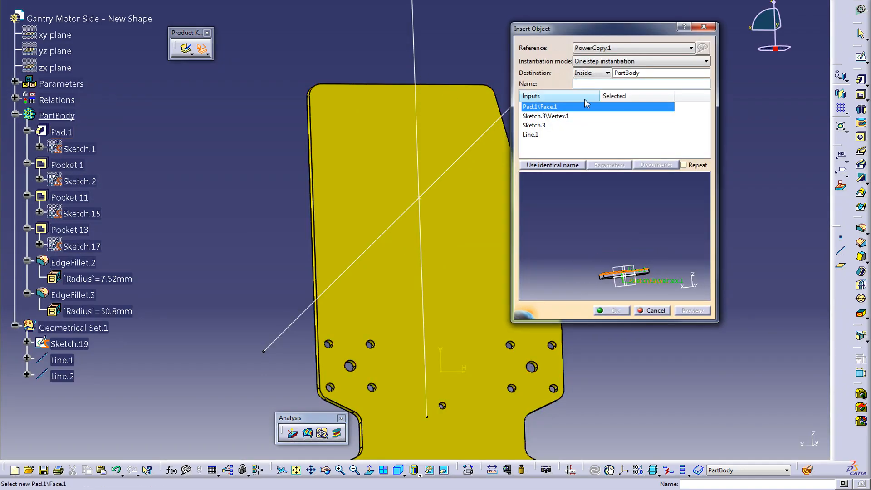
Instantiate the power copy using the plate face, the Sketch.19 point, Sketch.19 and the angled Line.2 as its inputs
{"action": "middle_click_drag", "start_coordinate": [613, 206], "coordinate": [589, 218]}
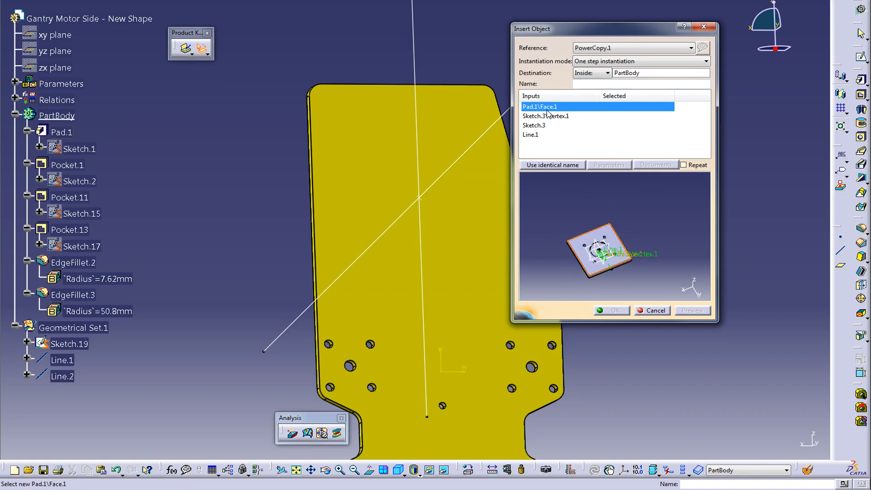
{"action": "left_click", "coordinate": [458, 119]}
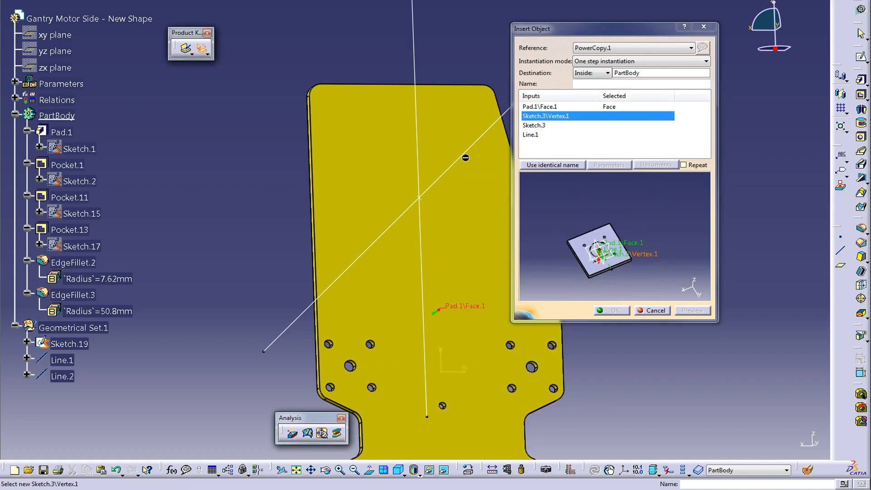
{"action": "left_click", "coordinate": [418, 198]}
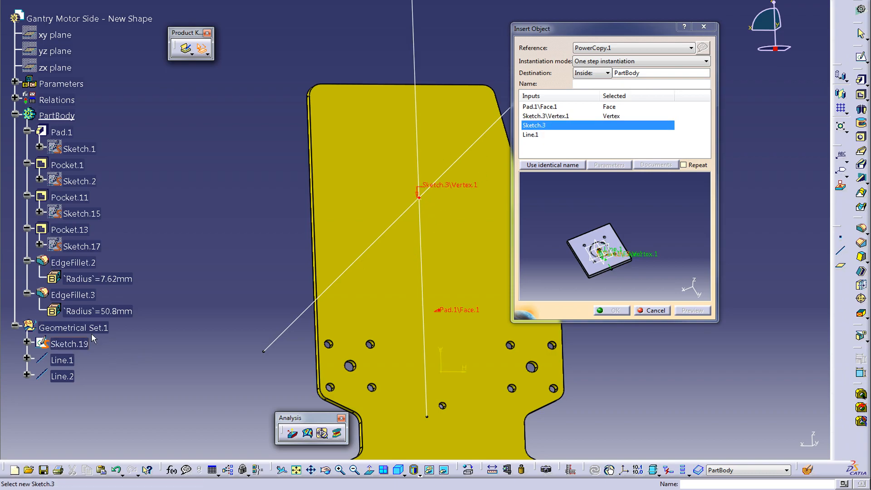
{"action": "left_click", "coordinate": [75, 344]}
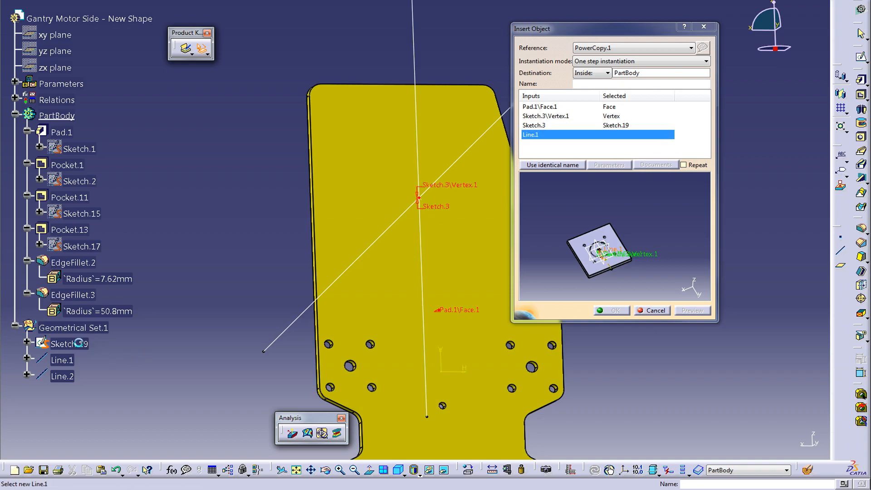
{"action": "left_click", "coordinate": [468, 157]}
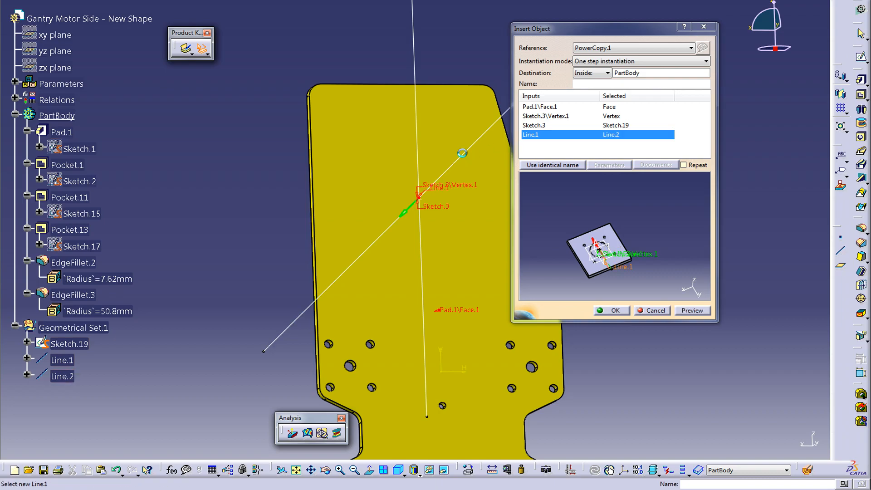
{"action": "left_click", "coordinate": [613, 311]}
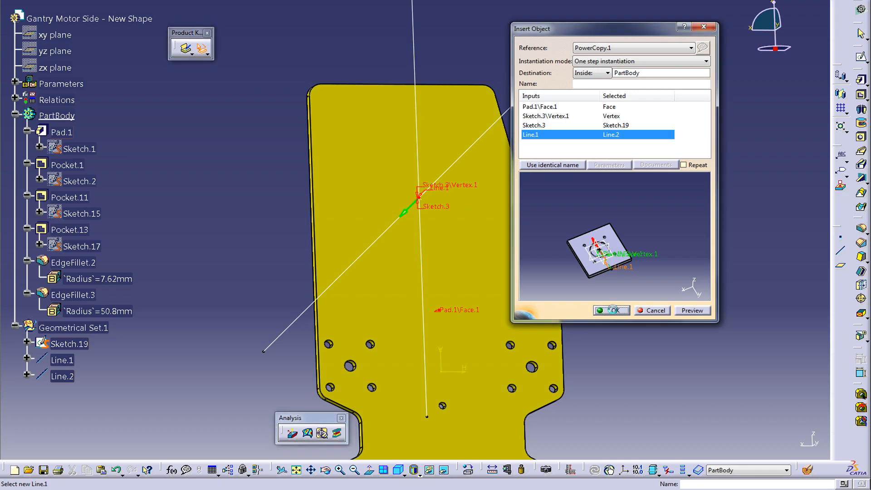
{"action": "middle_click_drag", "start_coordinate": [561, 174], "coordinate": [536, 202]}
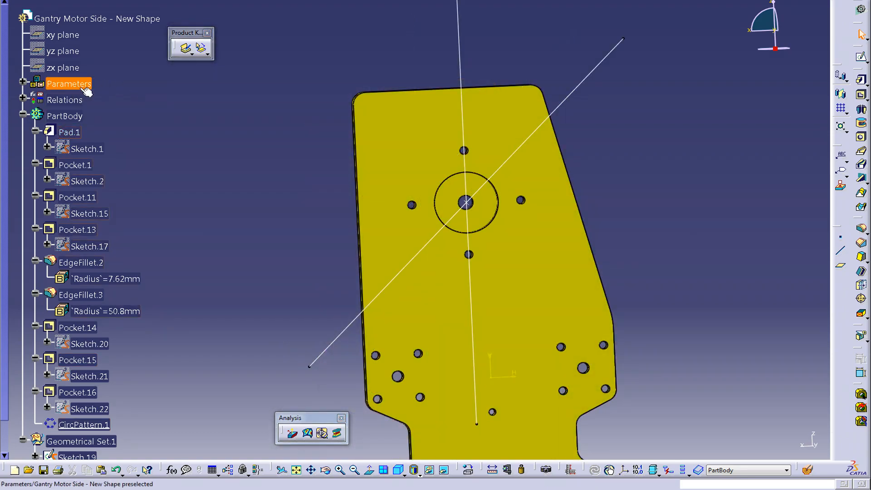
Create a single-value angle parameter named Line Angle and set it to 45 degrees
{"action": "left_click", "coordinate": [23, 81]}
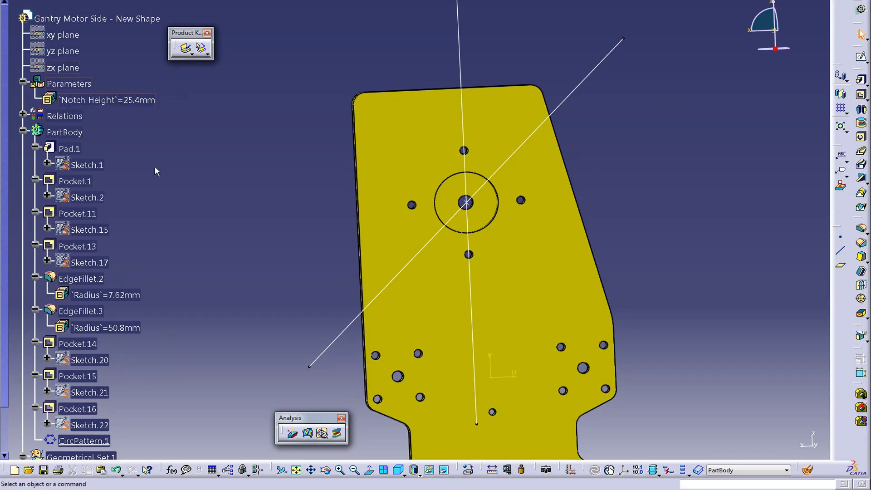
{"action": "left_click", "coordinate": [172, 470]}
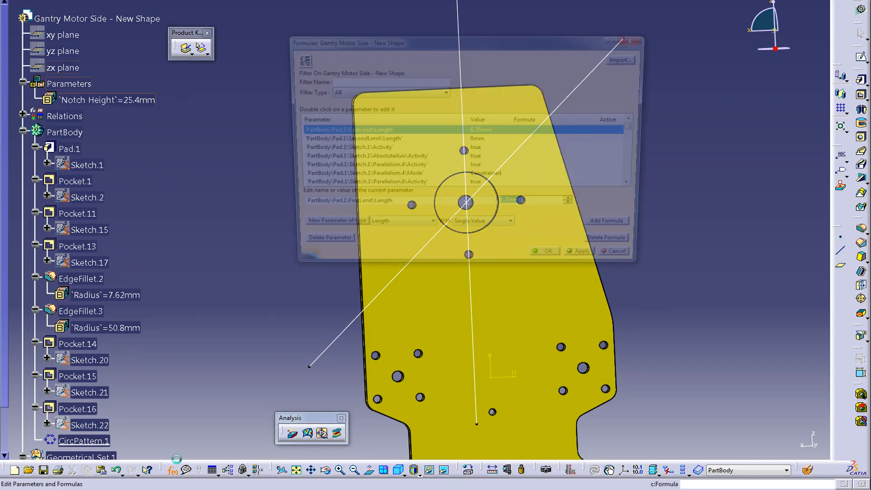
{"action": "left_click_drag", "start_coordinate": [394, 42], "coordinate": [356, 48]}
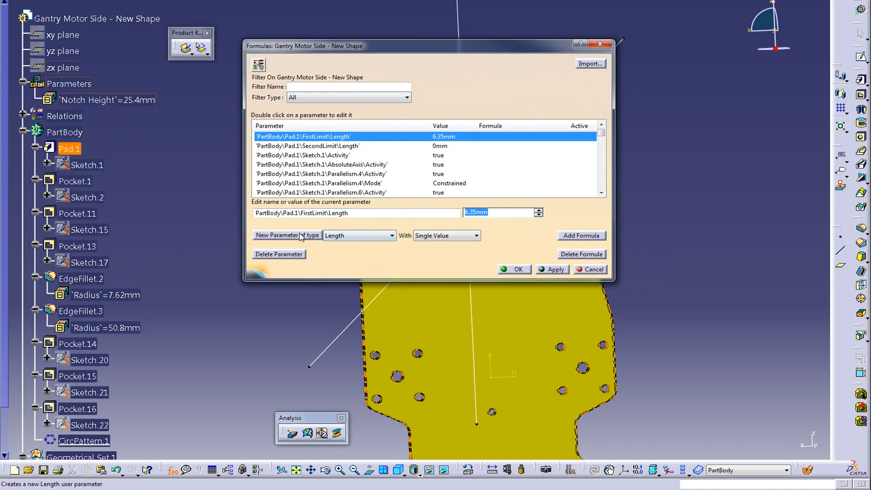
{"action": "left_click", "coordinate": [372, 235]}
{"action": "left_click", "coordinate": [352, 253]}
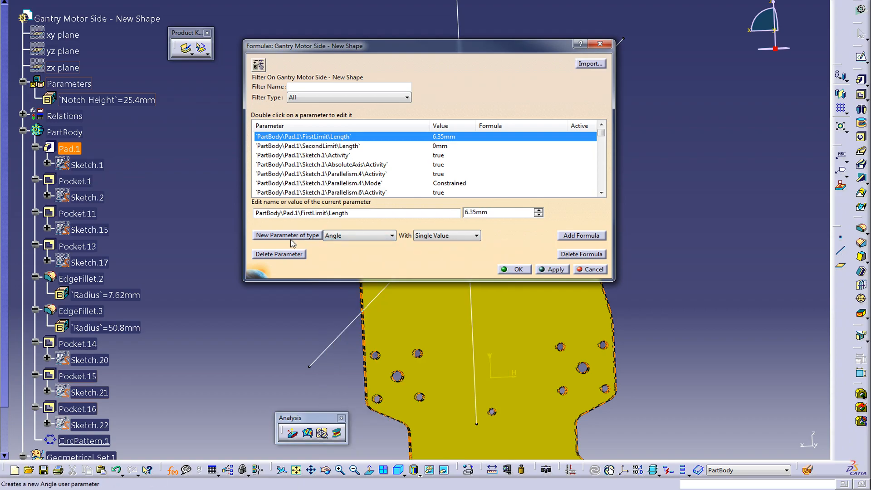
{"action": "left_click", "coordinate": [290, 235]}
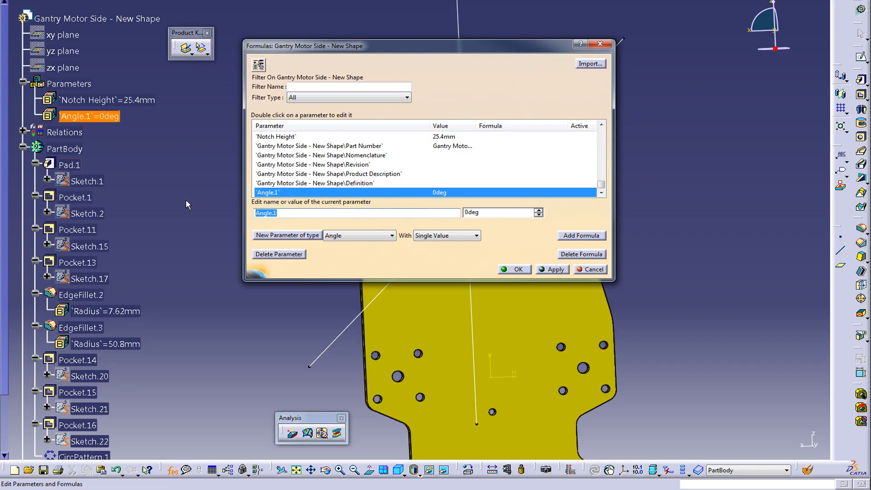
{"action": "type", "text": "Line"}
{"action": "left_click_drag", "start_coordinate": [486, 213], "coordinate": [432, 213]}
{"action": "type", "text": "45"}
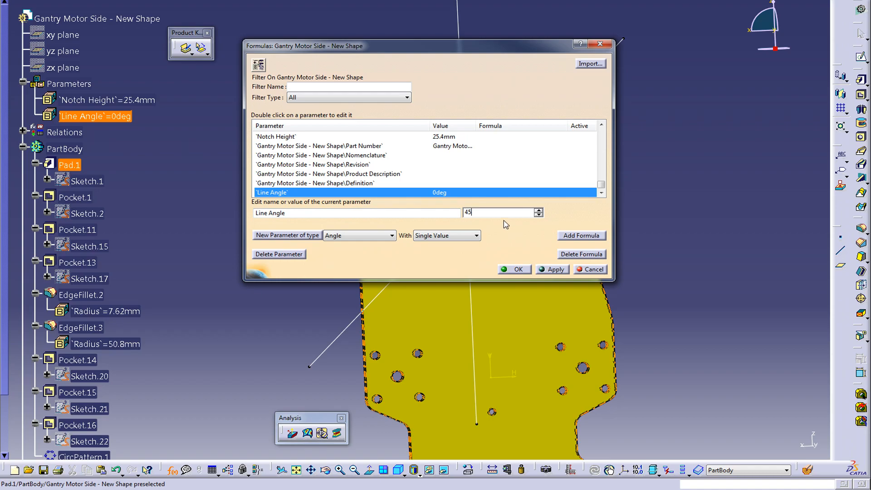
{"action": "left_click", "coordinate": [552, 270]}
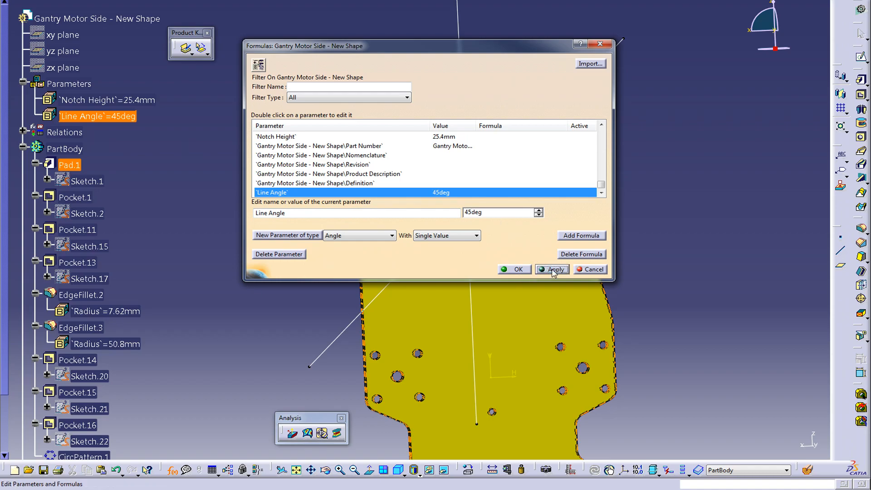
{"action": "left_click", "coordinate": [518, 270]}
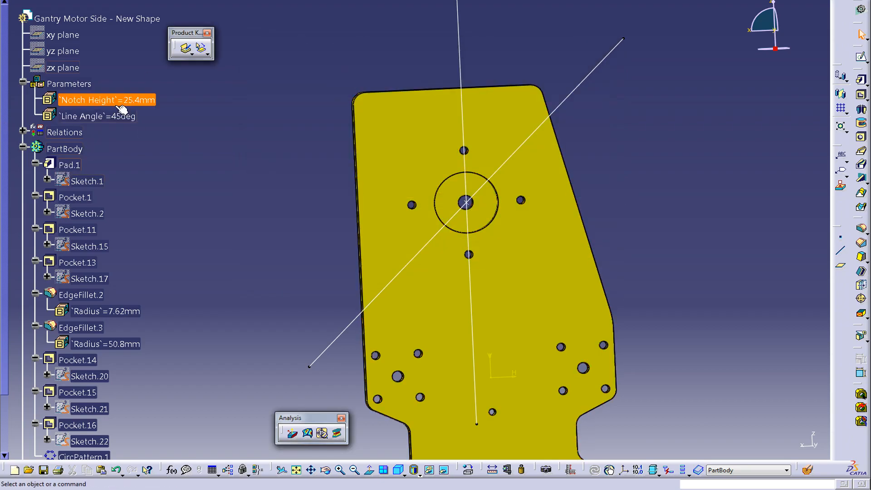
Try the Line Angle parameter at 30 degrees and restore it to 45 degrees
{"action": "double_click", "coordinate": [87, 117]}
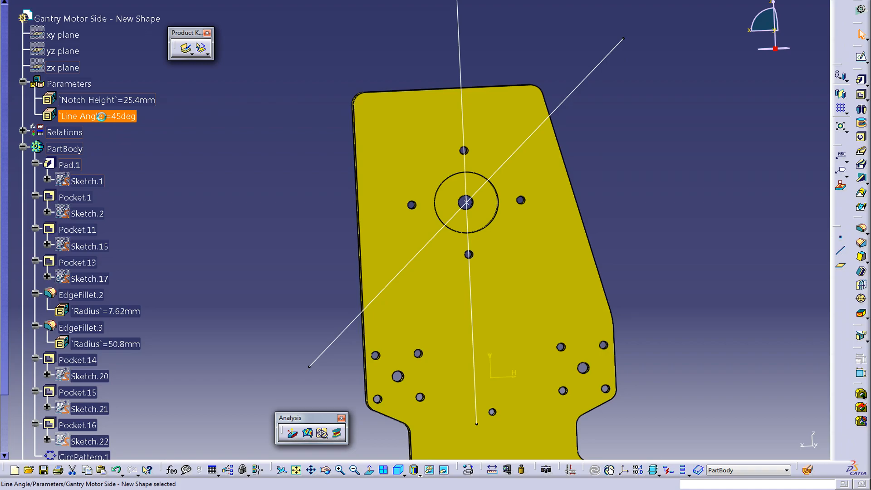
{"action": "type", "text": "30"}
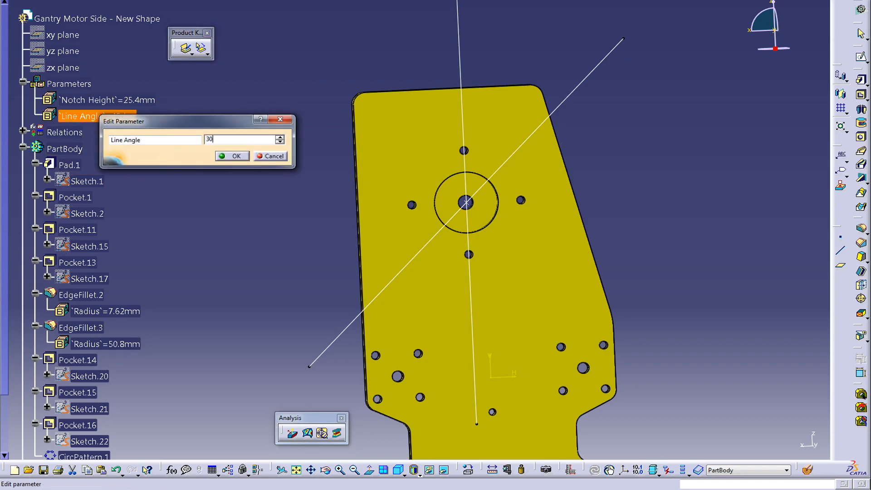
{"action": "key", "text": "Return"}
{"action": "double_click", "coordinate": [124, 117]}
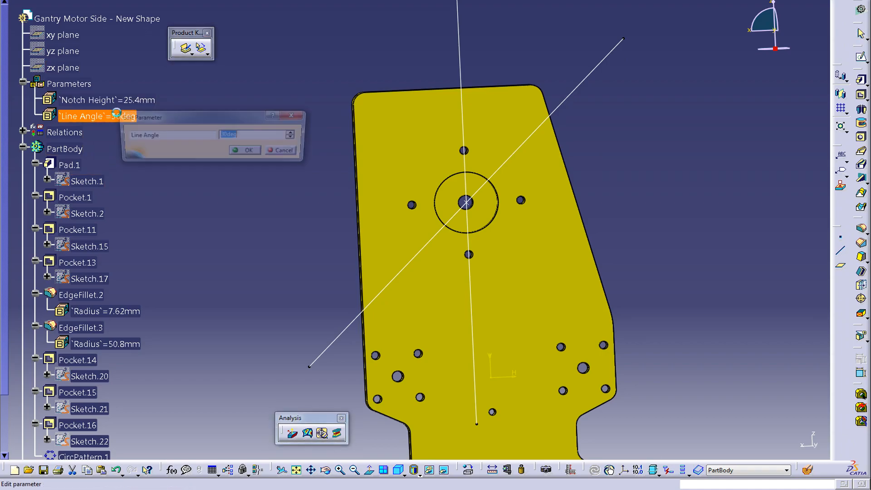
{"action": "type", "text": "2"}
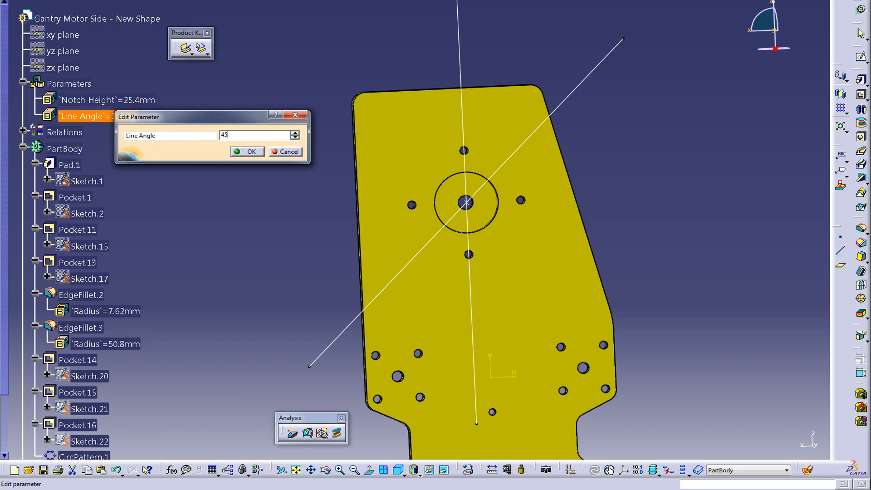
{"action": "key", "text": "Return"}
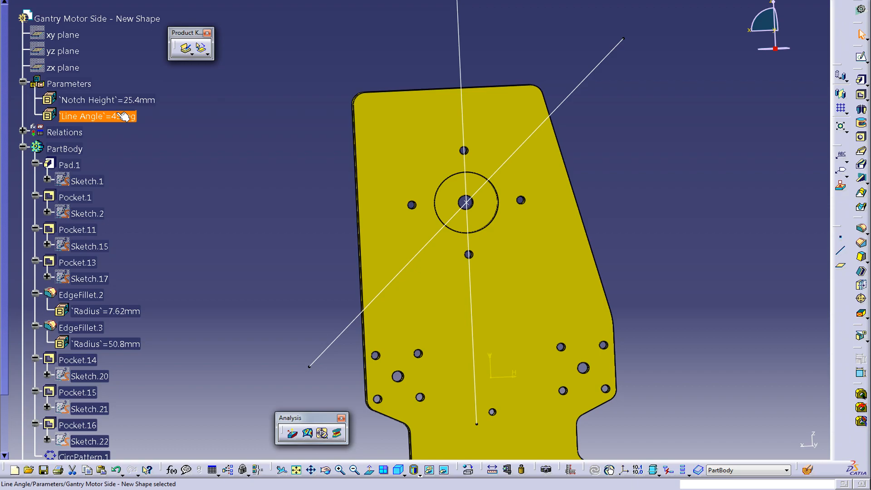
Associate the angle of Line.2 in Geometrical Set.1 with the Line Angle parameter
{"action": "left_click", "coordinate": [217, 293]}
{"action": "scroll", "coordinate": [217, 299], "scroll_direction": "down", "scroll_amount": 6}
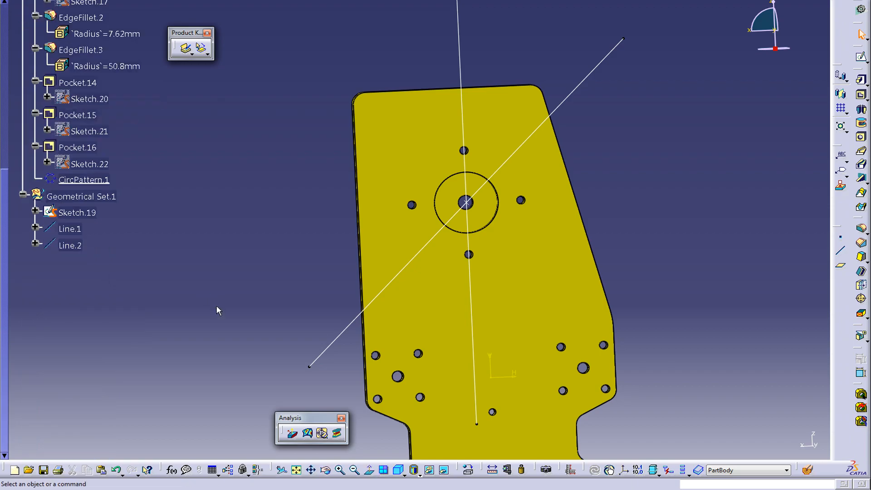
{"action": "scroll", "coordinate": [217, 306], "scroll_direction": "up", "scroll_amount": 2}
{"action": "double_click", "coordinate": [70, 339]}
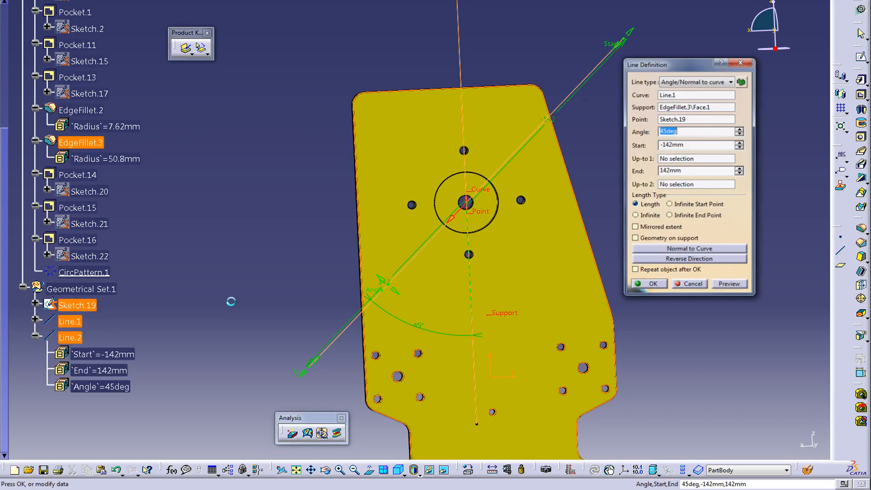
{"action": "scroll", "coordinate": [214, 247], "scroll_direction": "up", "scroll_amount": 6}
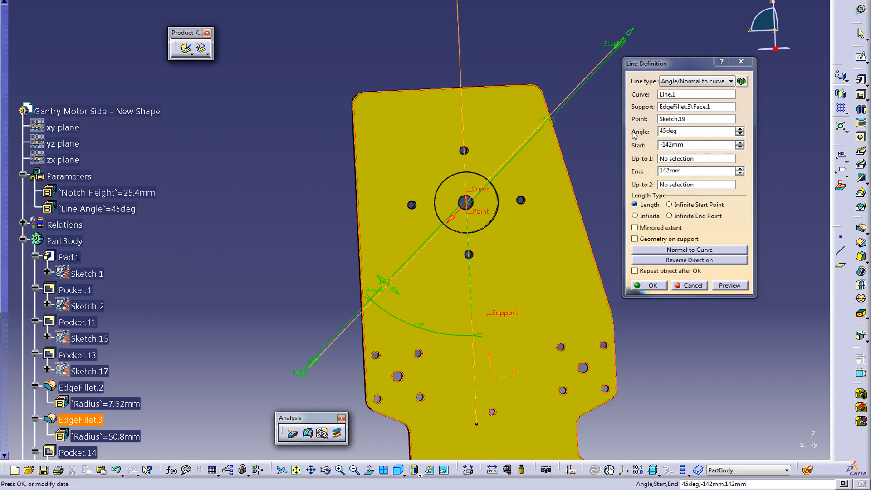
{"action": "left_click_drag", "start_coordinate": [686, 132], "coordinate": [643, 129]}
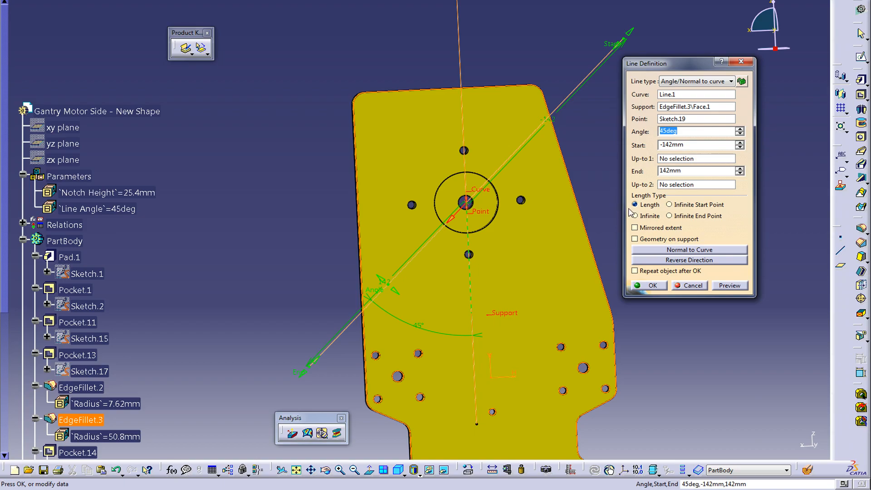
{"action": "type", "text": "="}
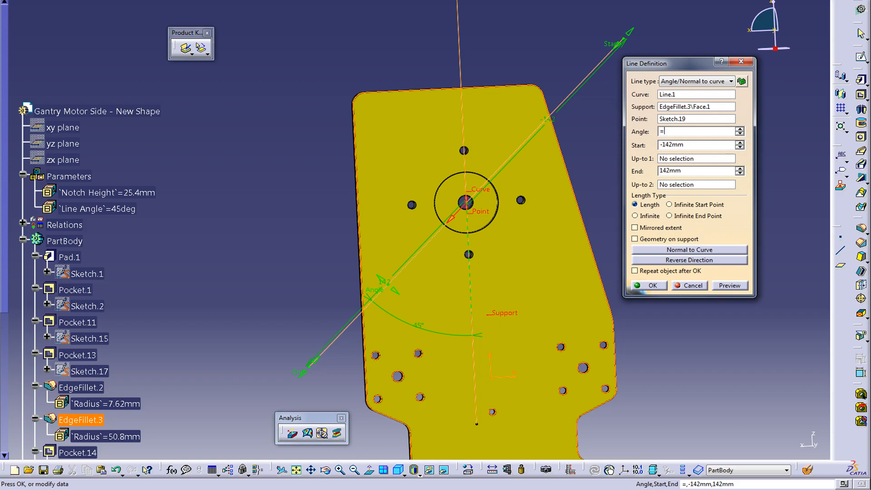
{"action": "key", "text": "Return"}
{"action": "left_click_drag", "start_coordinate": [380, 72], "coordinate": [296, 33]}
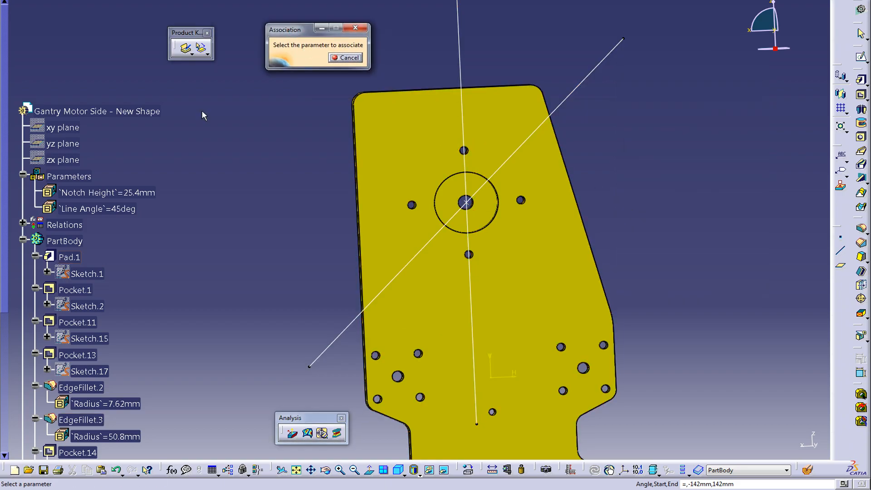
{"action": "left_click", "coordinate": [95, 208]}
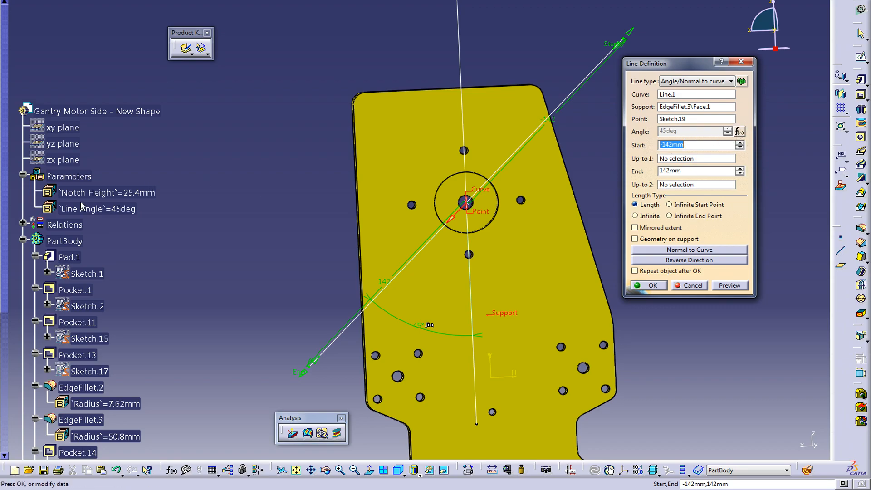
{"action": "left_click", "coordinate": [649, 286]}
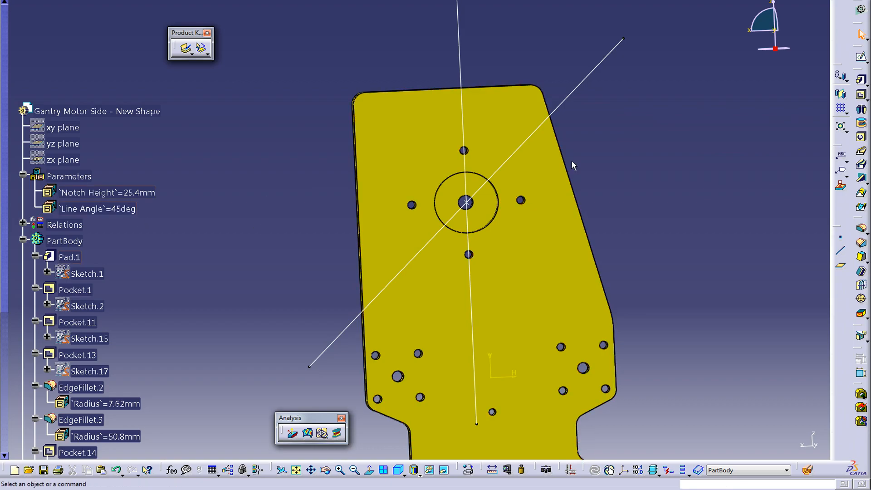
Test the linked Line Angle parameter with values of 30 and 20 degrees
{"action": "double_click", "coordinate": [109, 210]}
{"action": "type", "text": "30"}
{"action": "key", "text": "Return"}
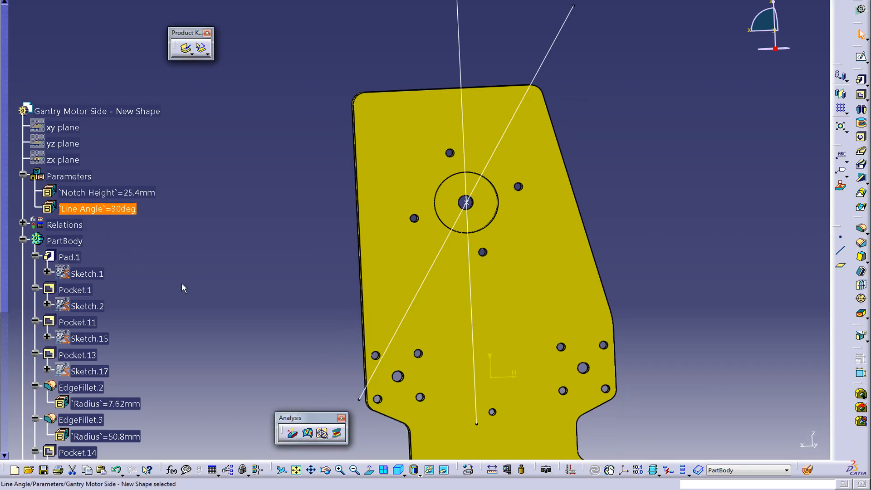
{"action": "double_click", "coordinate": [109, 206]}
{"action": "type", "text": "20"}
{"action": "key", "text": "Return"}
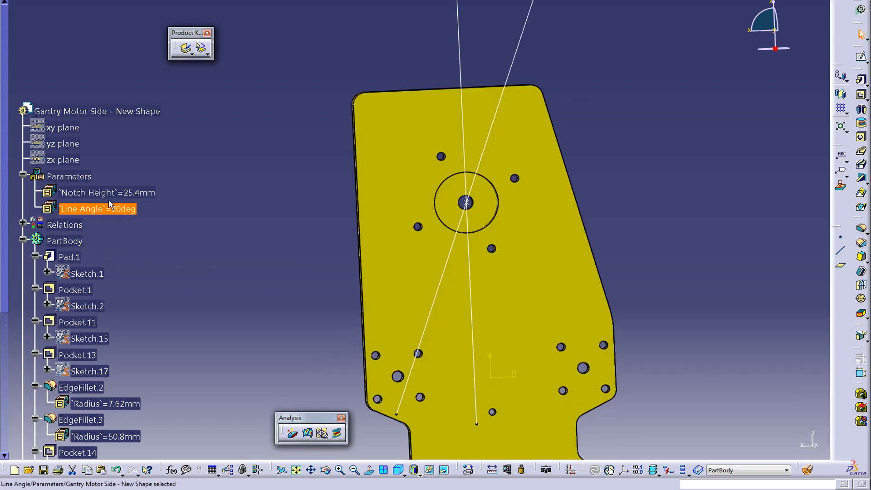
Set the Line Angle parameter to 56 degrees to rotate the reference line and mounting holes
{"action": "double_click", "coordinate": [99, 210]}
{"action": "type", "text": "56"}
{"action": "key", "text": "Return"}
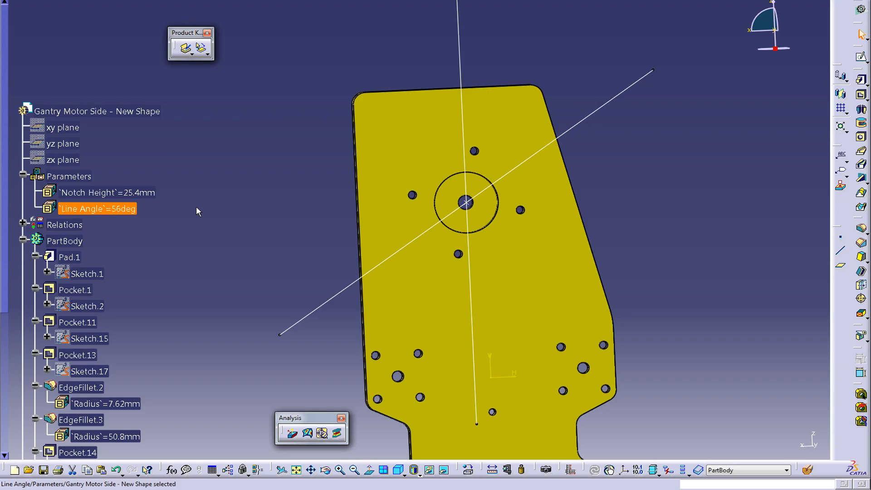
{"action": "scroll", "coordinate": [231, 228], "scroll_direction": "down", "scroll_amount": 7}
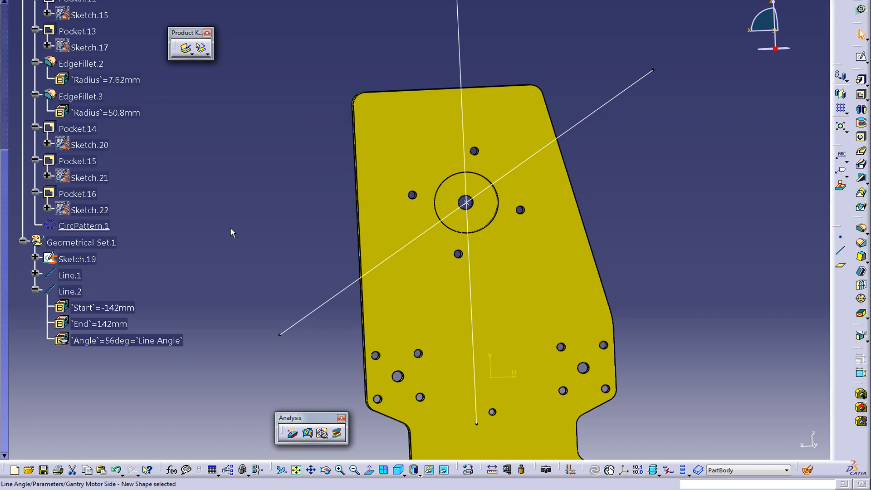
{"action": "scroll", "coordinate": [230, 234], "scroll_direction": "up", "scroll_amount": 3}
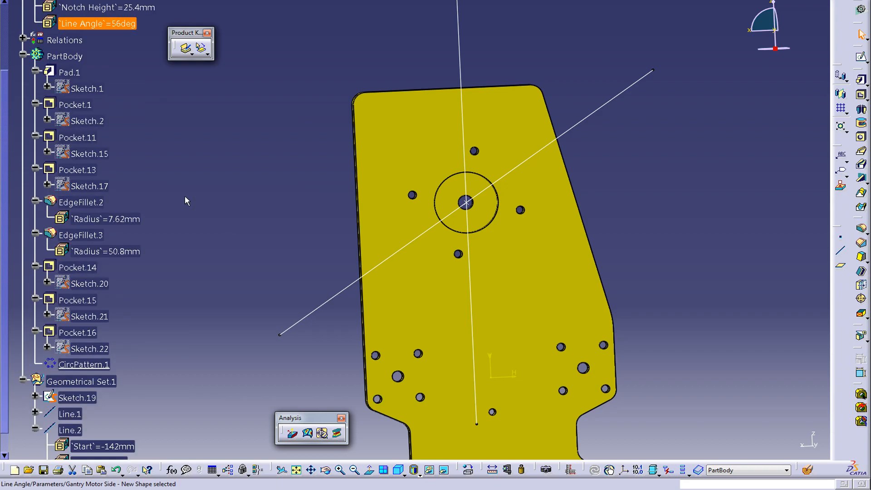
{"action": "scroll", "coordinate": [184, 208], "scroll_direction": "up", "scroll_amount": 2}
{"action": "scroll", "coordinate": [185, 208], "scroll_direction": "down", "scroll_amount": 4}
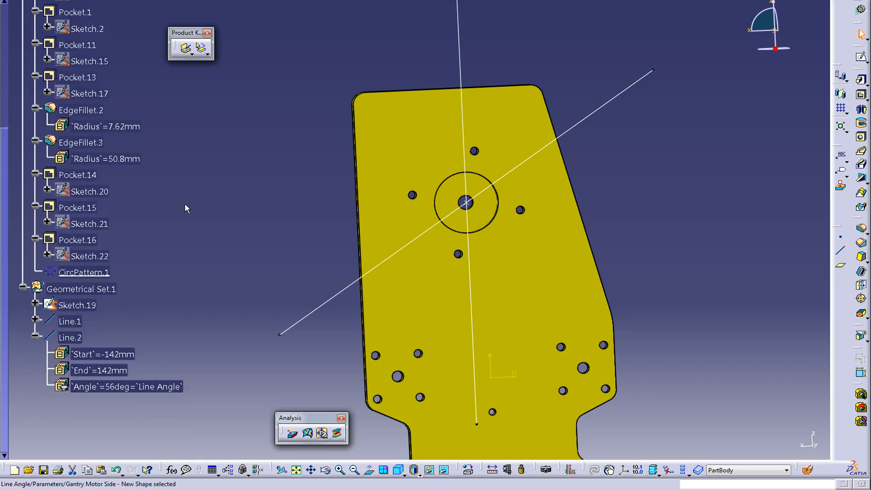
{"action": "scroll", "coordinate": [184, 203], "scroll_direction": "up", "scroll_amount": 6}
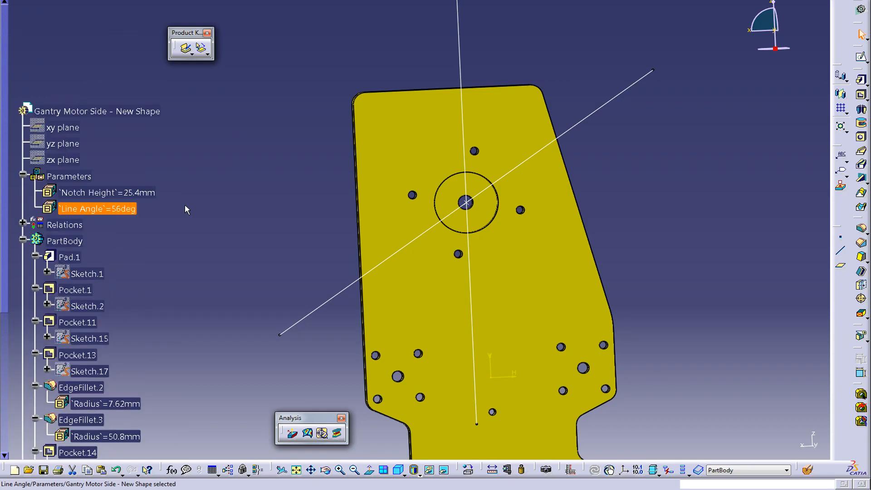